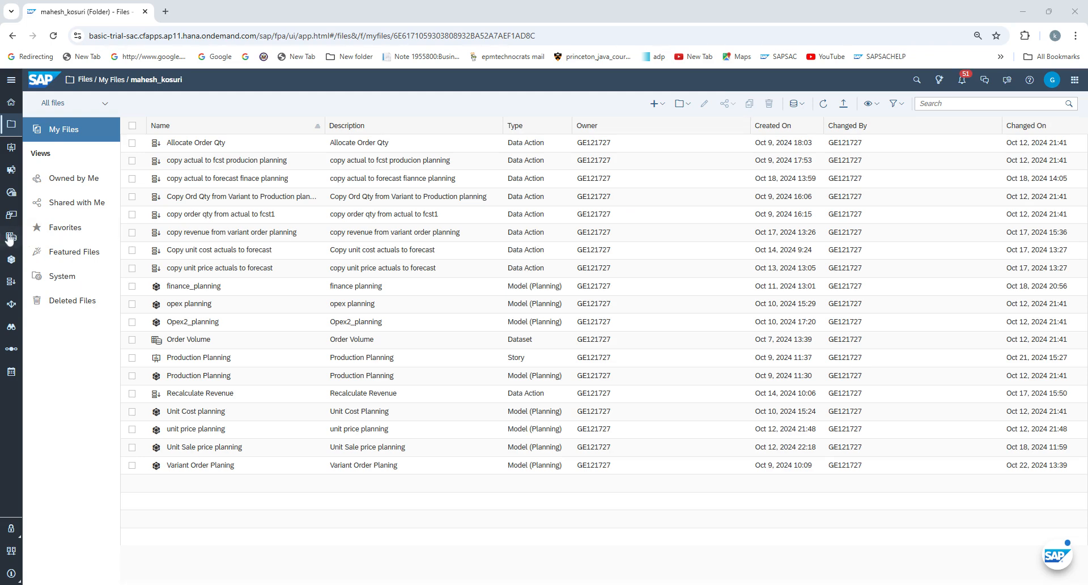
- View the Datasets start page, expand the main navigation and open the Connections list
click(9, 239)
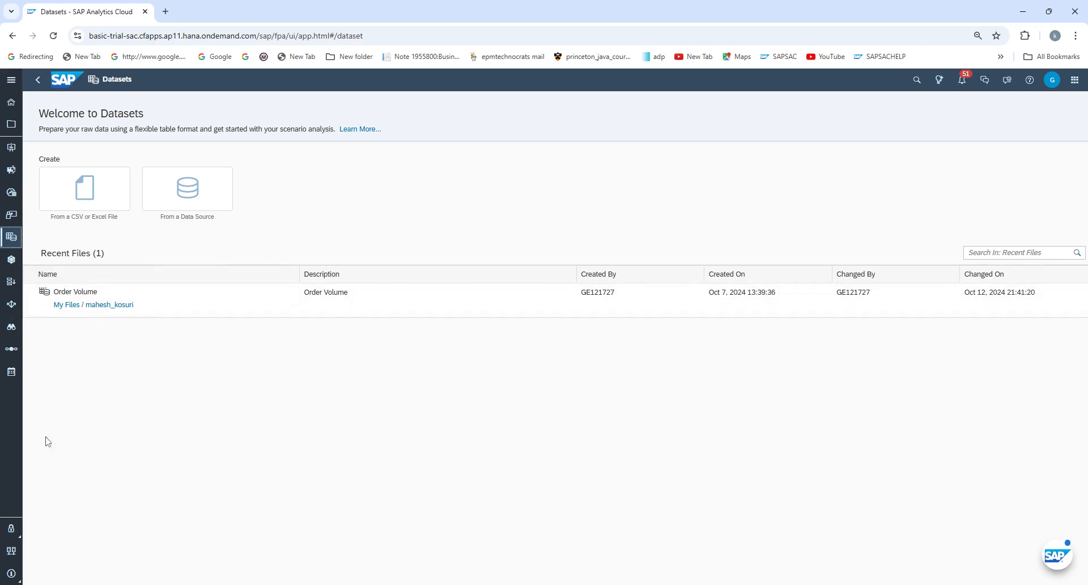
click(11, 80)
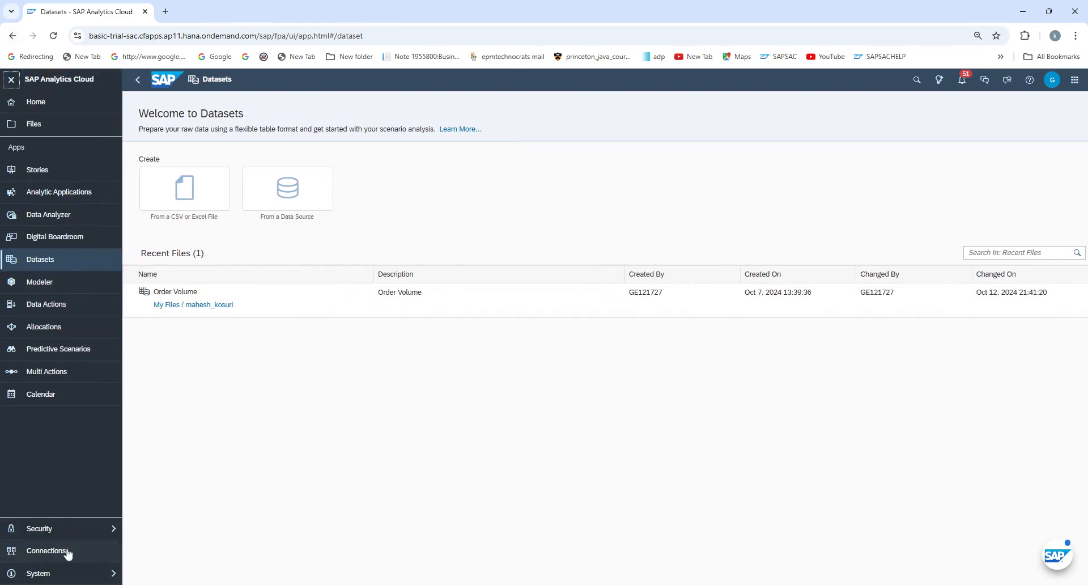
click(10, 553)
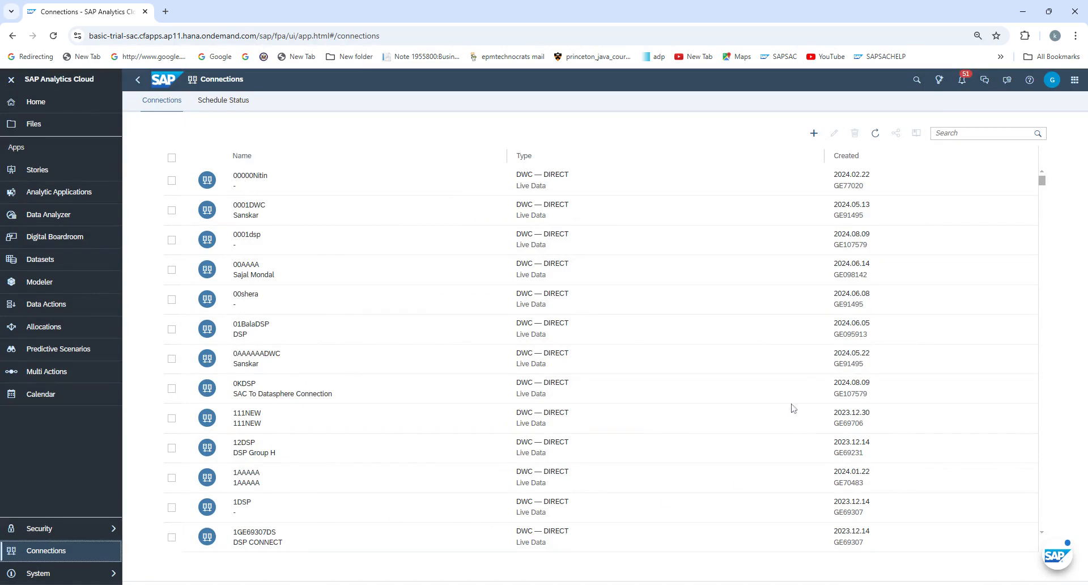
- Examine the live and acquired data source types offered for a new connection, and cancel without creating one
click(811, 136)
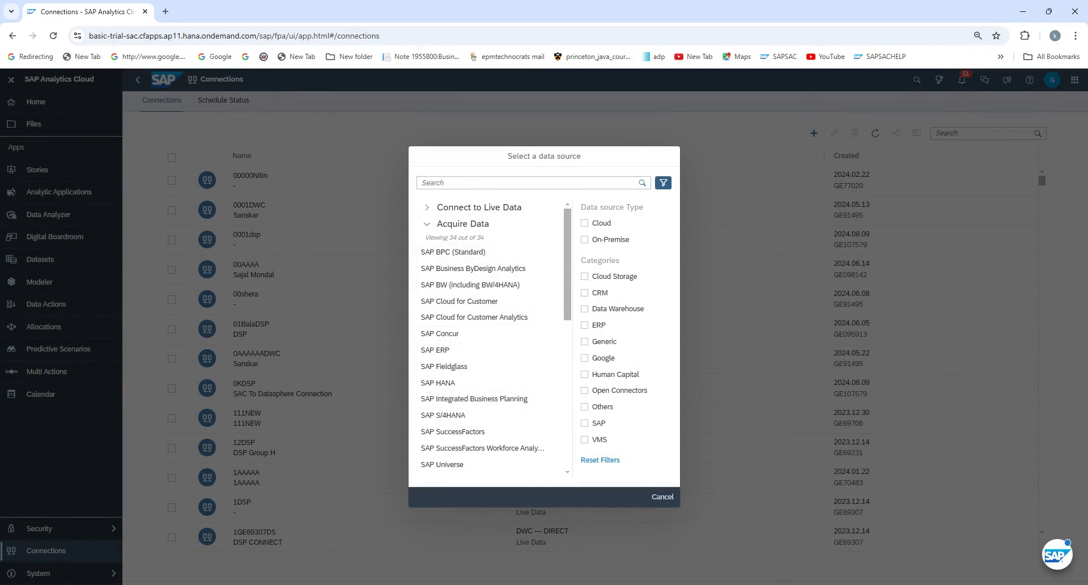
scroll(551, 387, down, 5)
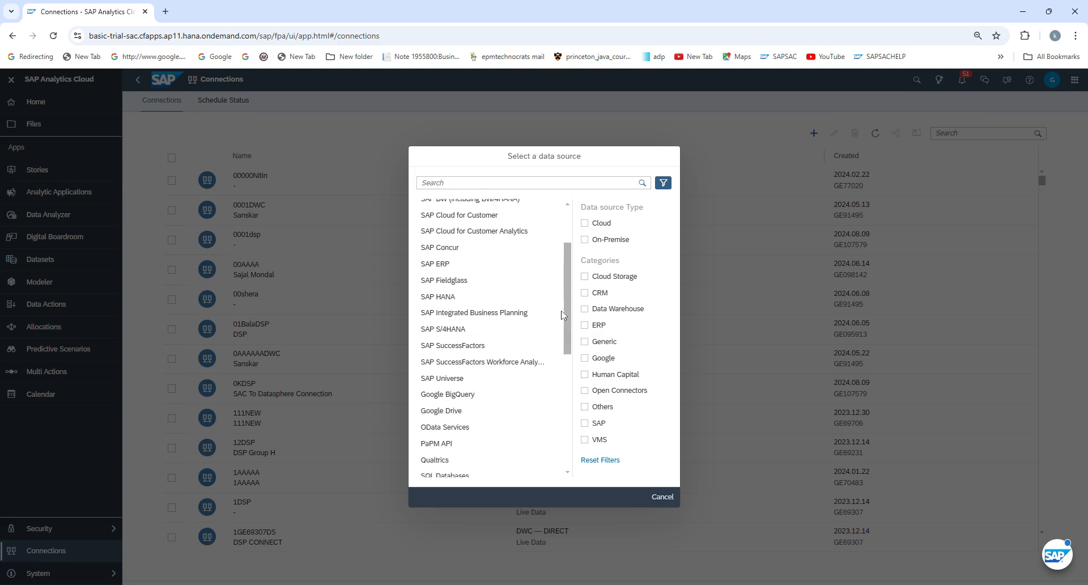
scroll(551, 386, down, 3)
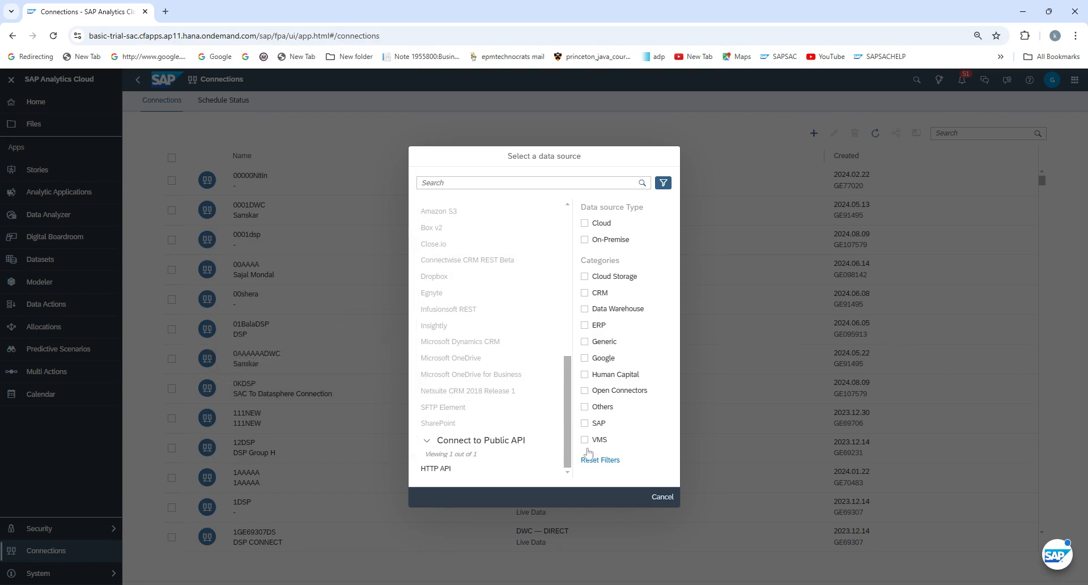
drag(571, 451, 572, 270)
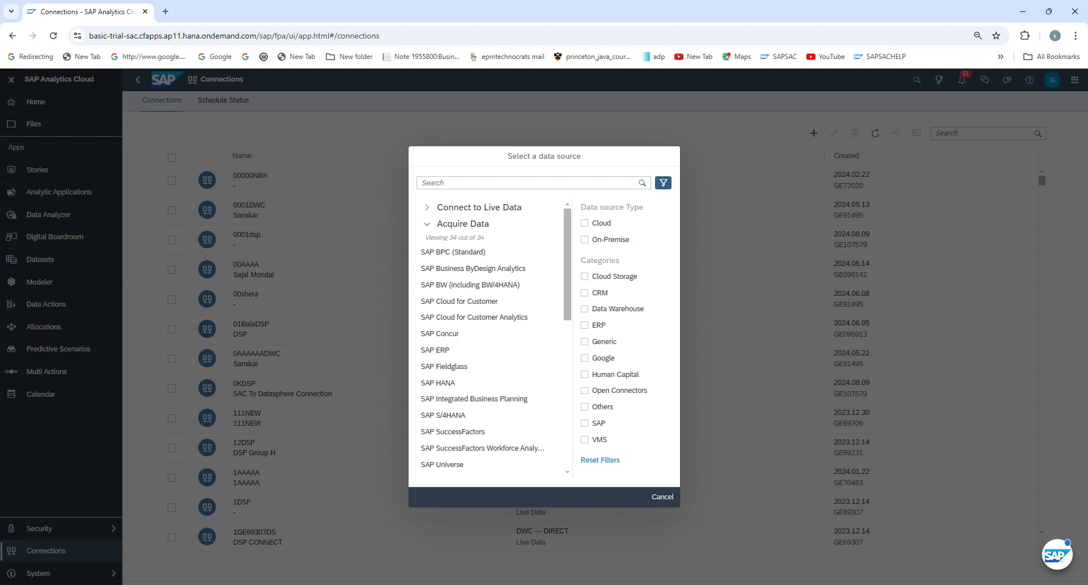
click(427, 207)
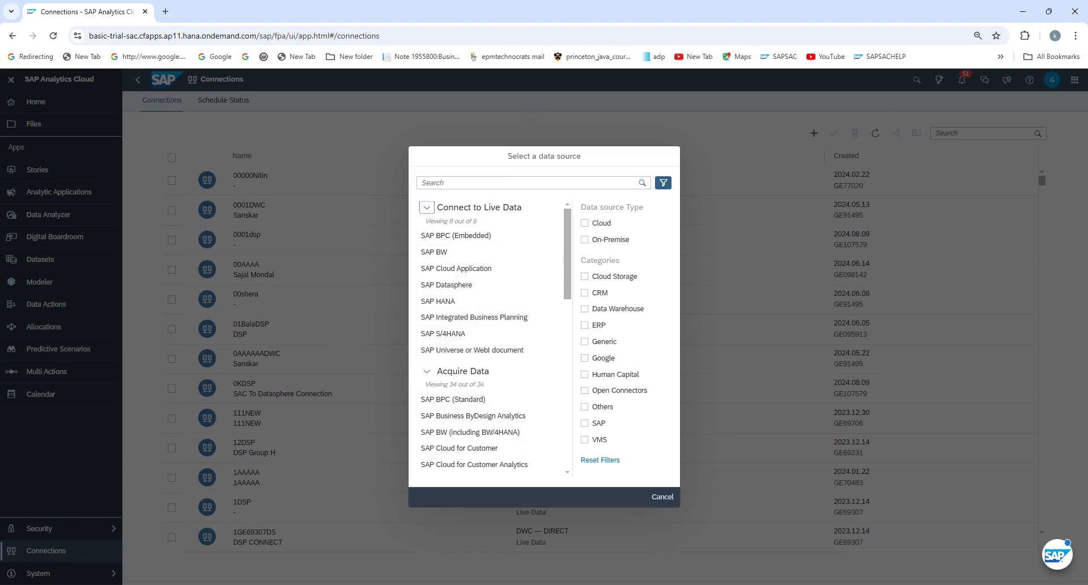
click(662, 497)
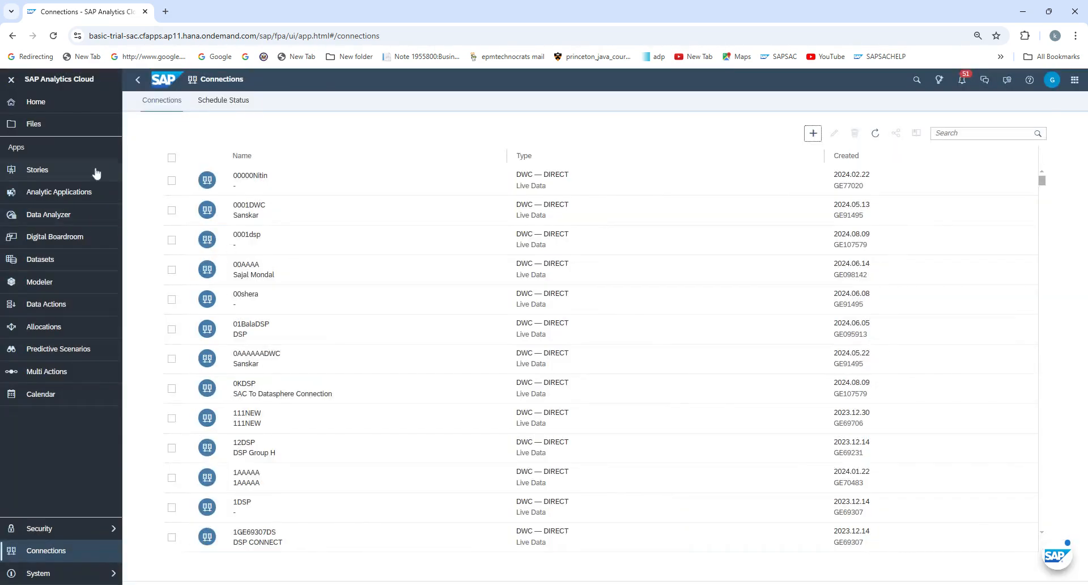
- Start a new dataset from a CSV or Excel file, using Analytics.xlsx as the source file
click(46, 261)
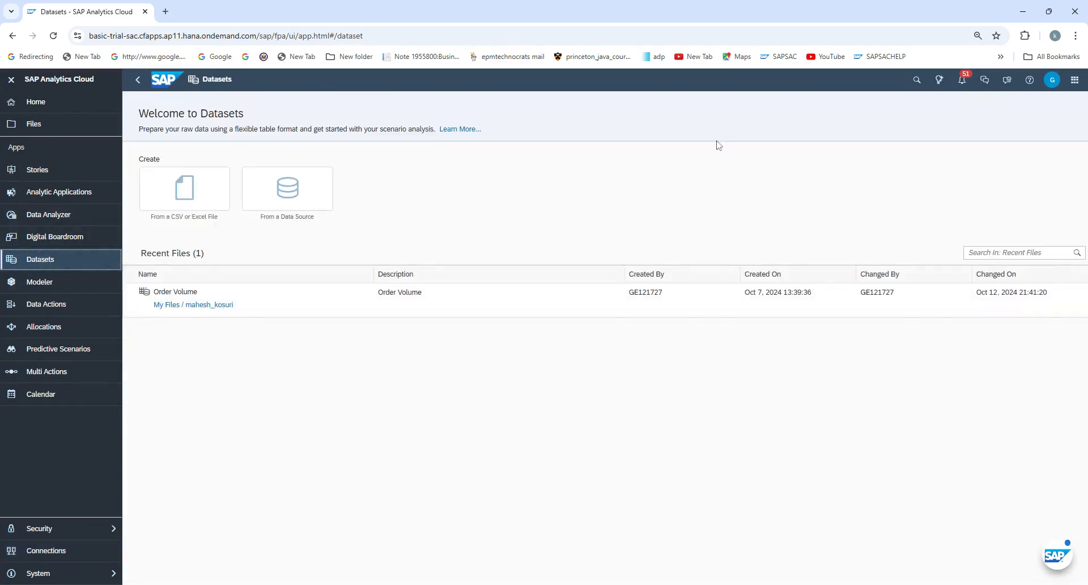
click(207, 192)
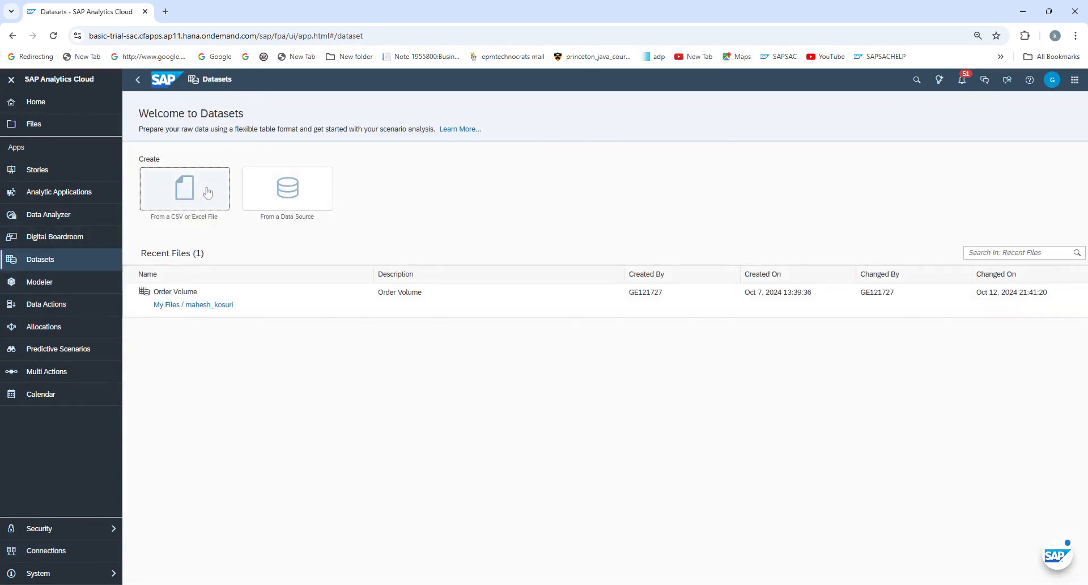
click(450, 325)
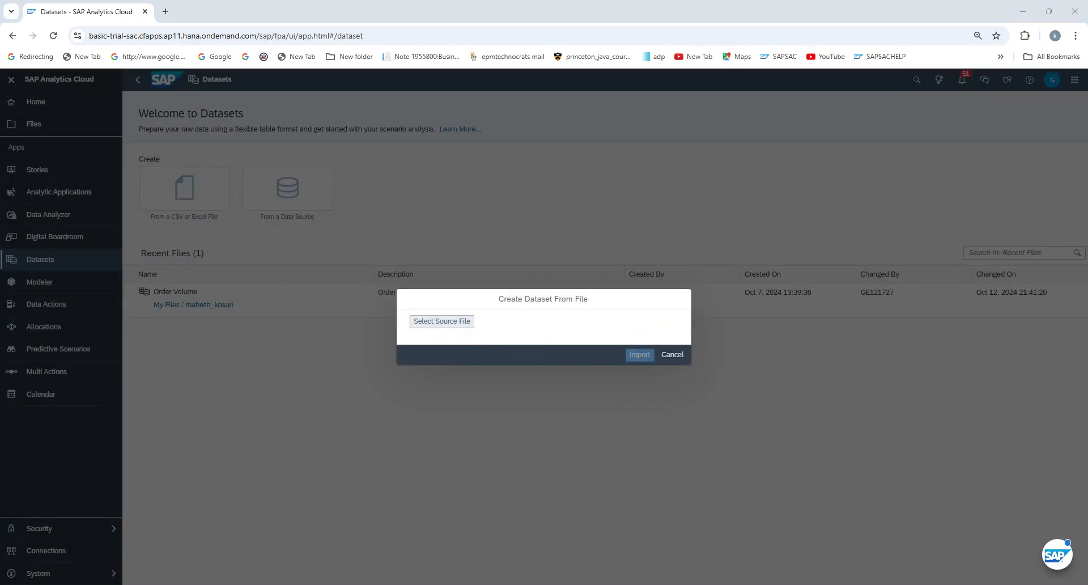
click(466, 240)
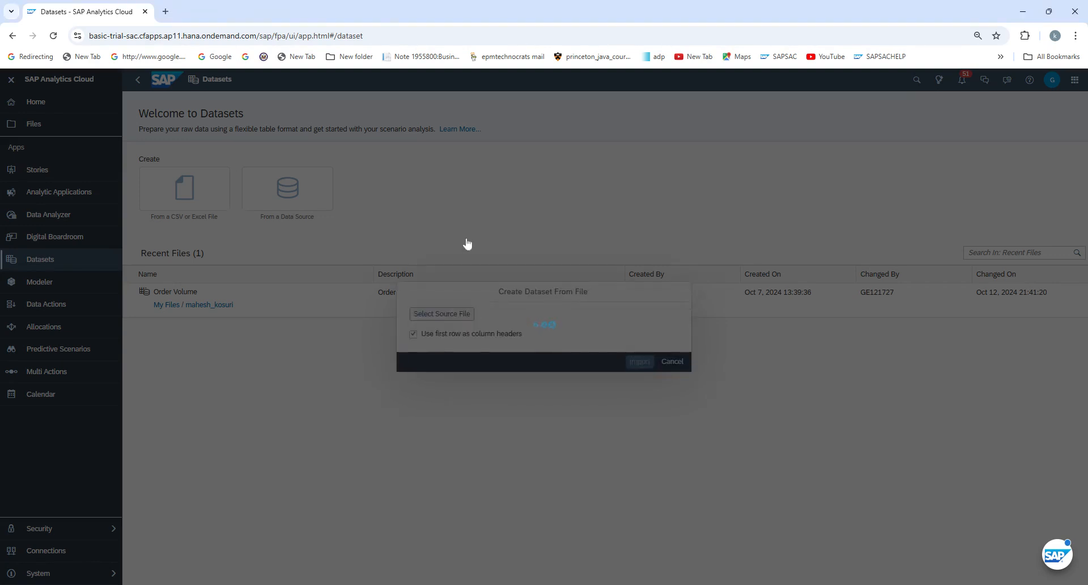
- Import the Order Volume Actual sheet with the first row as column headers
click(674, 332)
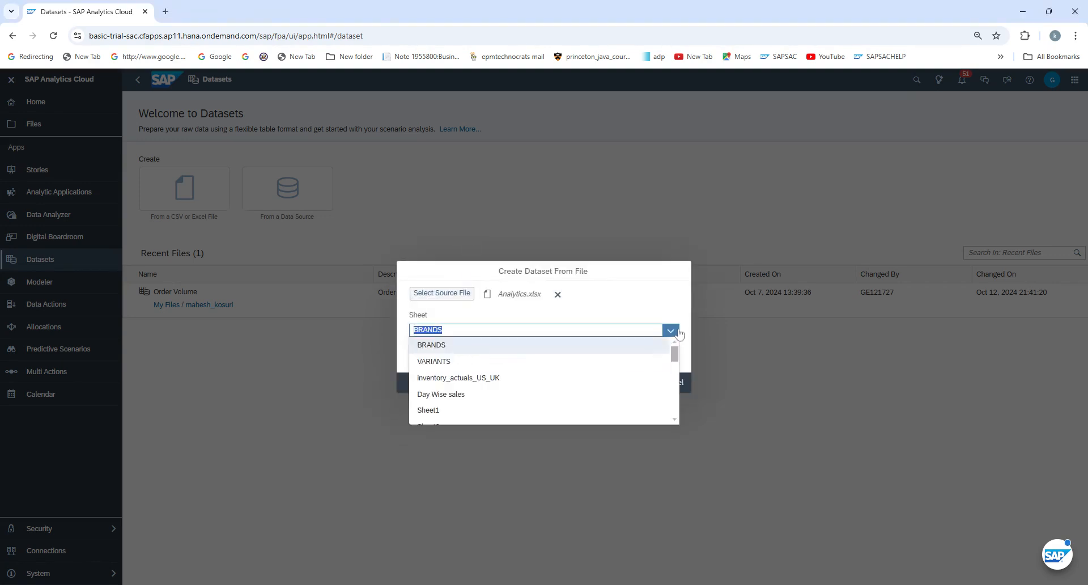
scroll(494, 388, down, 1)
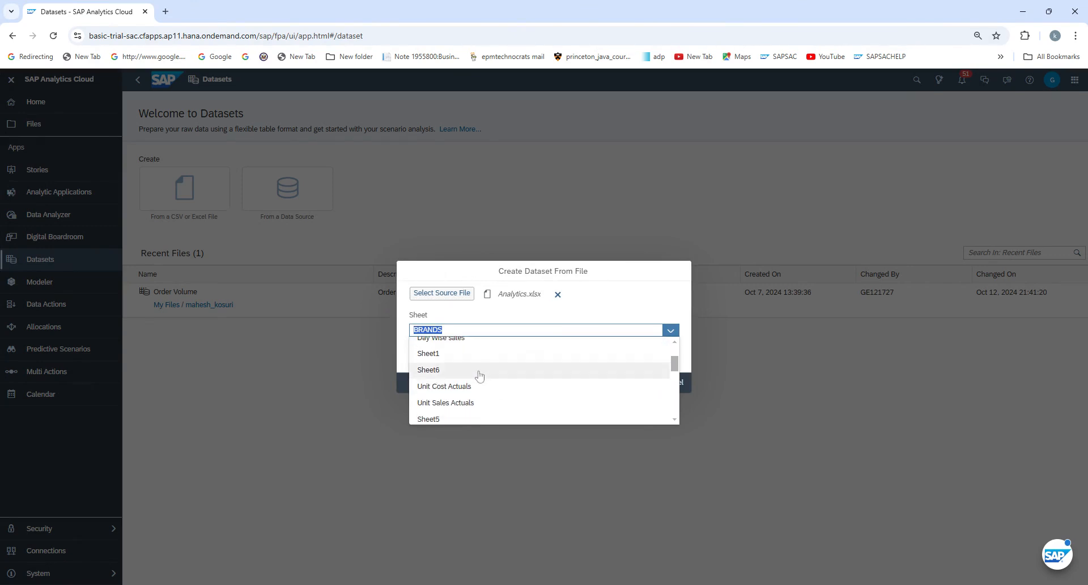
scroll(479, 375, down, 1)
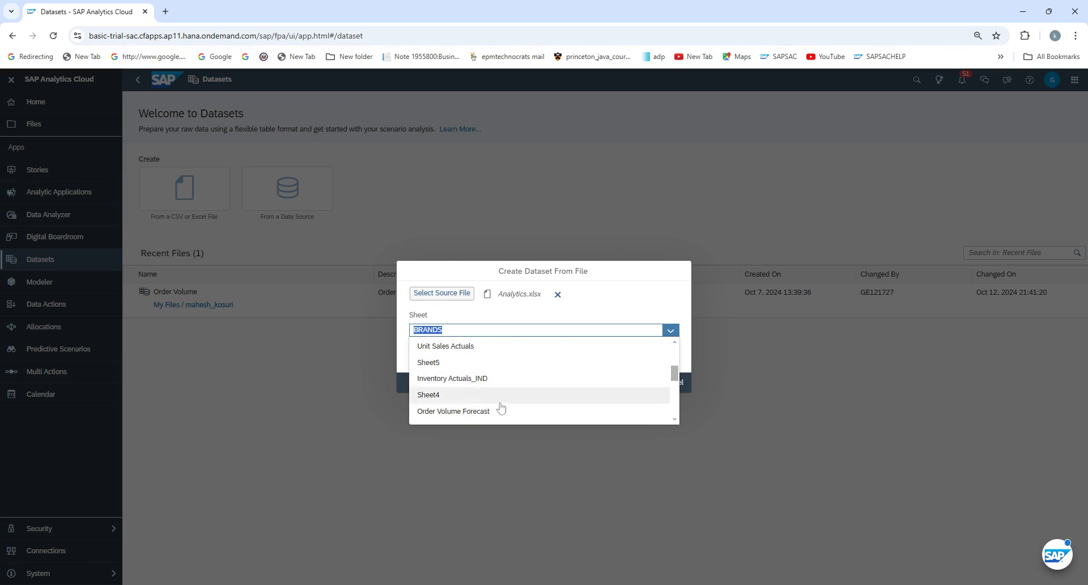
scroll(501, 406, down, 1)
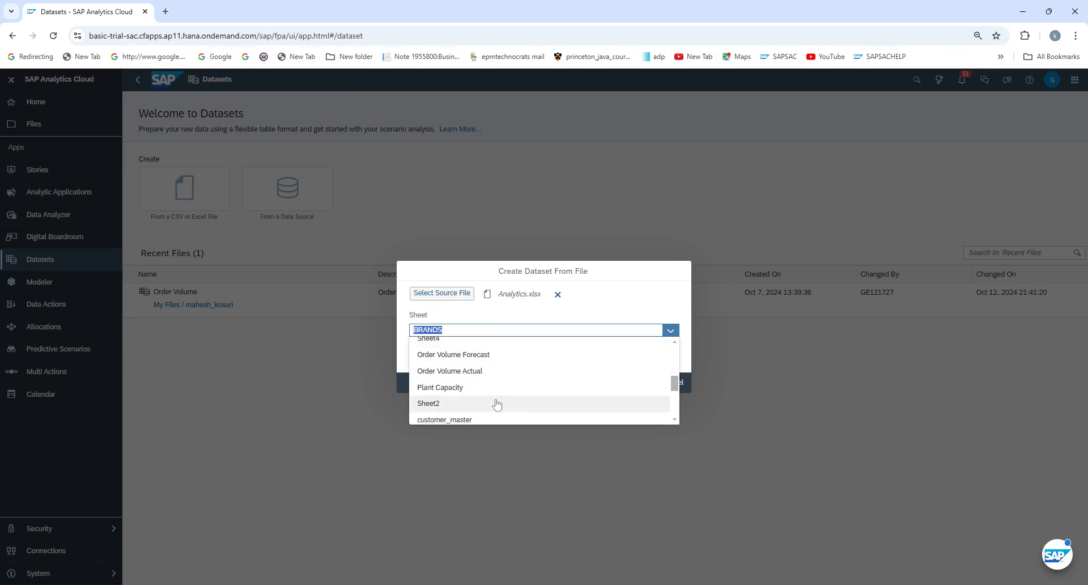
scroll(496, 403, down, 1)
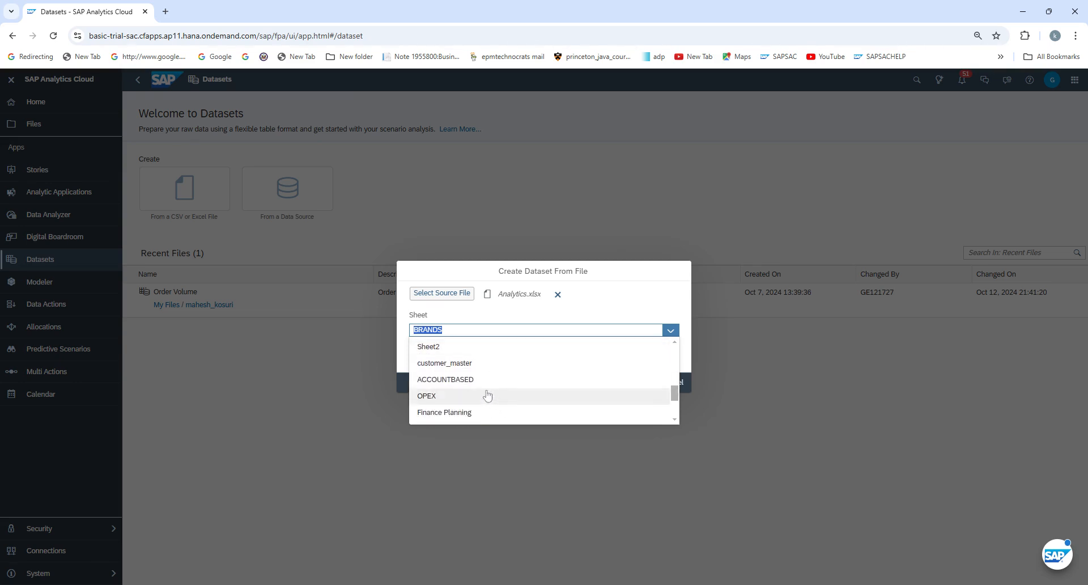
scroll(486, 394, down, 2)
scroll(486, 394, down, 1)
scroll(486, 395, up, 2)
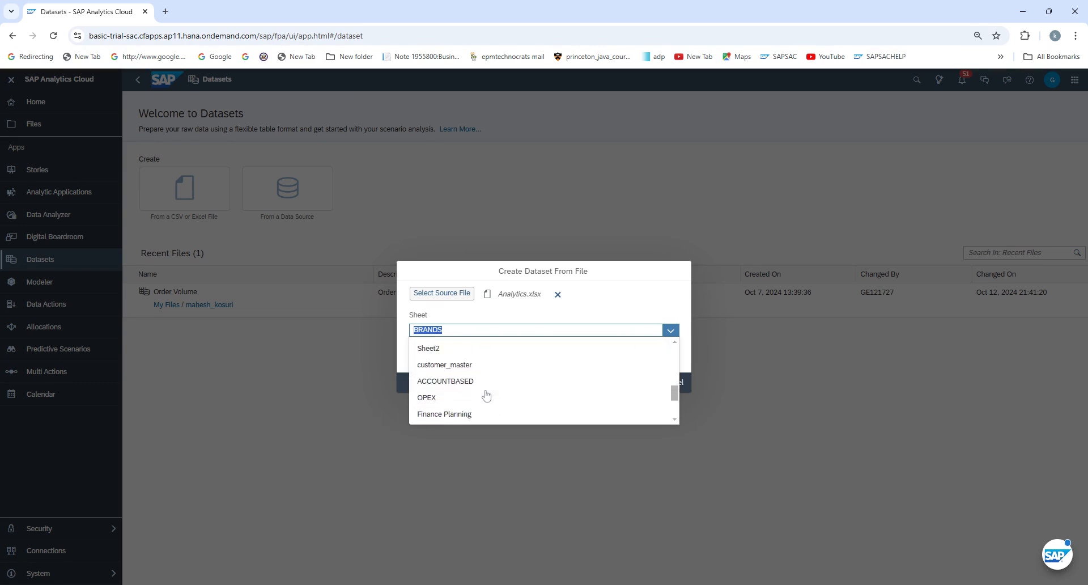
scroll(486, 395, up, 3)
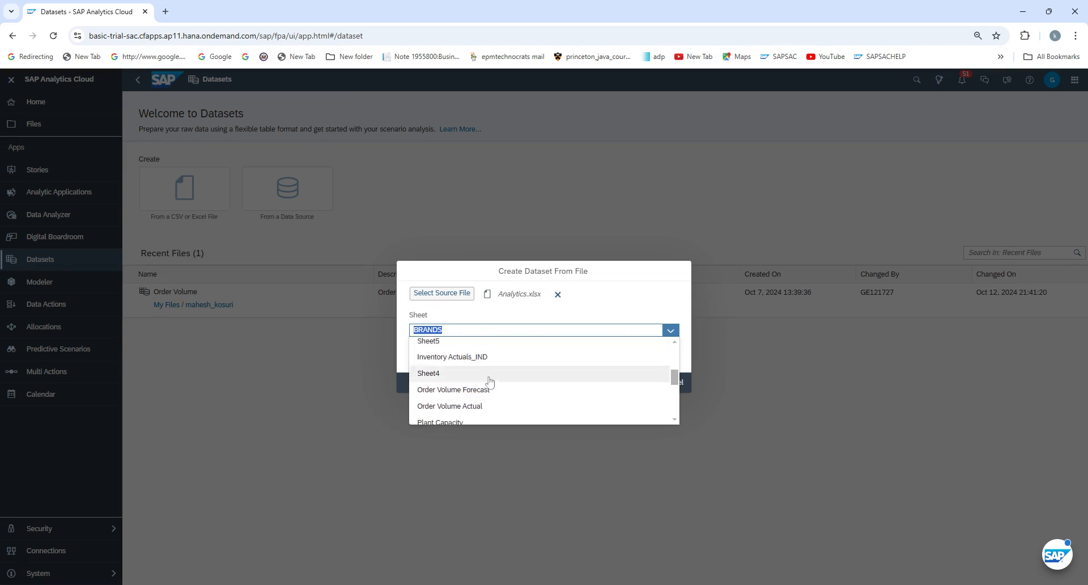
click(468, 406)
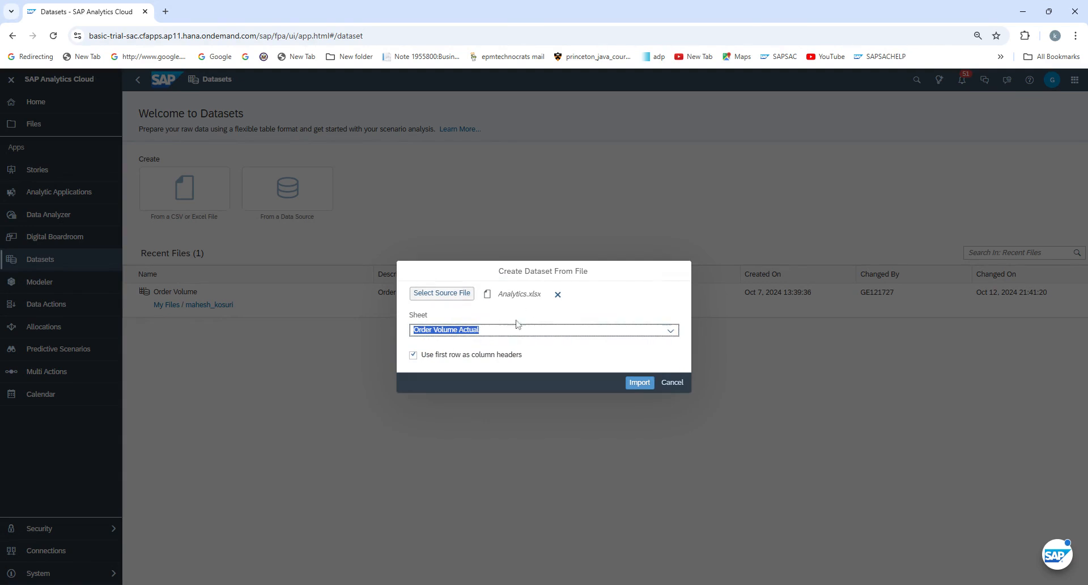
click(637, 389)
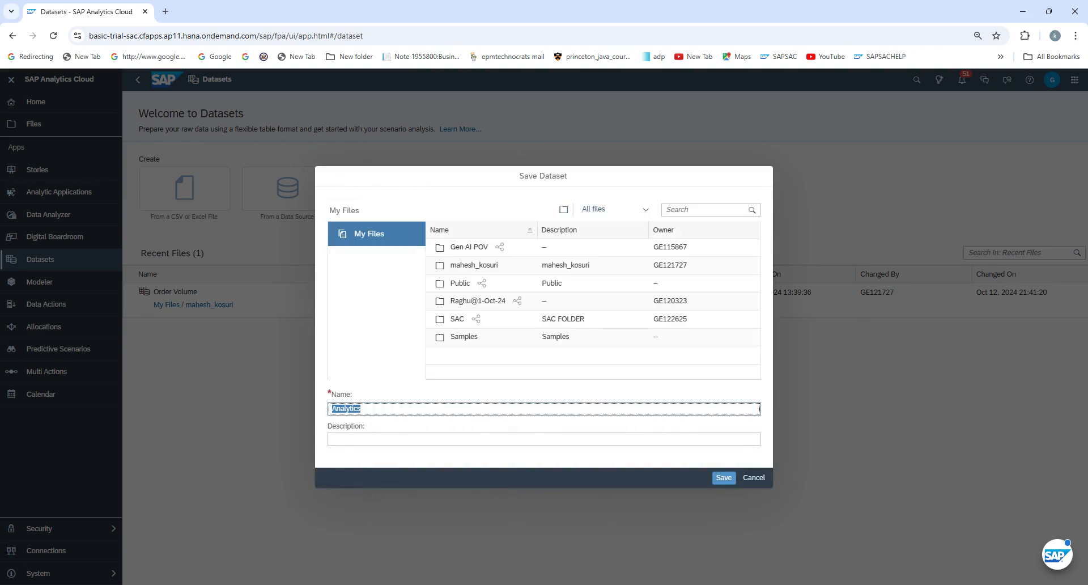
- Replace the suggested dataset name with Order Volume
click(362, 408)
key(BackSpace)
key(BackSpace)
key(BackSpace)
key(BackSpace)
key(BackSpace)
key(BackSpace)
key(BackSpace)
key(BackSpace)
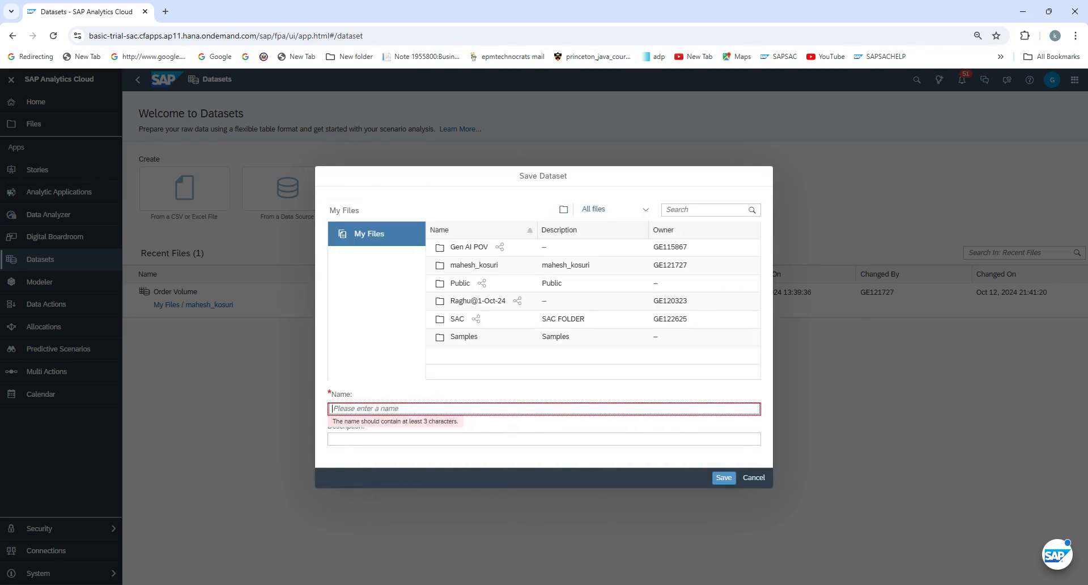
text(Order)
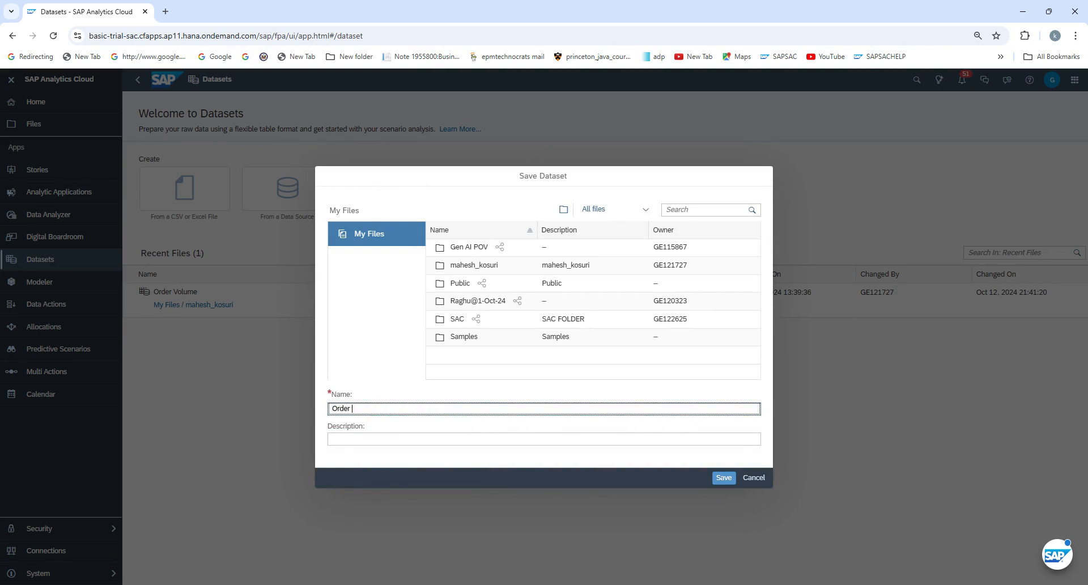
text( Volume)
- Enter Order Volume Actuals as the dataset description
key(Tab)
text(Order )
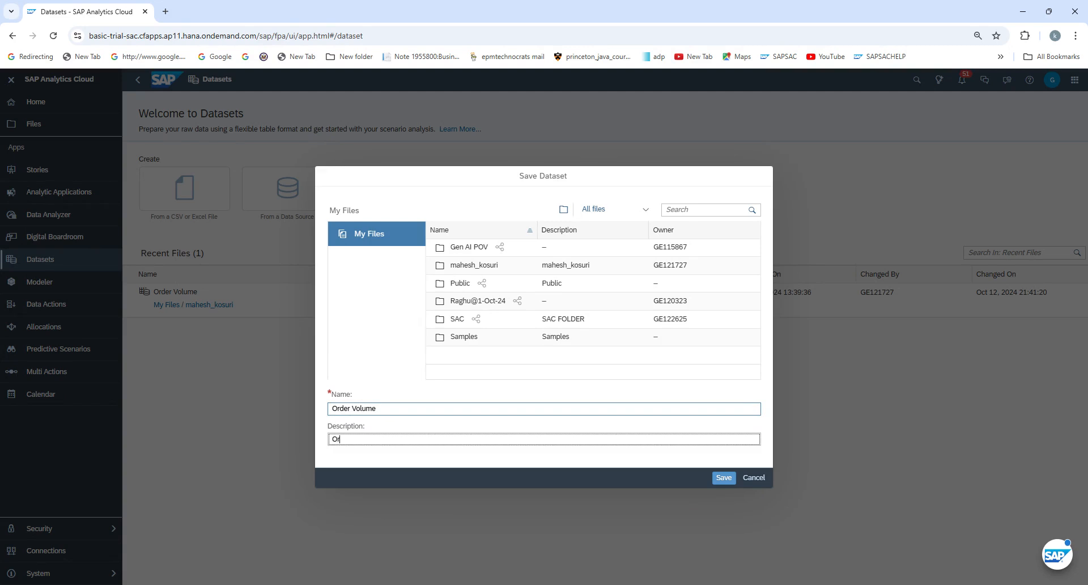
text(Volums Actu)
key(BackSpace)
key(BackSpace)
key(BackSpace)
text(als)
- Extend the dataset name to Order Volume Actuals and save it in the owner's personal folder under My Files
click(376, 408)
text(Actuals)
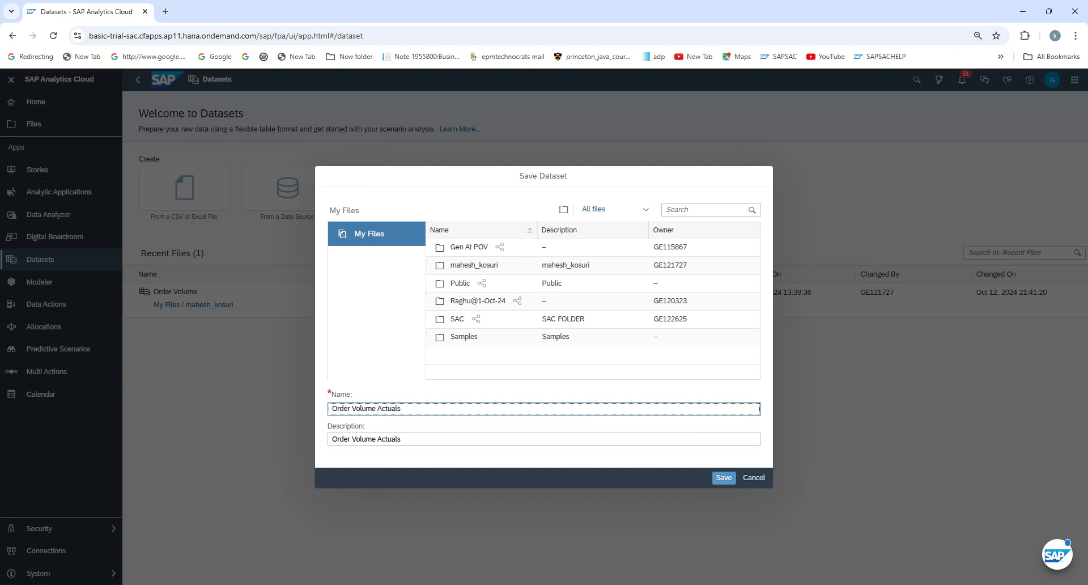
click(502, 266)
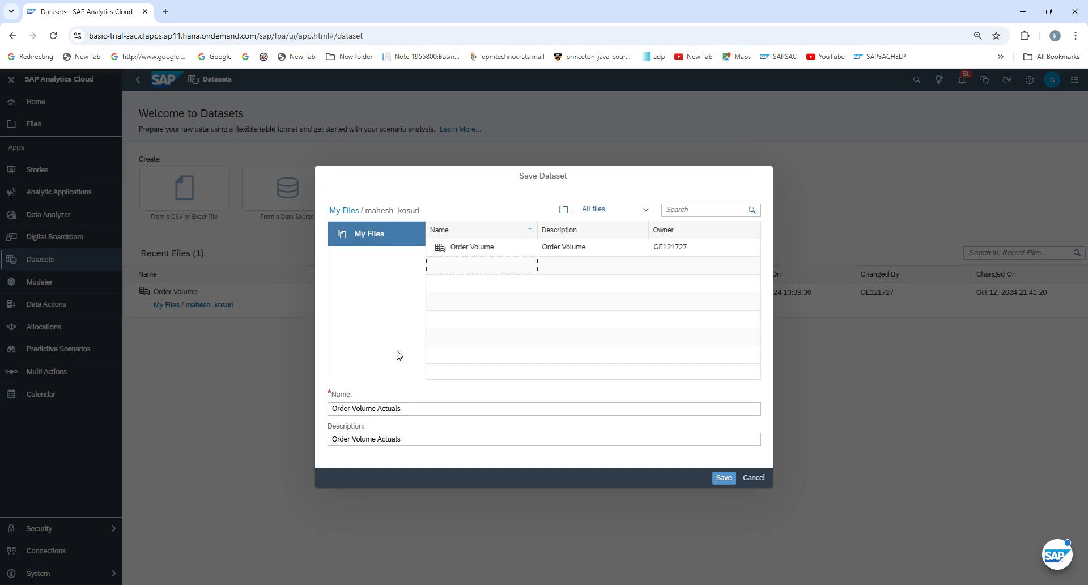
click(723, 477)
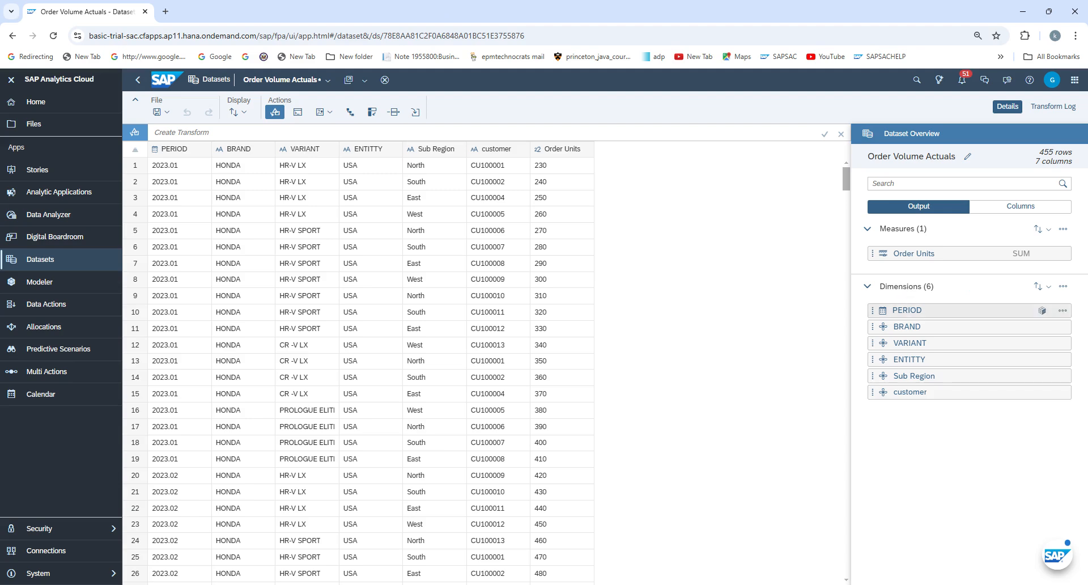
- Review the options available for the BRAND column and for the PERIOD dimension
click(246, 150)
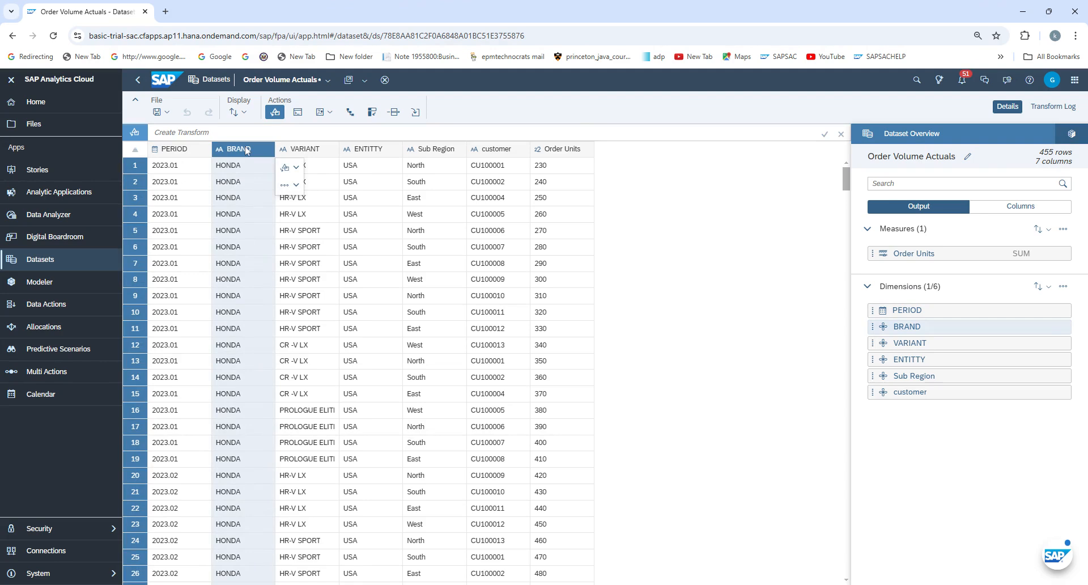
click(292, 186)
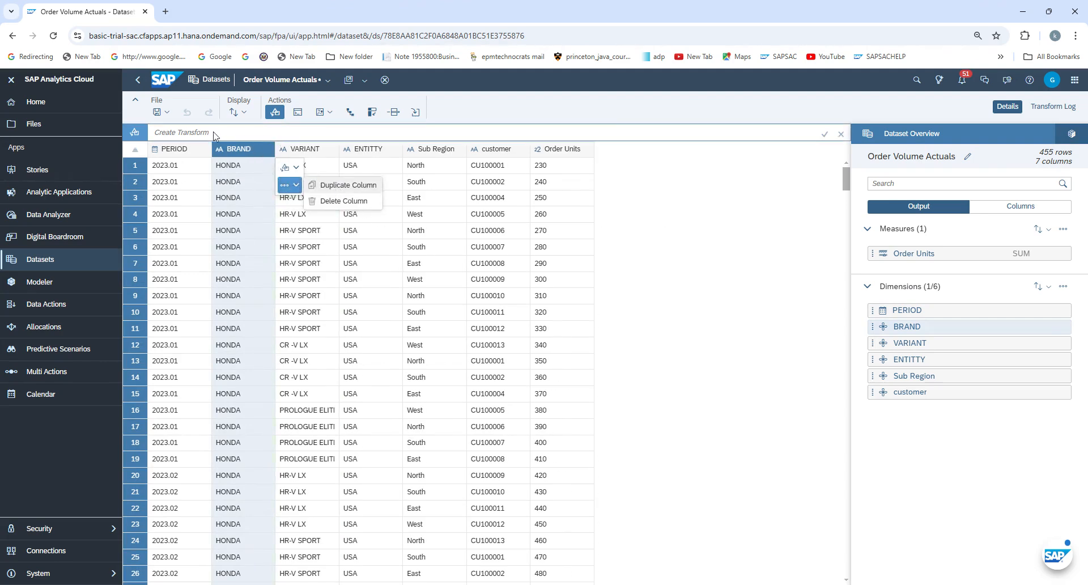
click(722, 224)
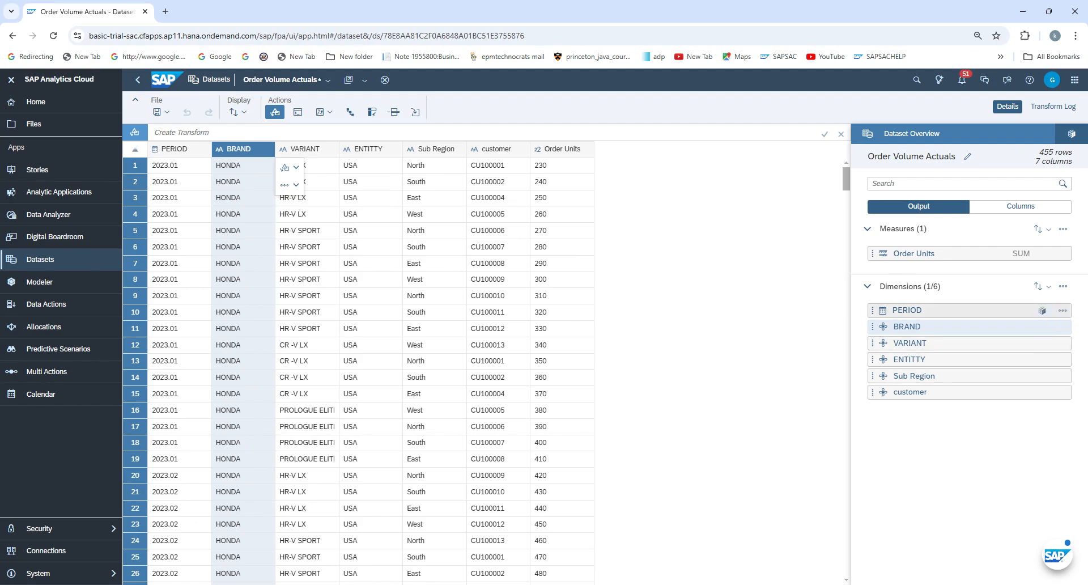
click(1058, 313)
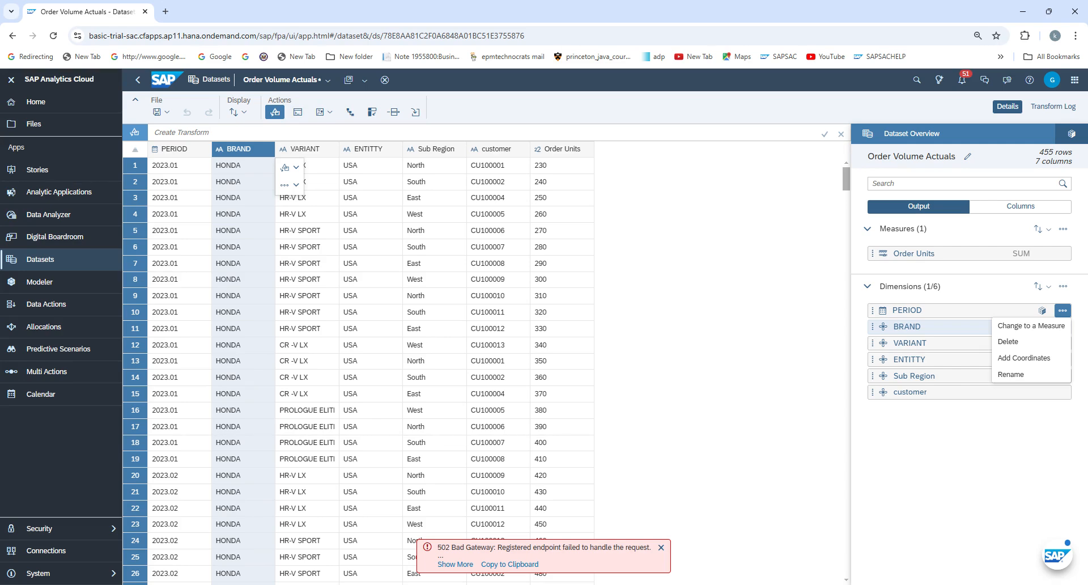
- Examine the imported rows of the Order Volume Actuals dataset and dismiss the error notification
scroll(311, 202, down, 3)
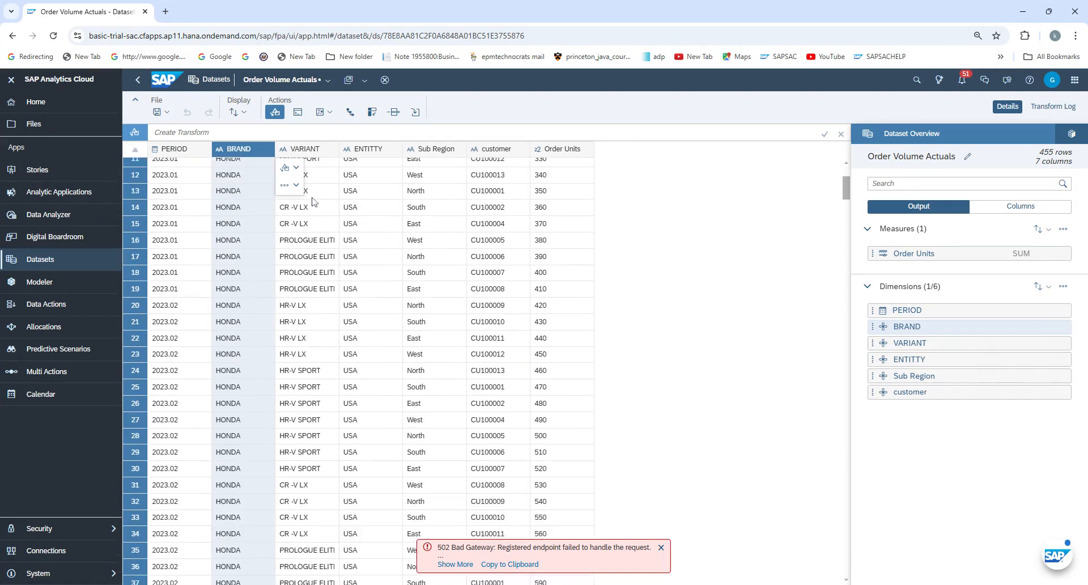
scroll(339, 302, down, 4)
scroll(339, 302, up, 4)
scroll(352, 244, down, 2)
scroll(356, 239, up, 2)
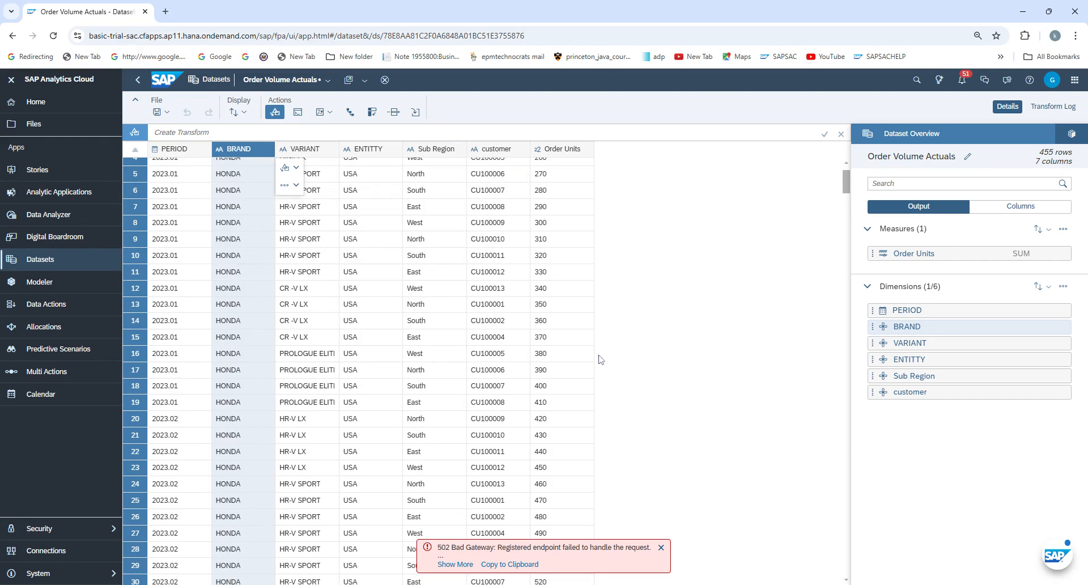
click(660, 547)
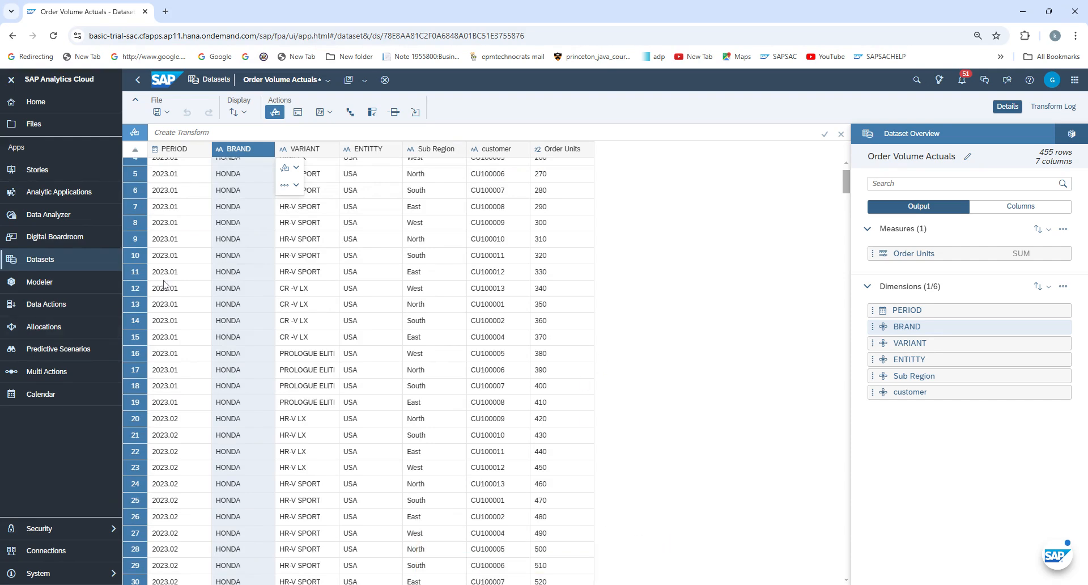
- Reimport the dataset from the Order Volume Forecast sheet of Analytics.xlsx, using the first row as column headers
scroll(370, 262, up, 2)
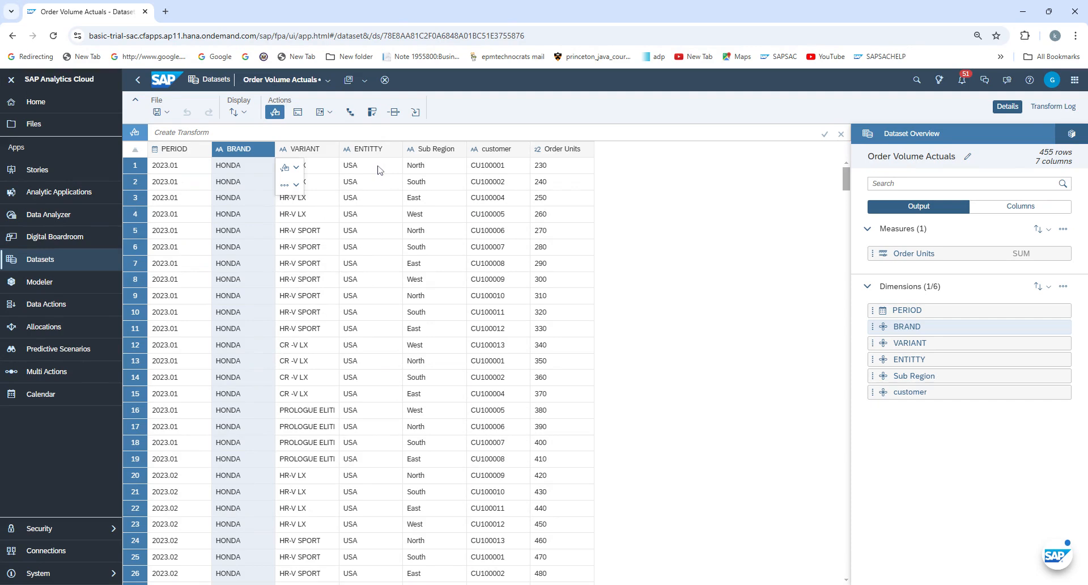
click(416, 113)
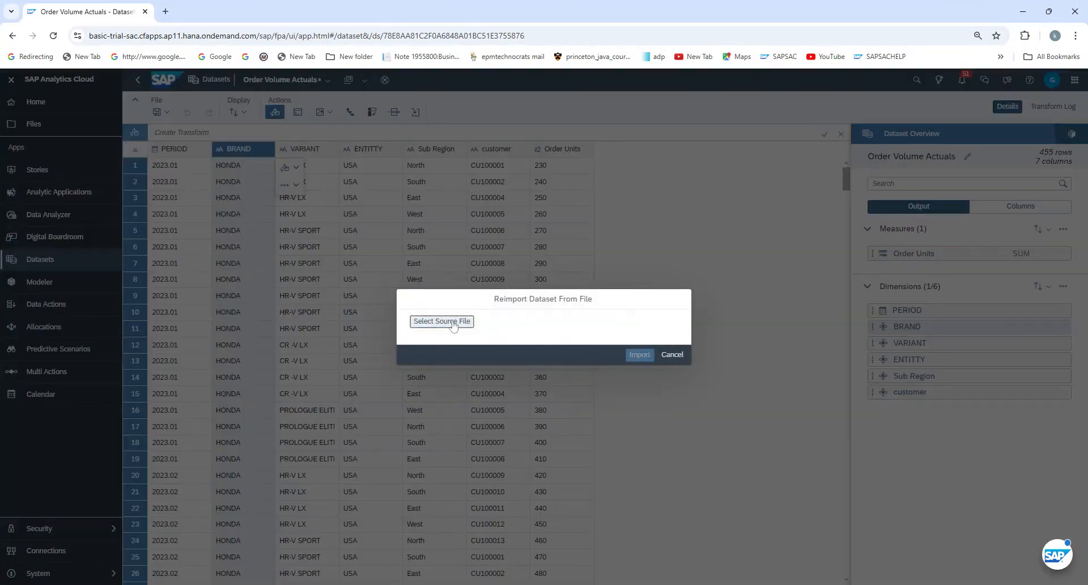
click(453, 322)
key(Return)
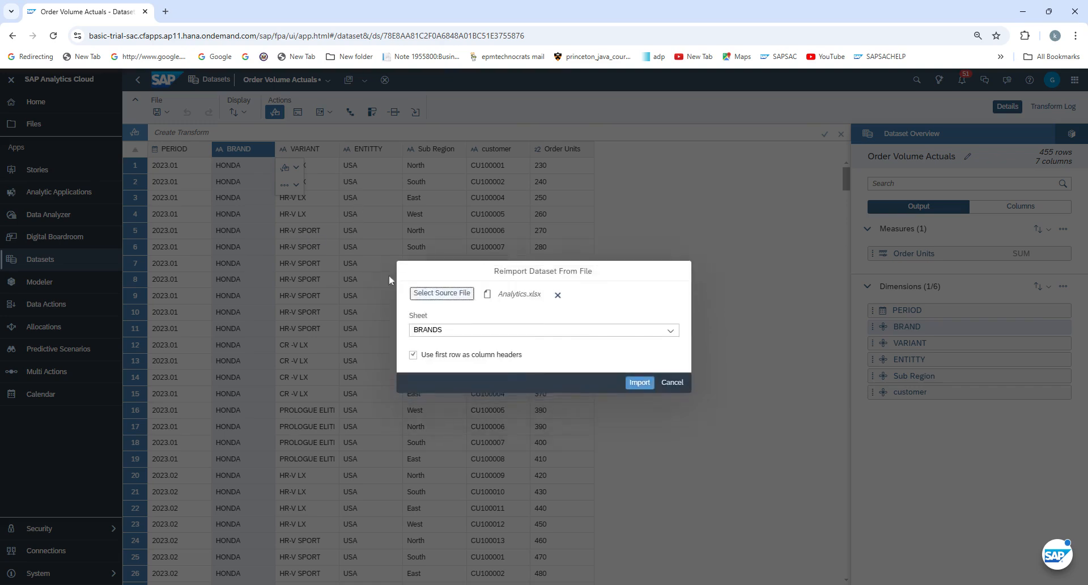
click(670, 331)
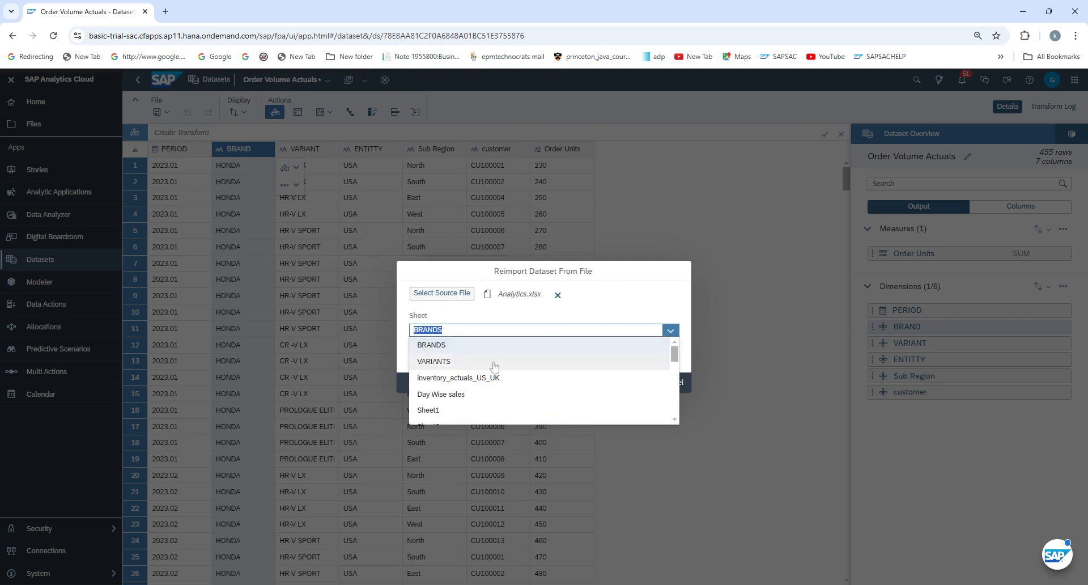
scroll(494, 366, down, 3)
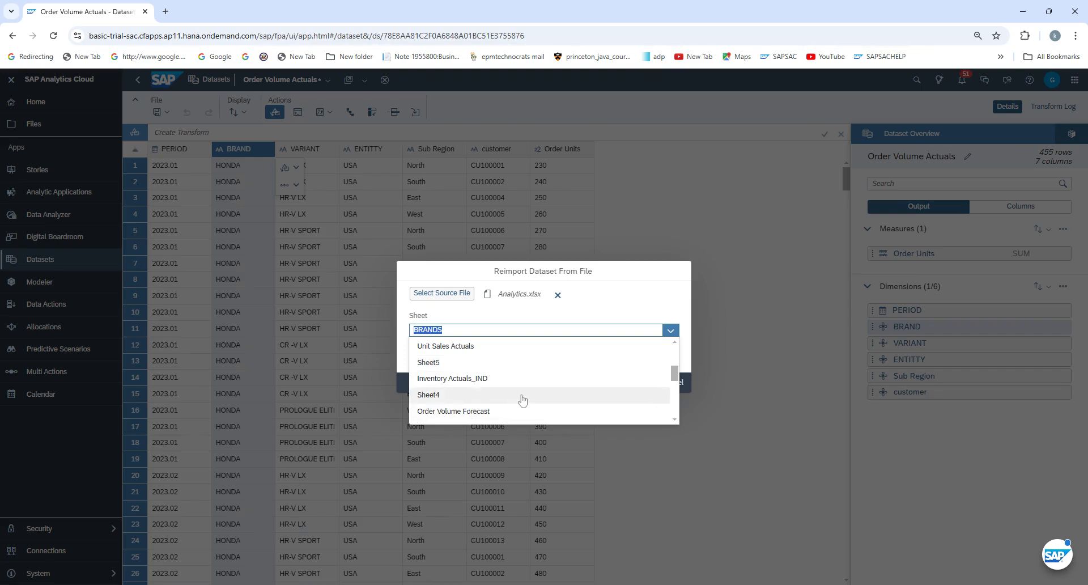
scroll(510, 390, down, 2)
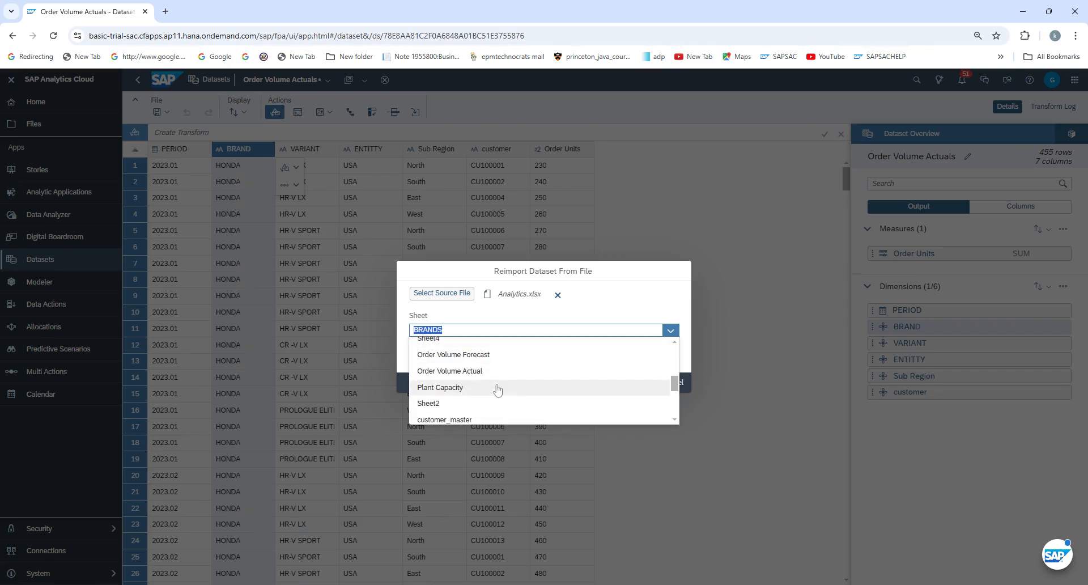
click(498, 355)
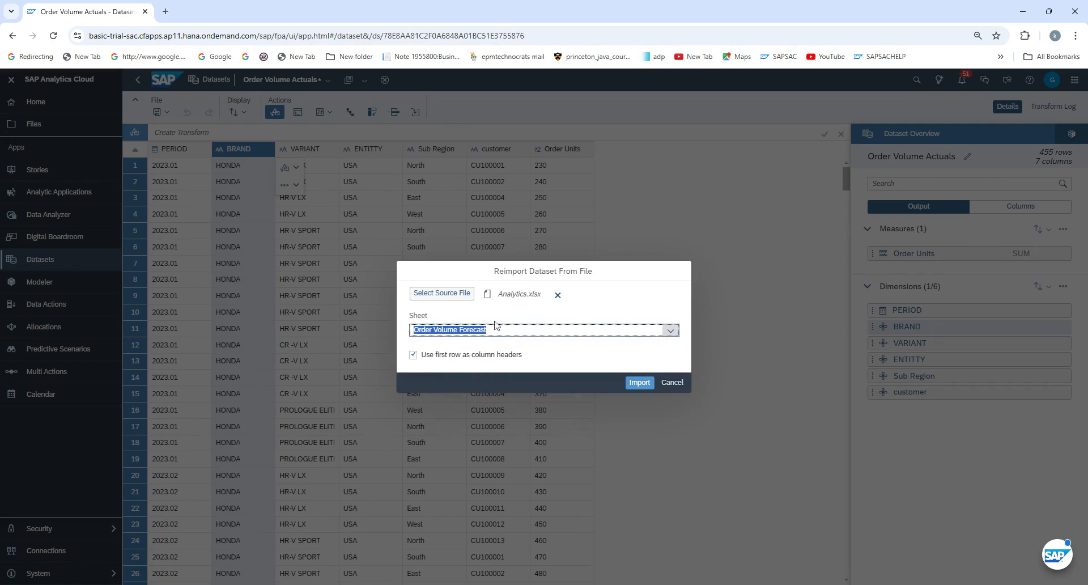
click(639, 383)
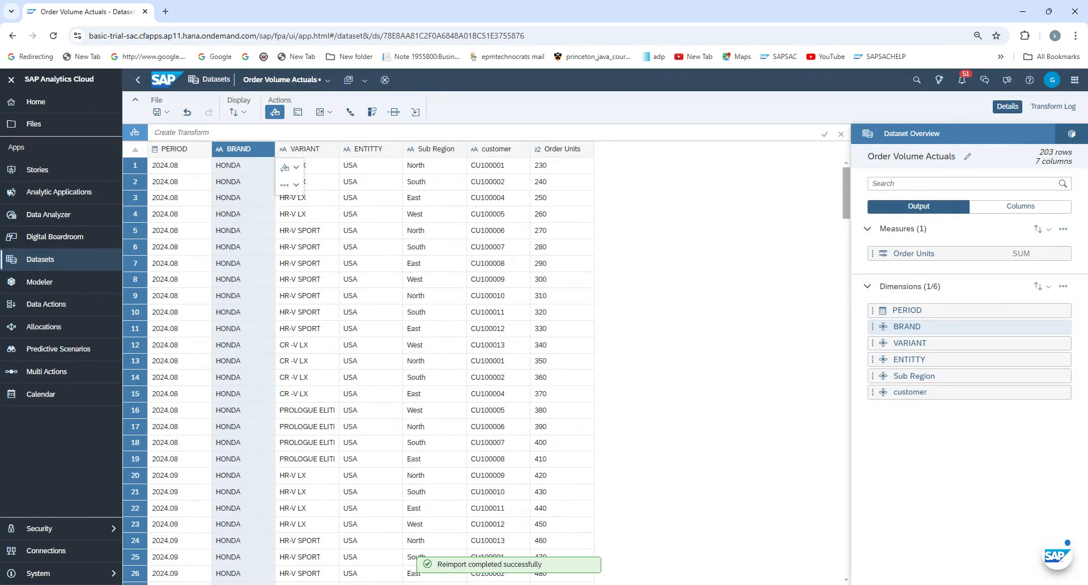
- Examine the reimported rows of the dataset down to the last record, checking the periods and entities
scroll(363, 363, down, 3)
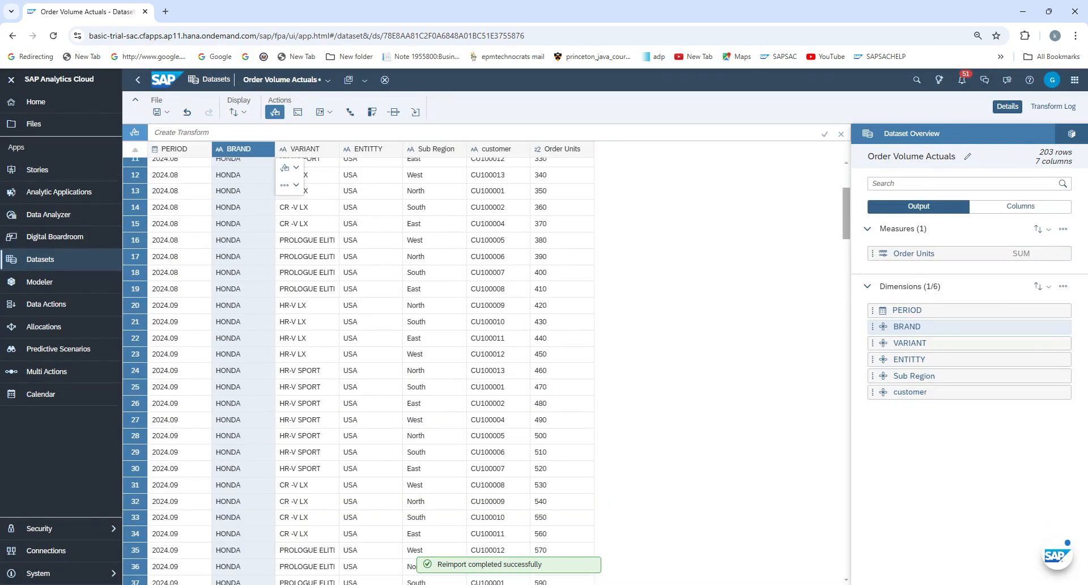
scroll(362, 362, down, 3)
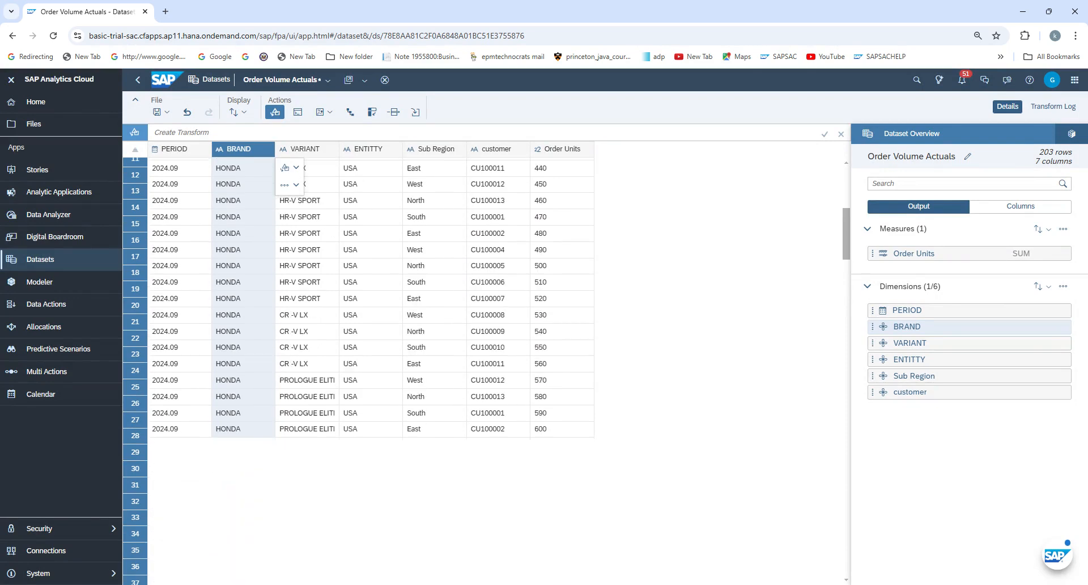
scroll(501, 314, down, 6)
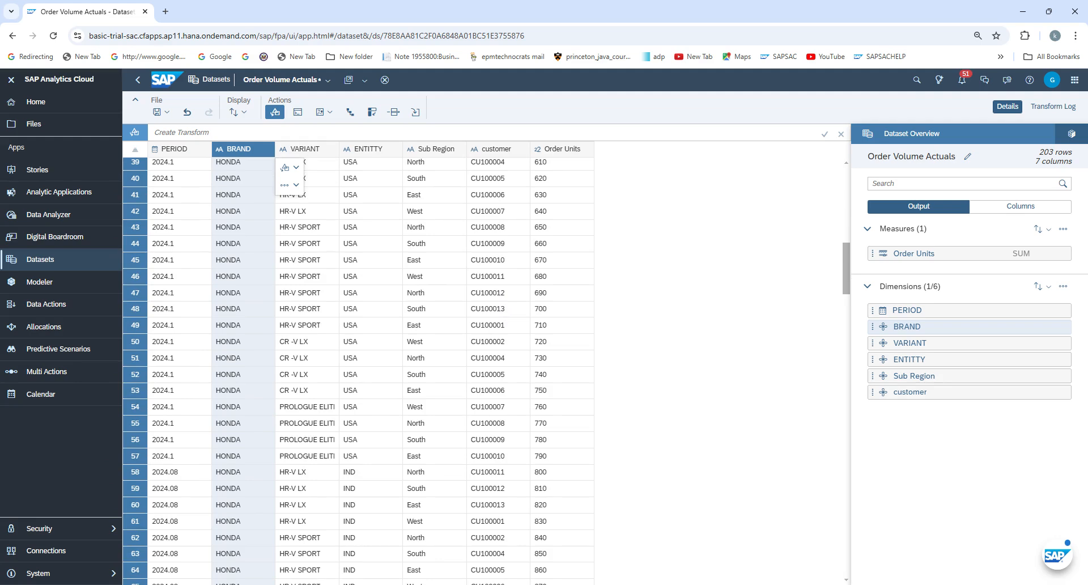
scroll(363, 362, down, 3)
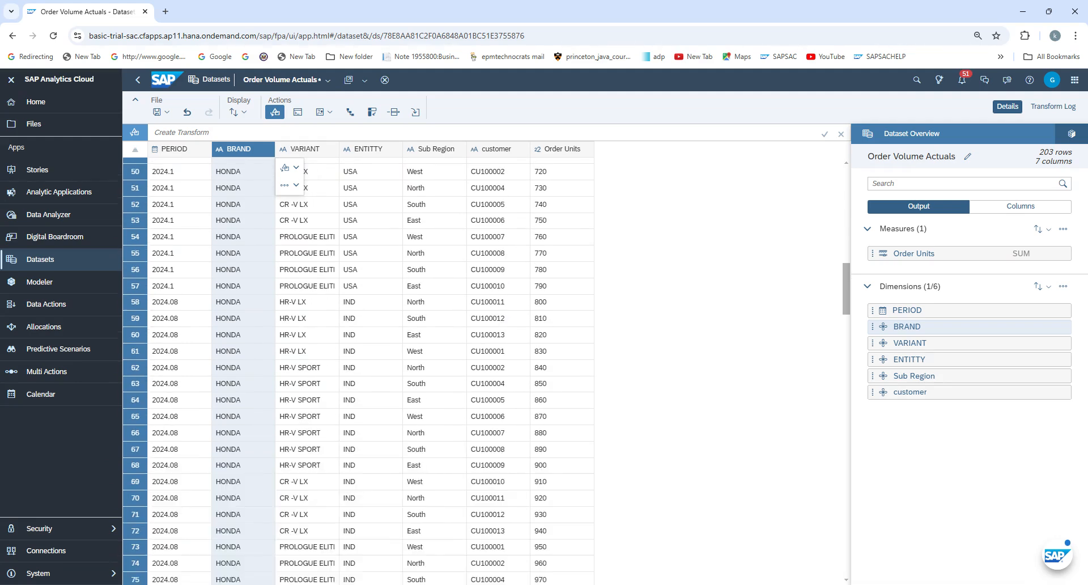
scroll(501, 314, down, 4)
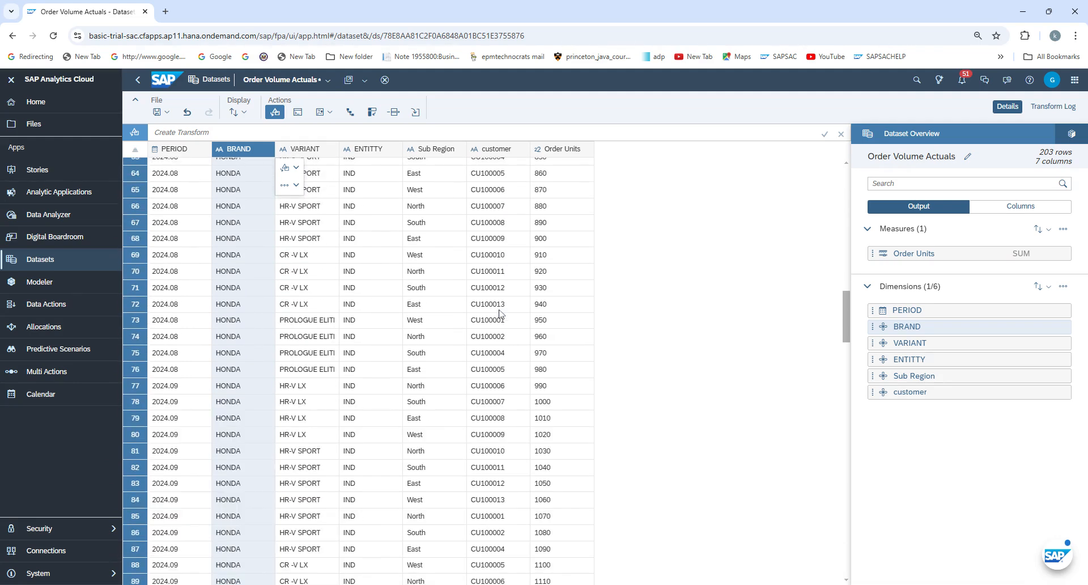
scroll(842, 301, down, 1)
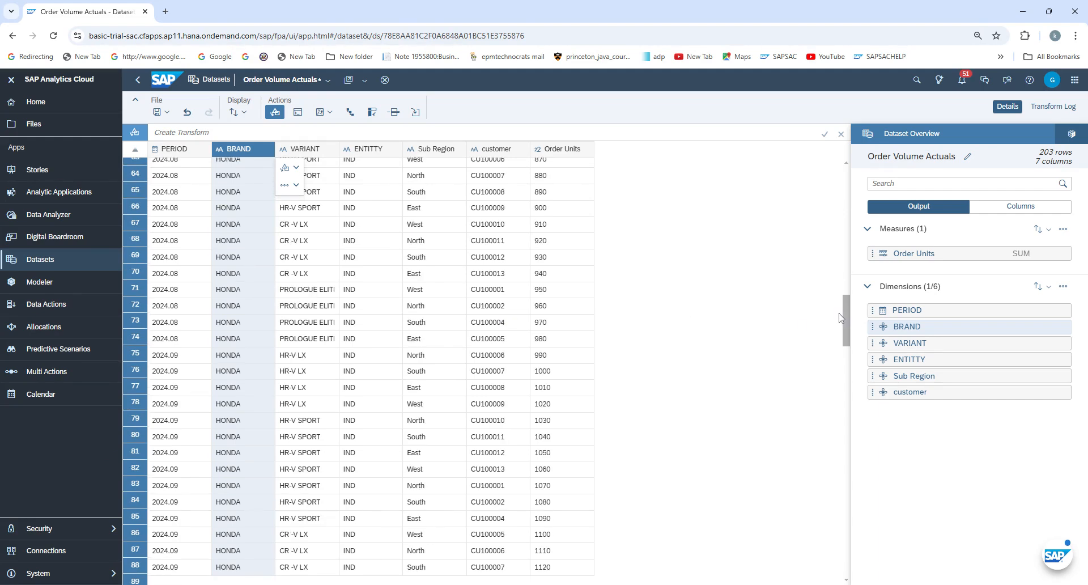
drag(843, 315, 813, 564)
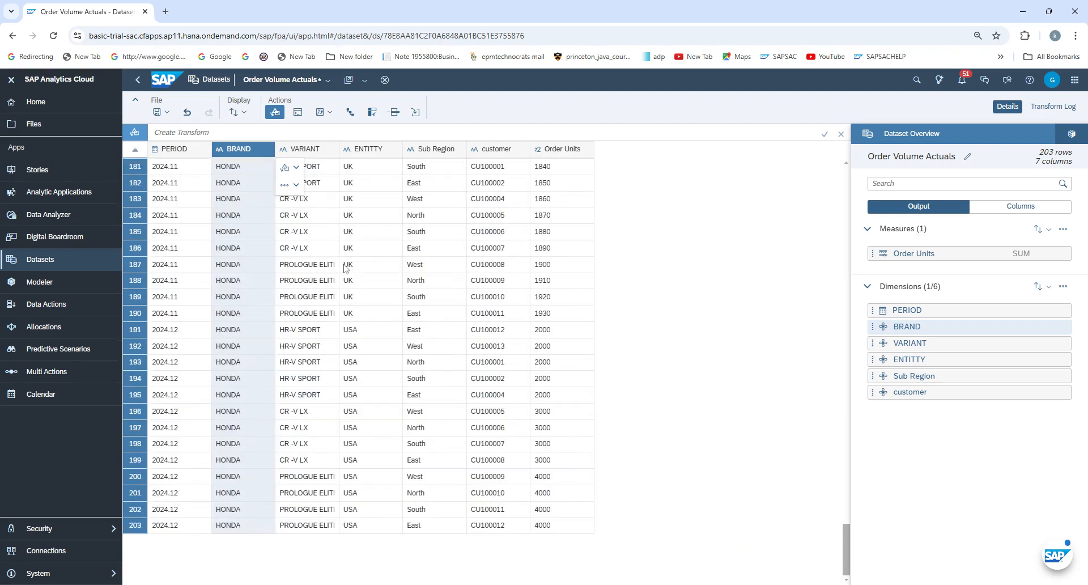
scroll(363, 303, up, 5)
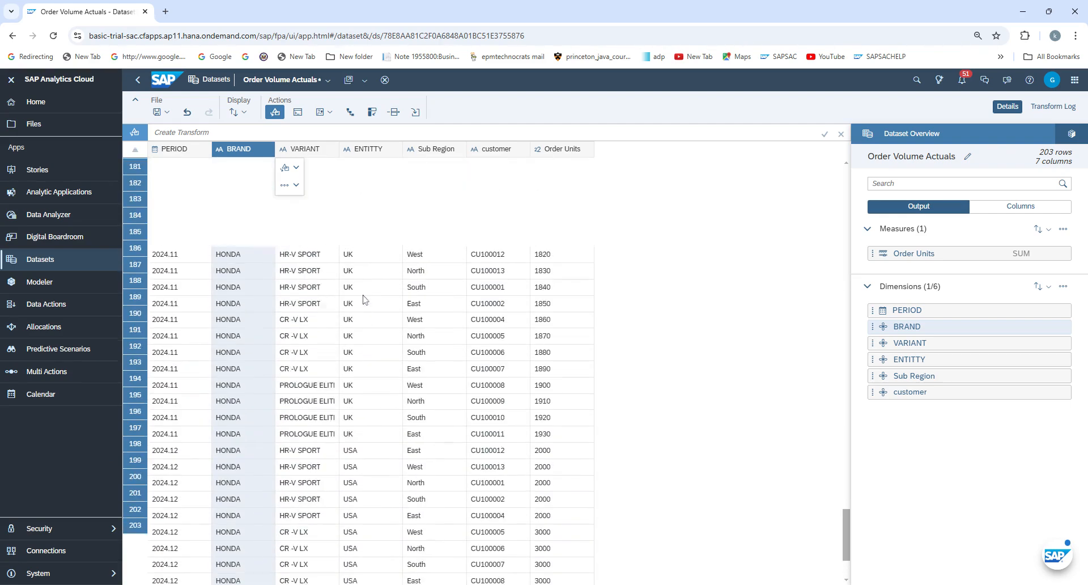
scroll(362, 299, up, 4)
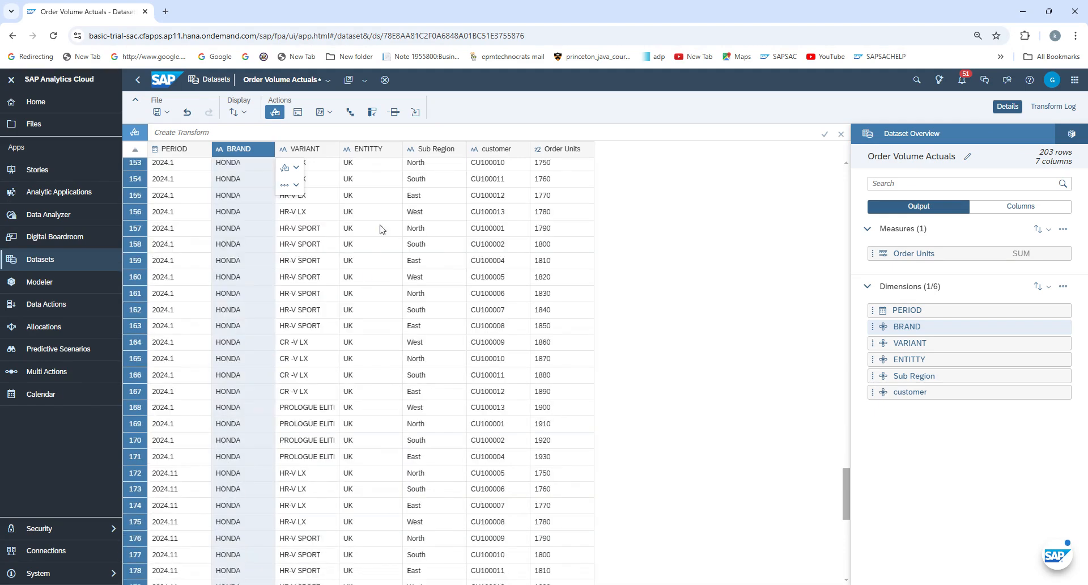
scroll(384, 225, up, 2)
scroll(383, 226, up, 6)
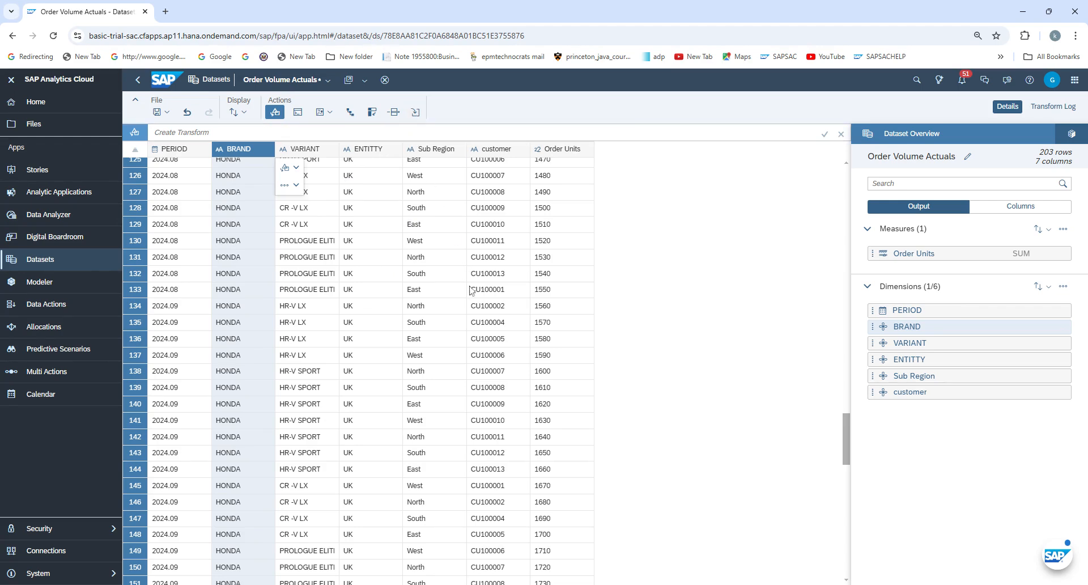
click(415, 113)
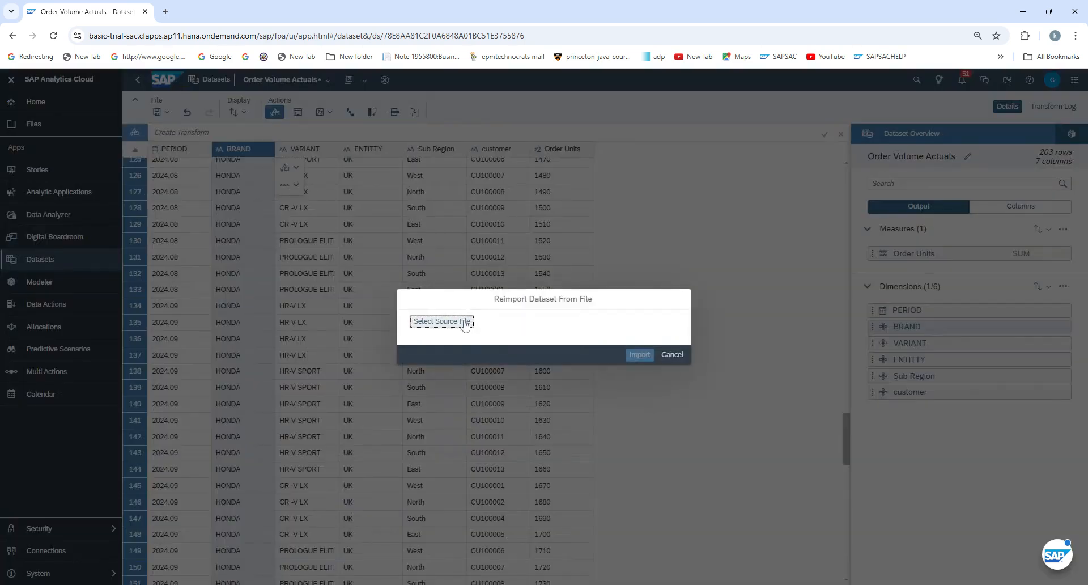
click(465, 324)
click(672, 355)
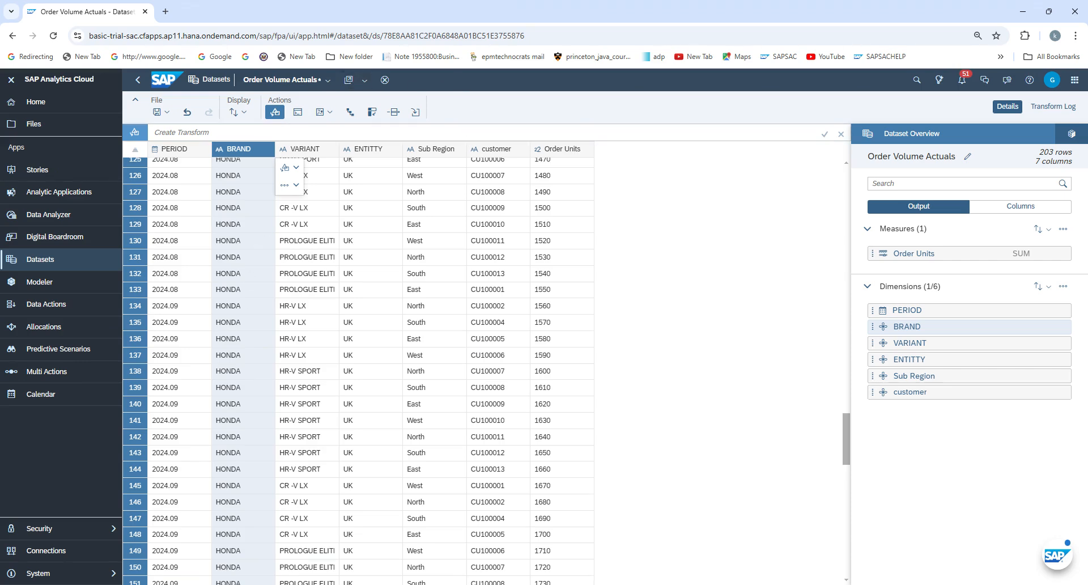
- Leave the Order Volume Actuals dataset and save its changes, returning to the Datasets start page
scroll(663, 370, down, 5)
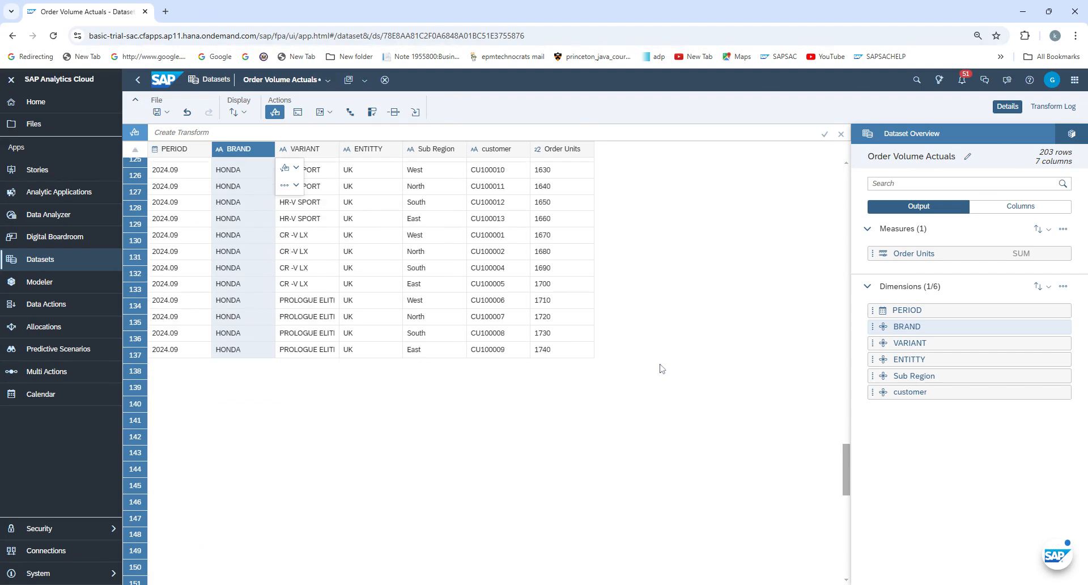
scroll(663, 369, up, 5)
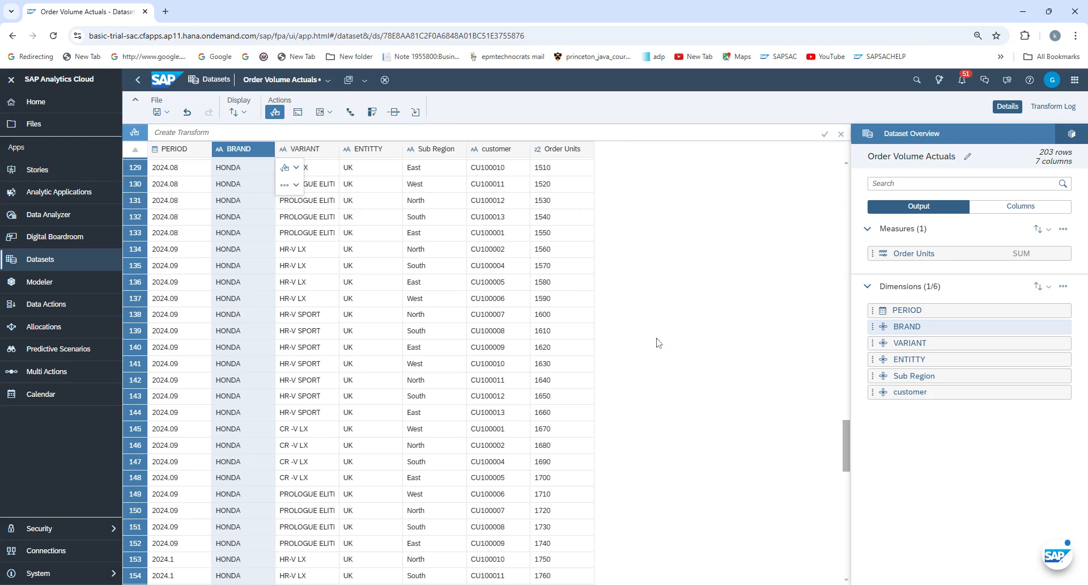
scroll(651, 335, down, 7)
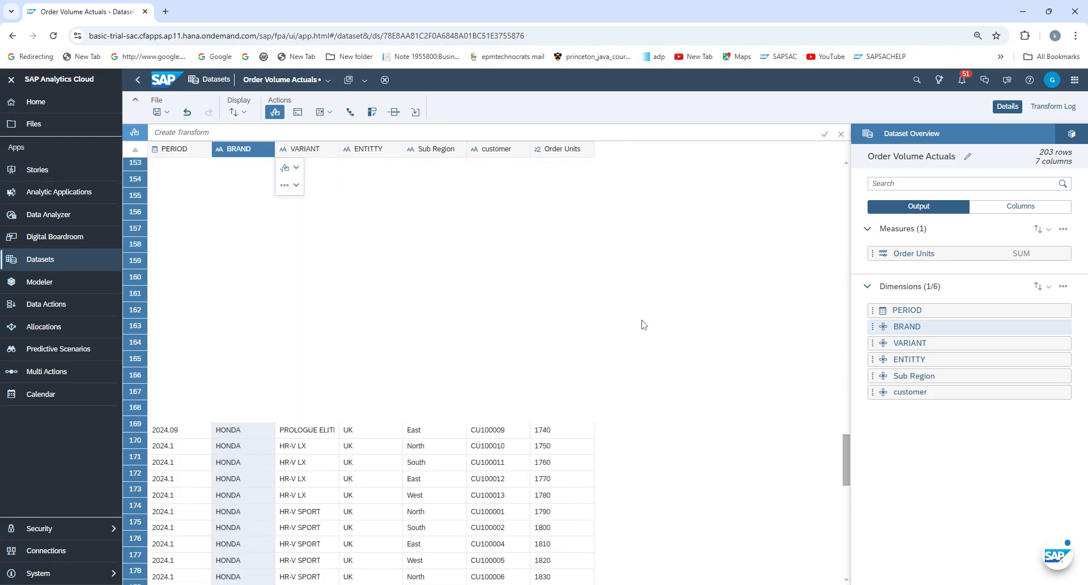
scroll(643, 324, up, 10)
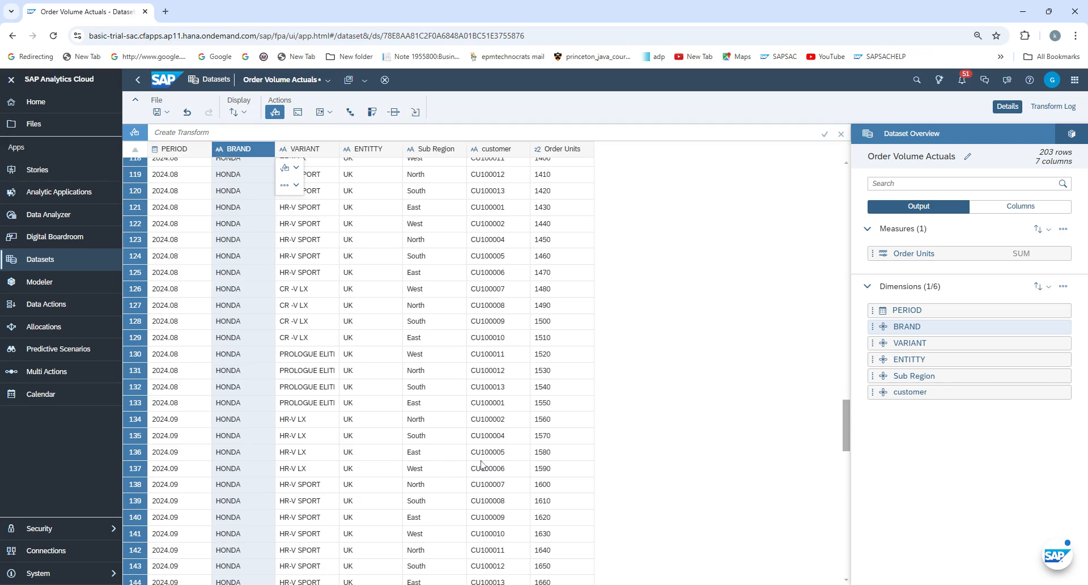
scroll(475, 280, up, 3)
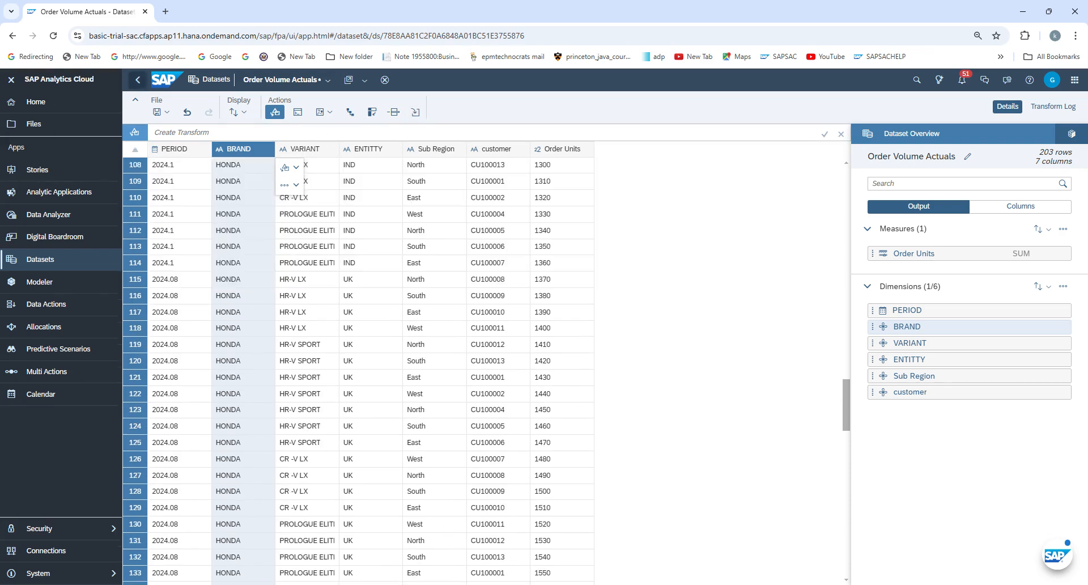
click(137, 79)
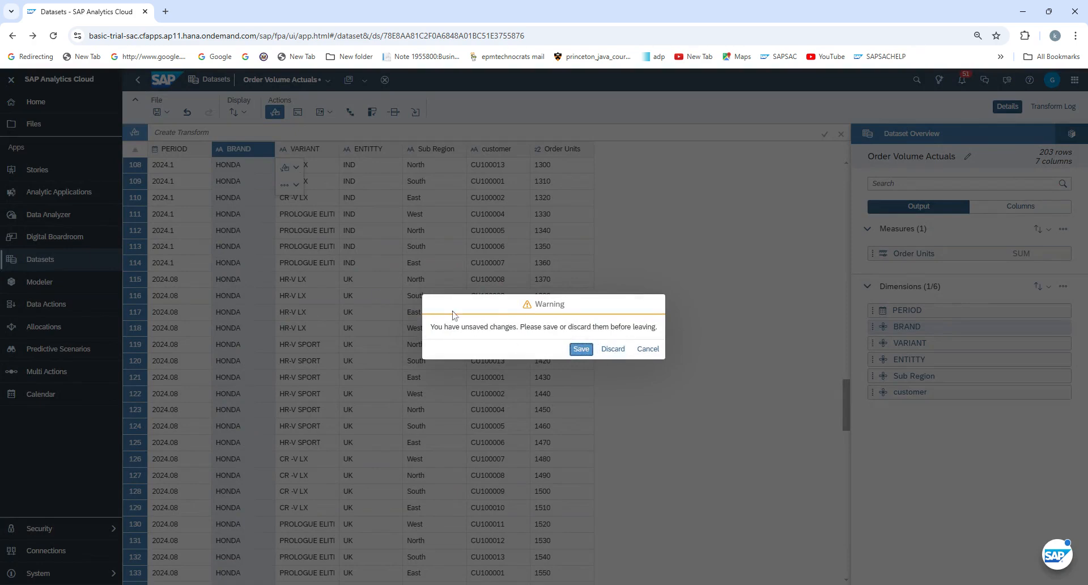
click(580, 349)
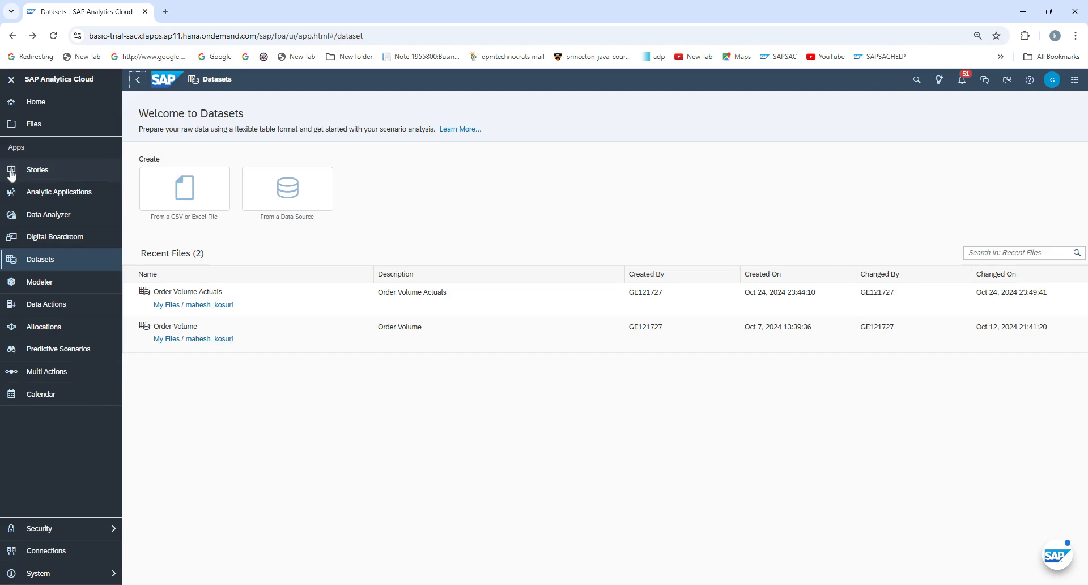
- Create a new canvas story in the Optimized Design Experience
click(33, 175)
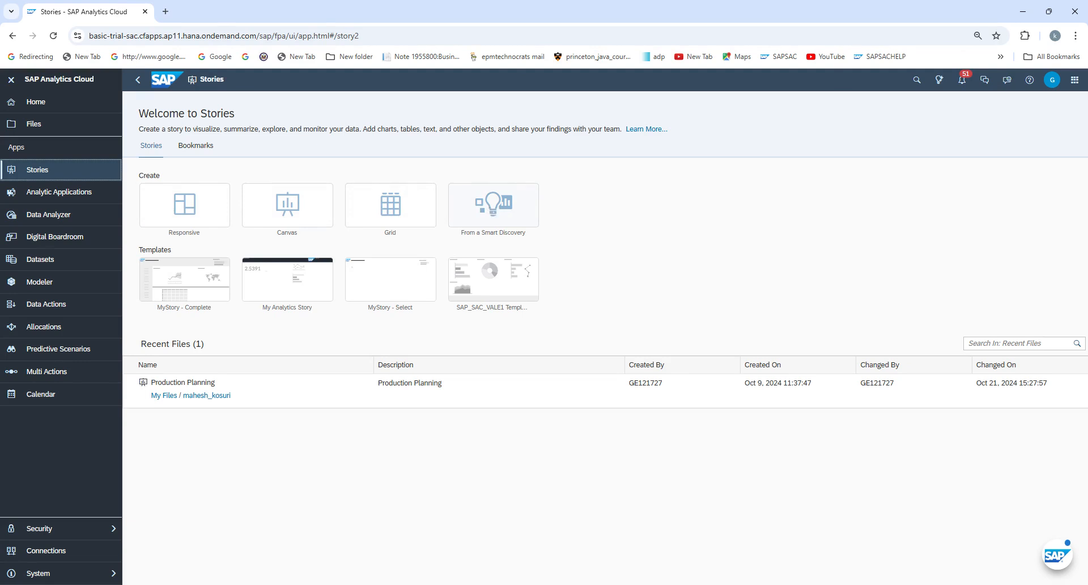
click(289, 207)
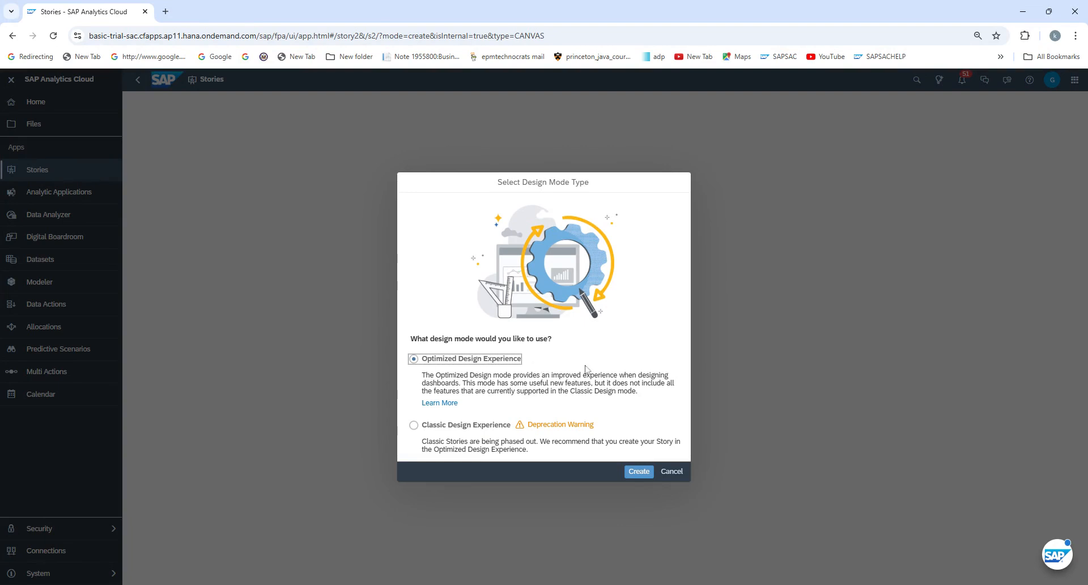
click(639, 473)
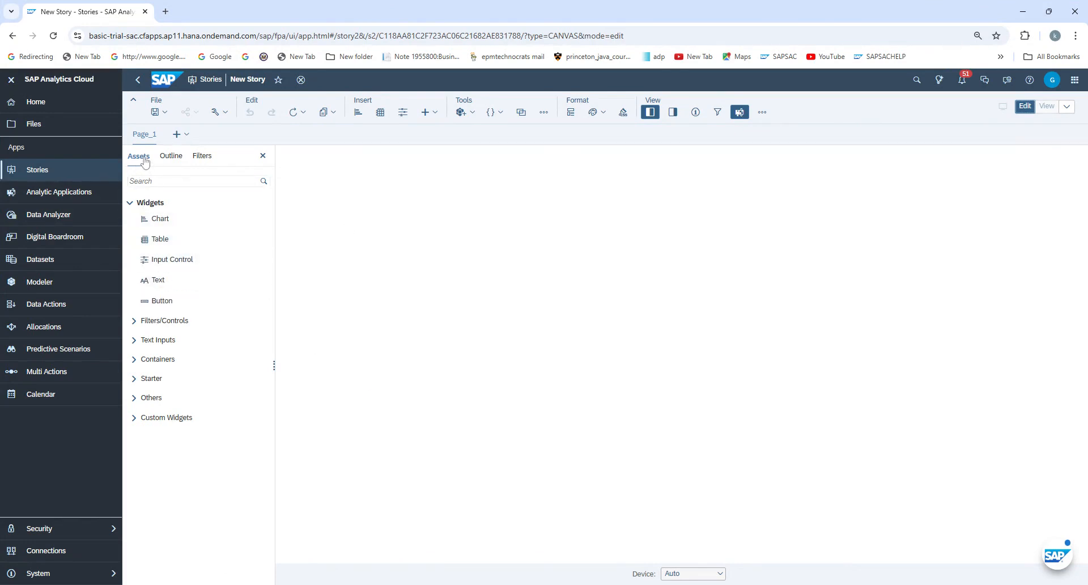
- Review the new story's outline and its filters, and return to the available assets
click(169, 158)
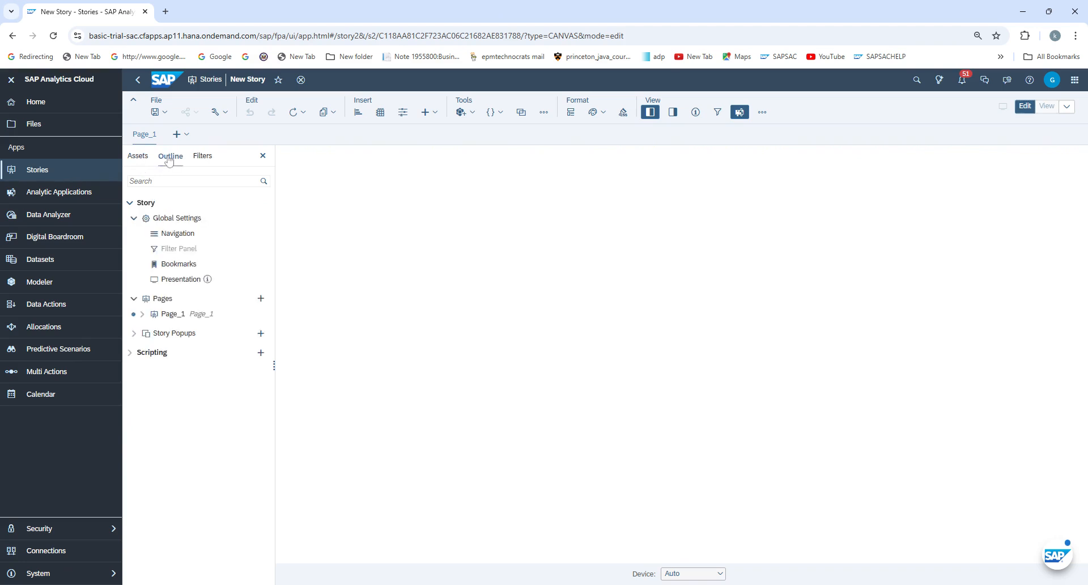
click(204, 161)
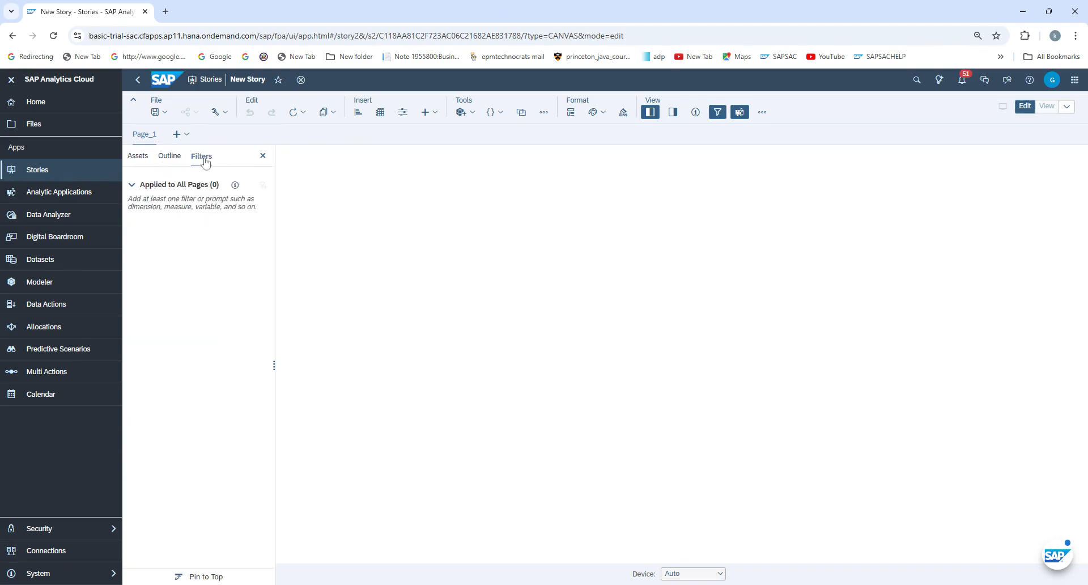
click(139, 161)
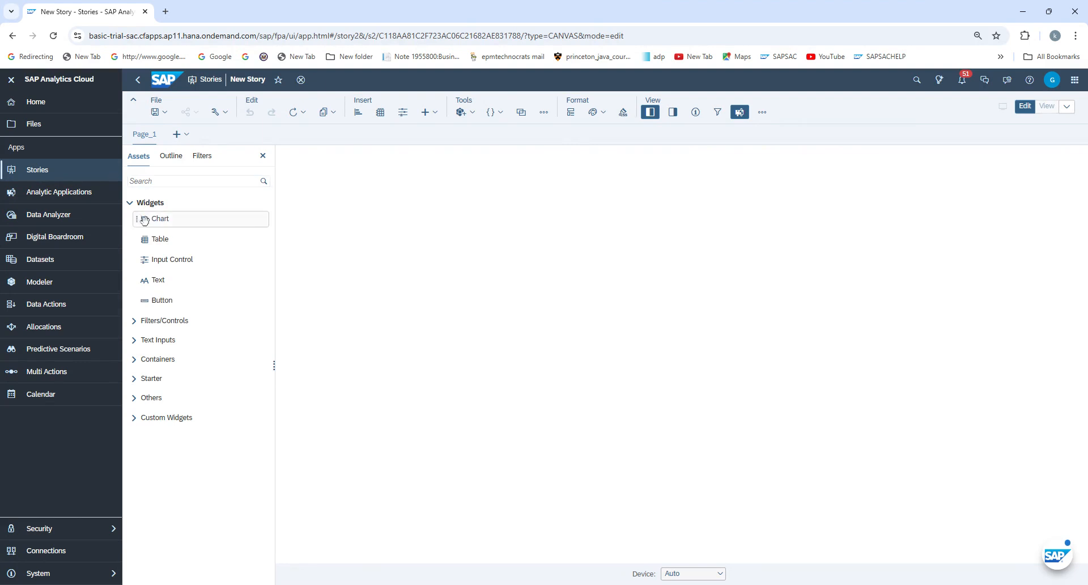
- Expand the Filters/Controls, Text Inputs, Containers and Starter widget groups to examine the widgets they offer
click(135, 322)
click(134, 499)
scroll(137, 513, down, 1)
click(136, 520)
scroll(193, 442, down, 3)
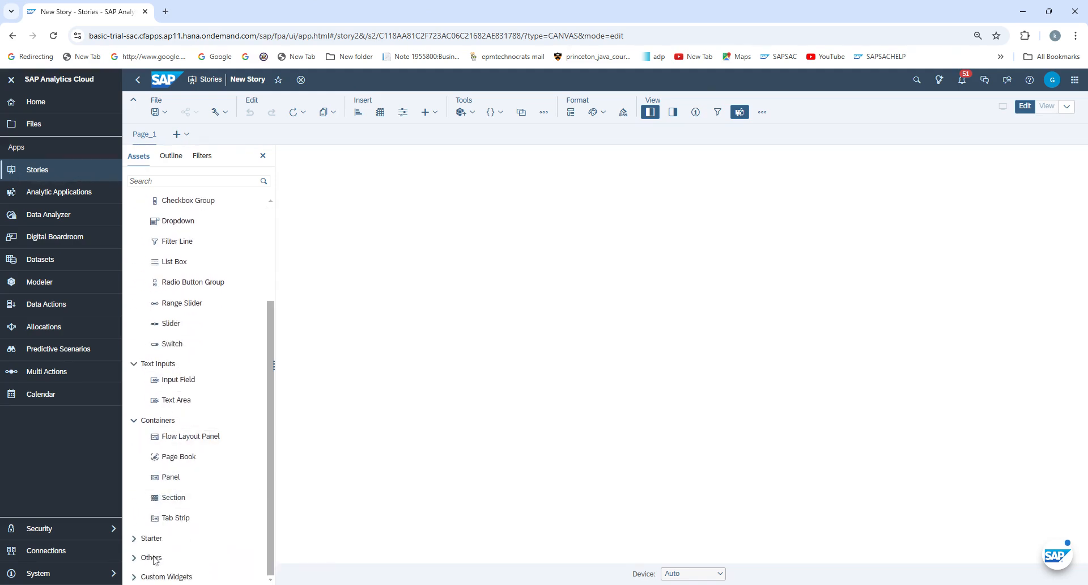
click(144, 537)
scroll(168, 462, down, 2)
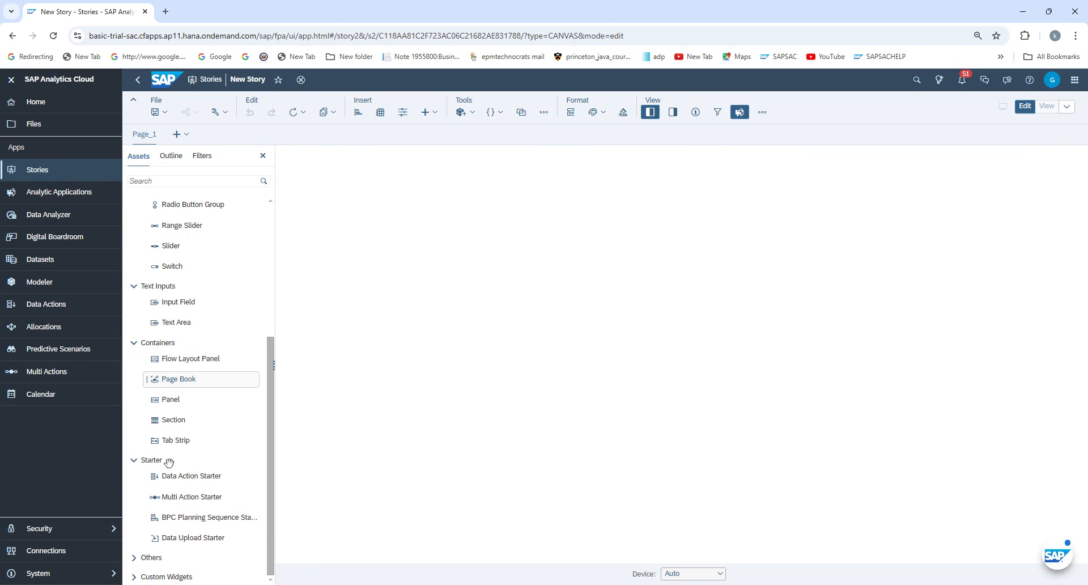
- Expand the Others and Custom Widgets groups and review the additional widget types that can be inserted into the story
click(135, 557)
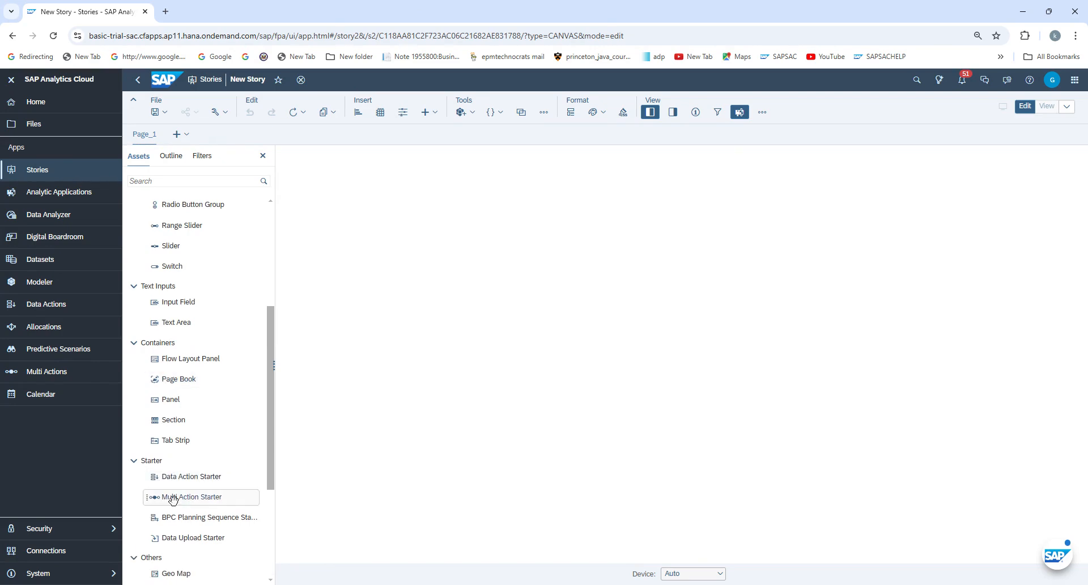
scroll(173, 499, down, 5)
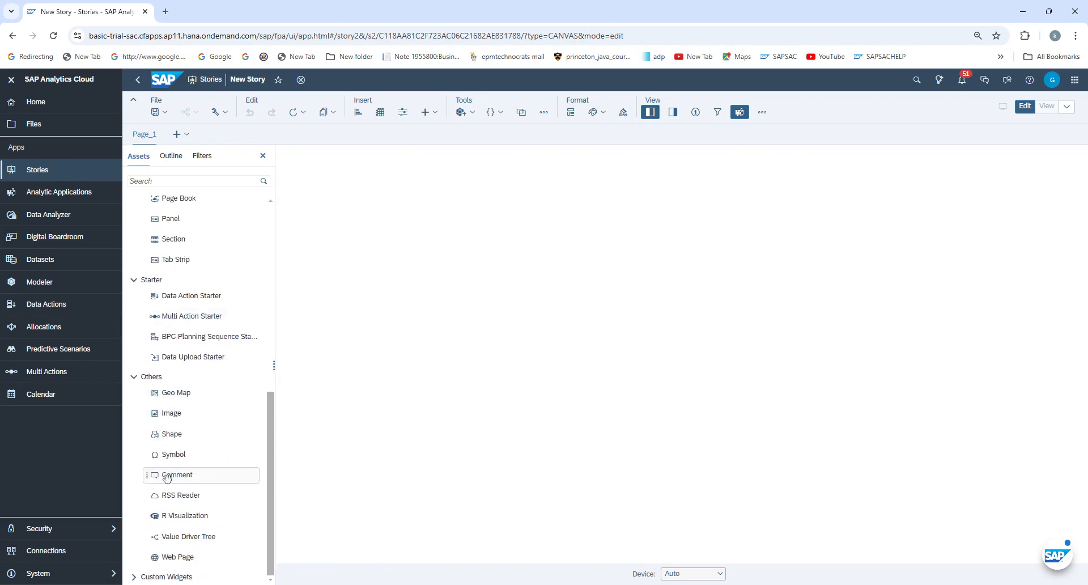
click(135, 577)
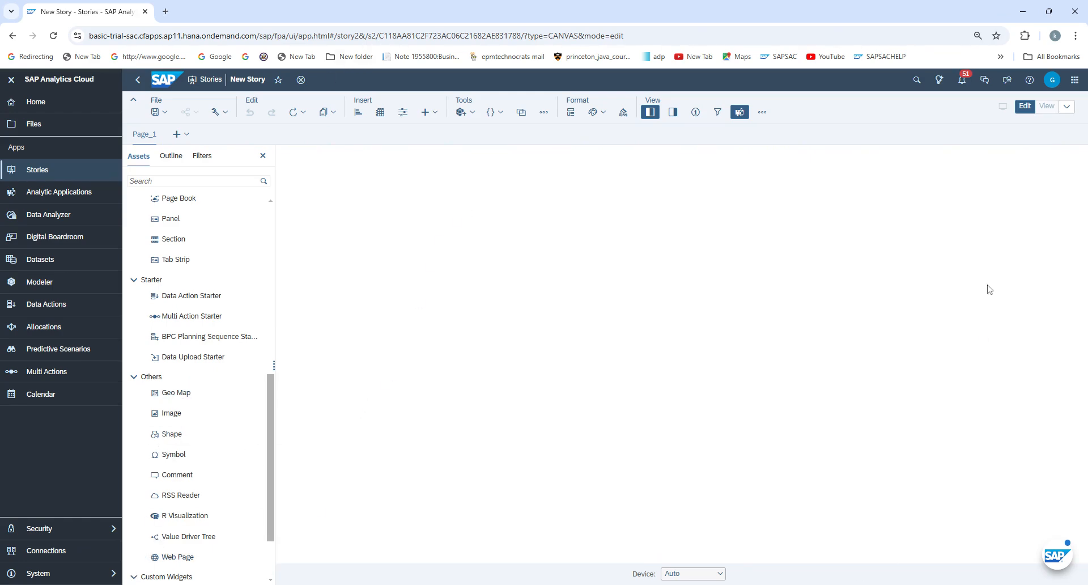
scroll(238, 292, up, 10)
scroll(231, 287, up, 1)
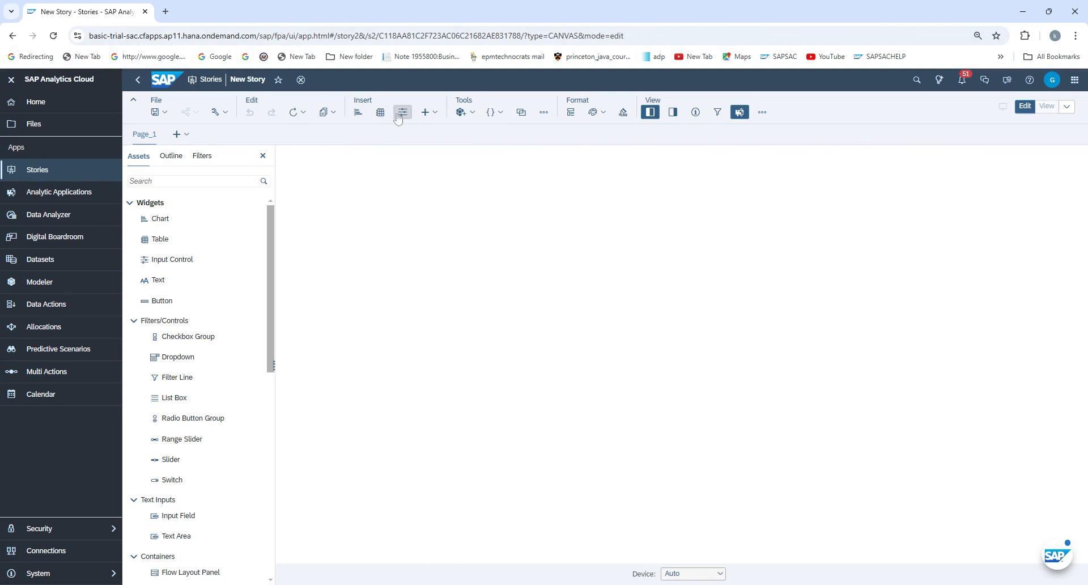
click(437, 113)
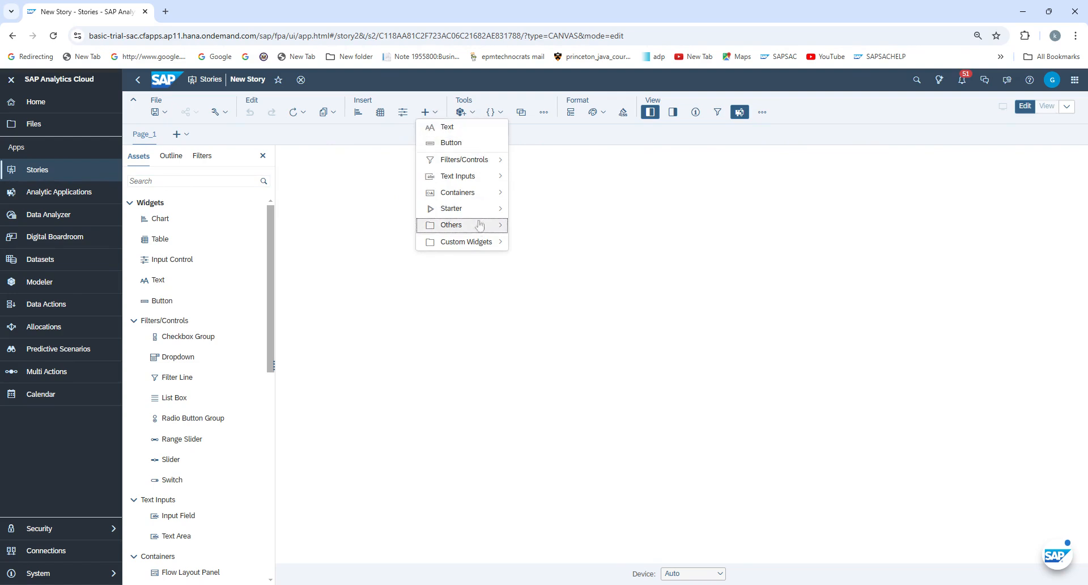
click(744, 253)
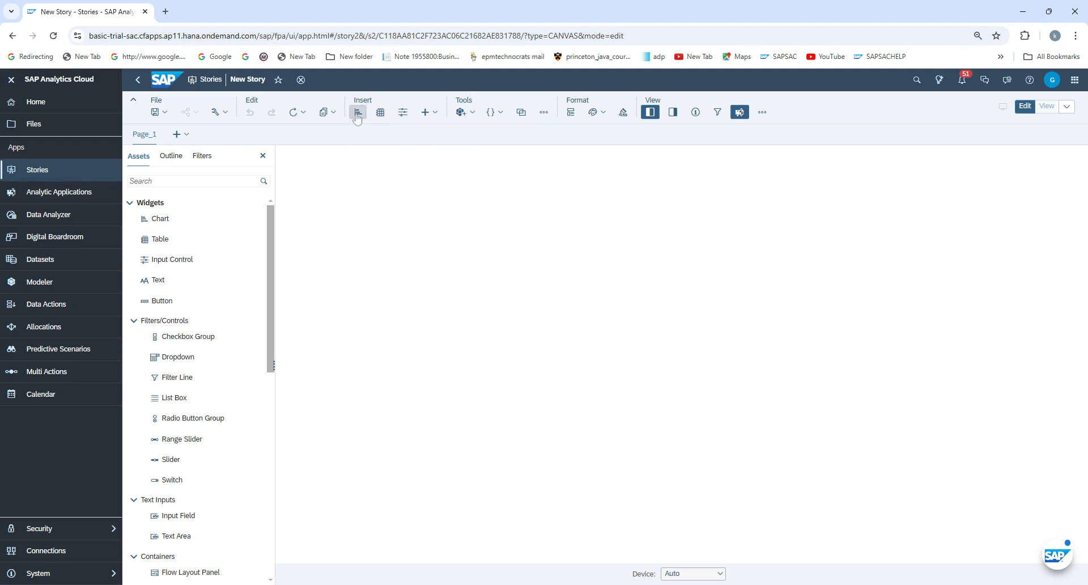
- Review the styling options for Page_1 and the Builder view, and close the design panel
click(673, 112)
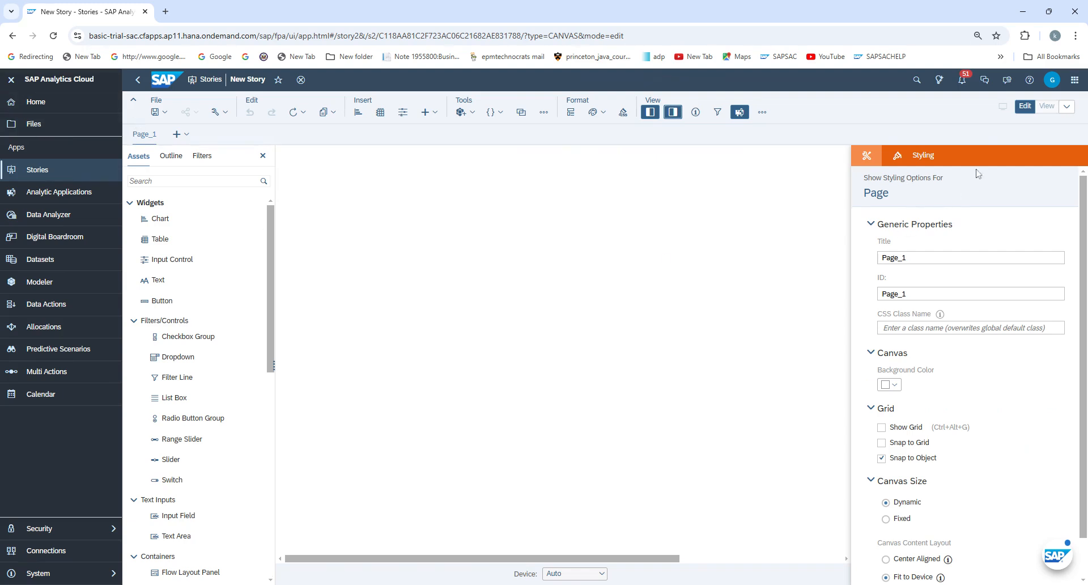
click(870, 158)
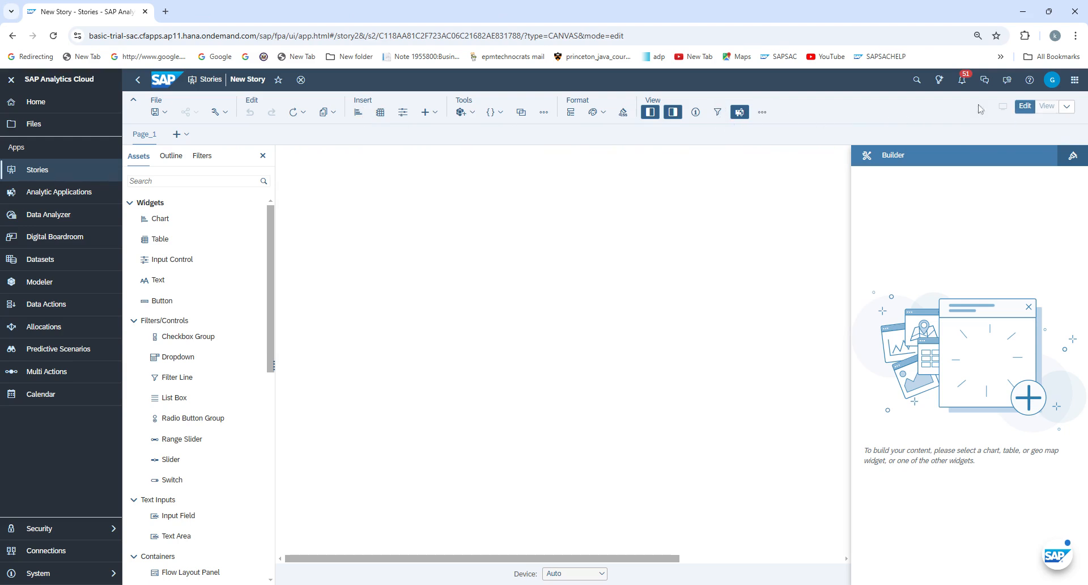
click(673, 112)
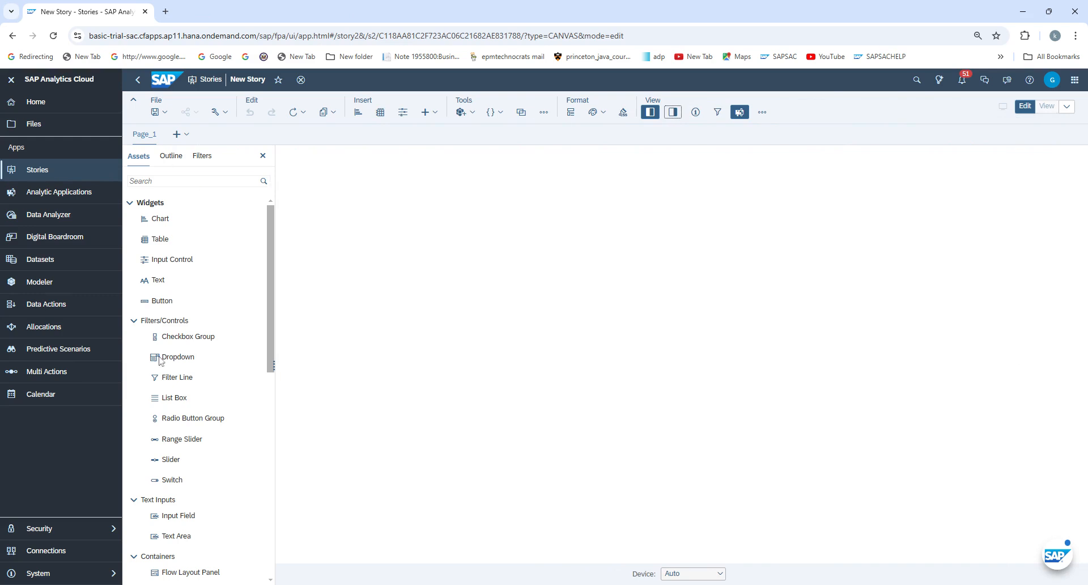
- Hide and redisplay the assets and design panels, and close both to leave the canvas clear
click(261, 156)
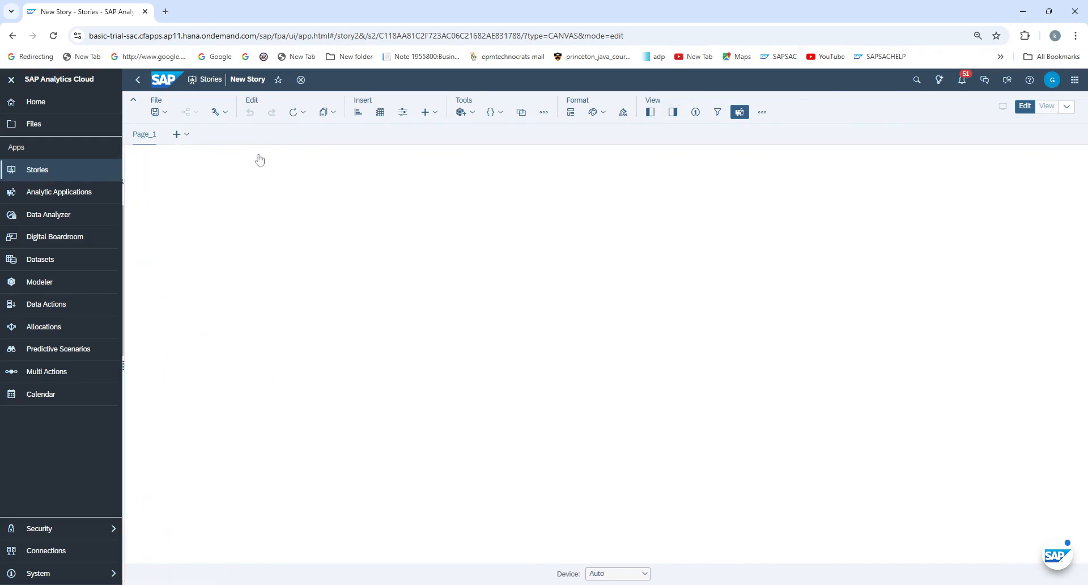
click(650, 111)
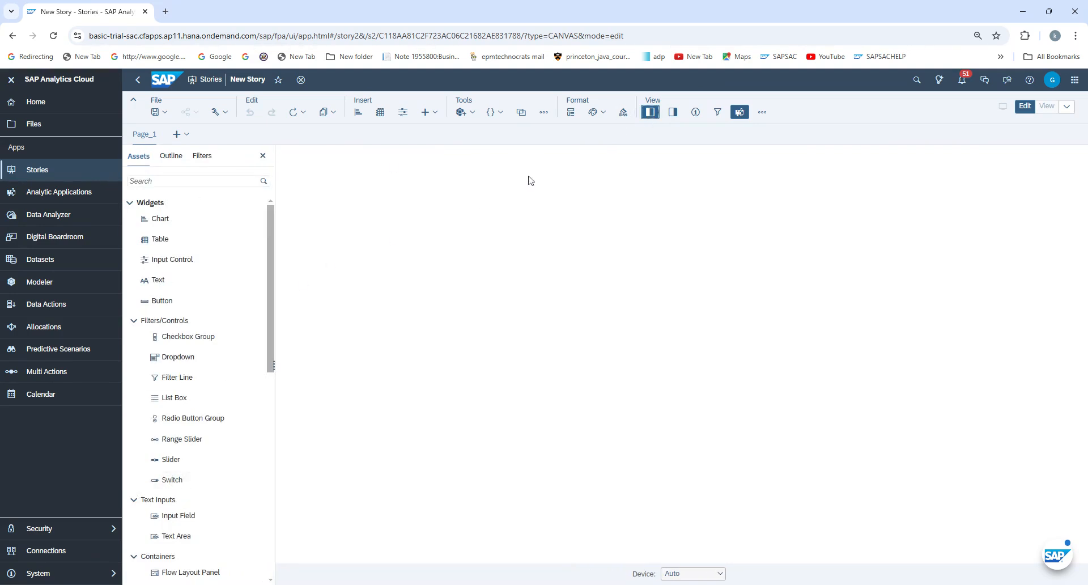
click(673, 112)
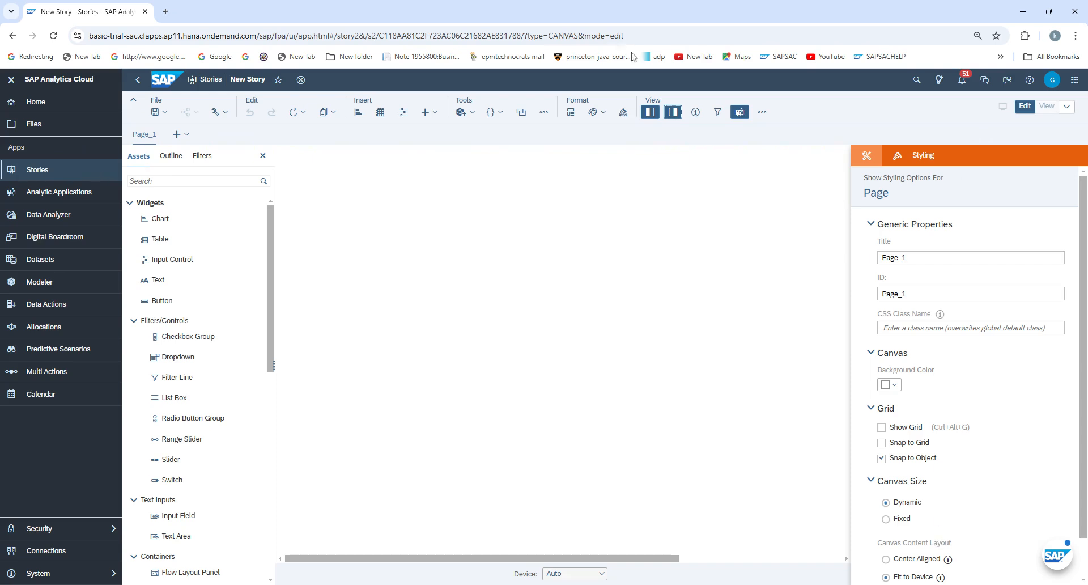
click(672, 112)
click(651, 112)
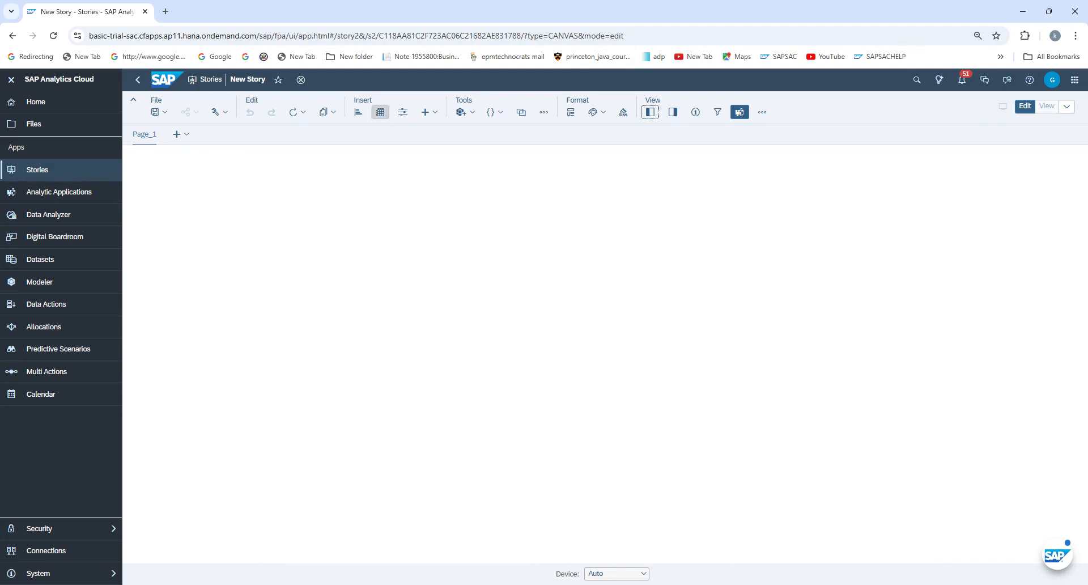
- Insert a table based on the existing Order Volume Actuals dataset from the personal folder in My Files
click(383, 113)
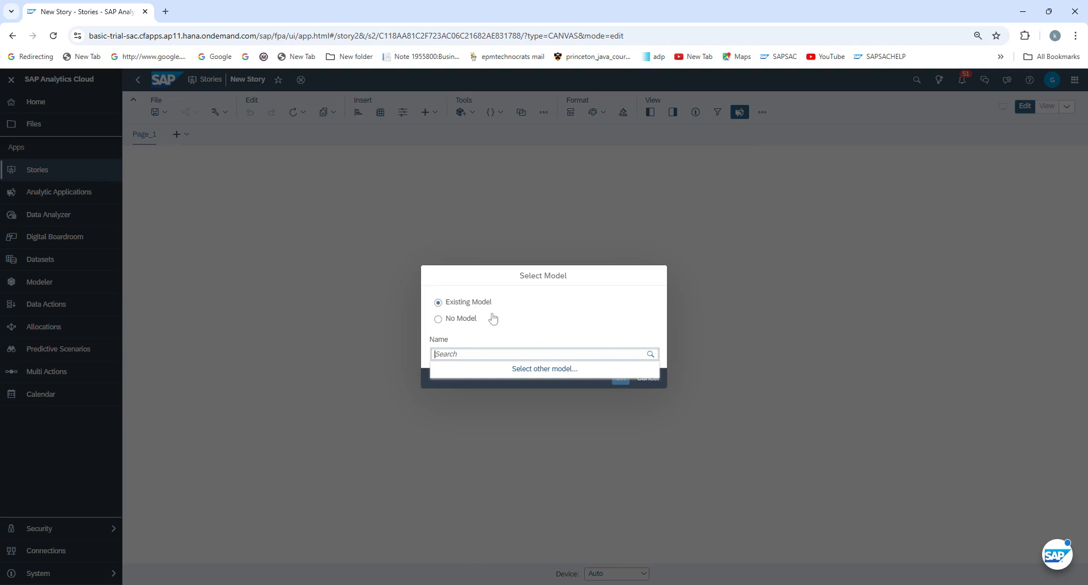
click(546, 371)
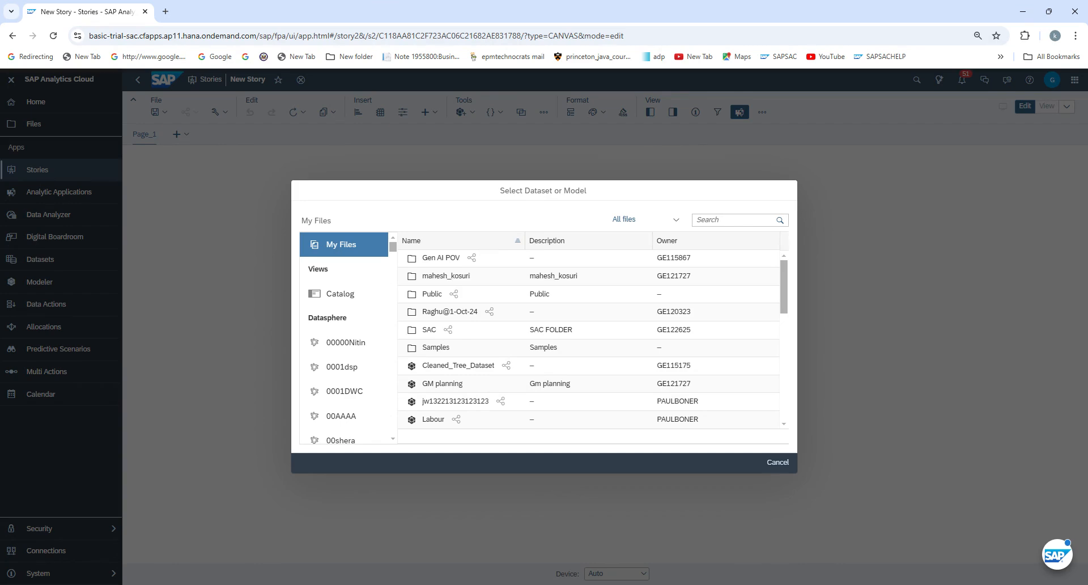
double_click(465, 276)
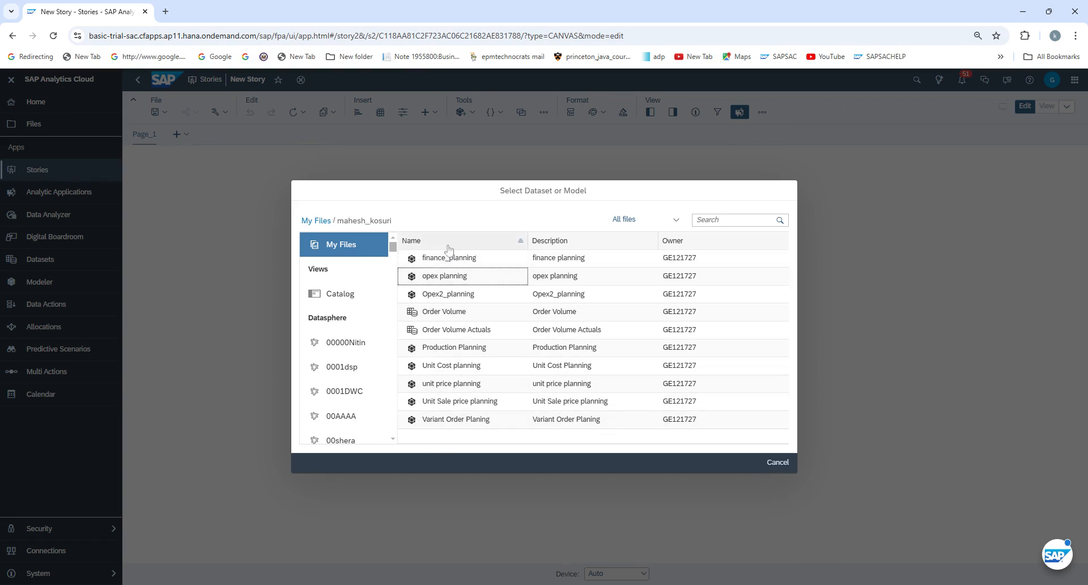
click(477, 333)
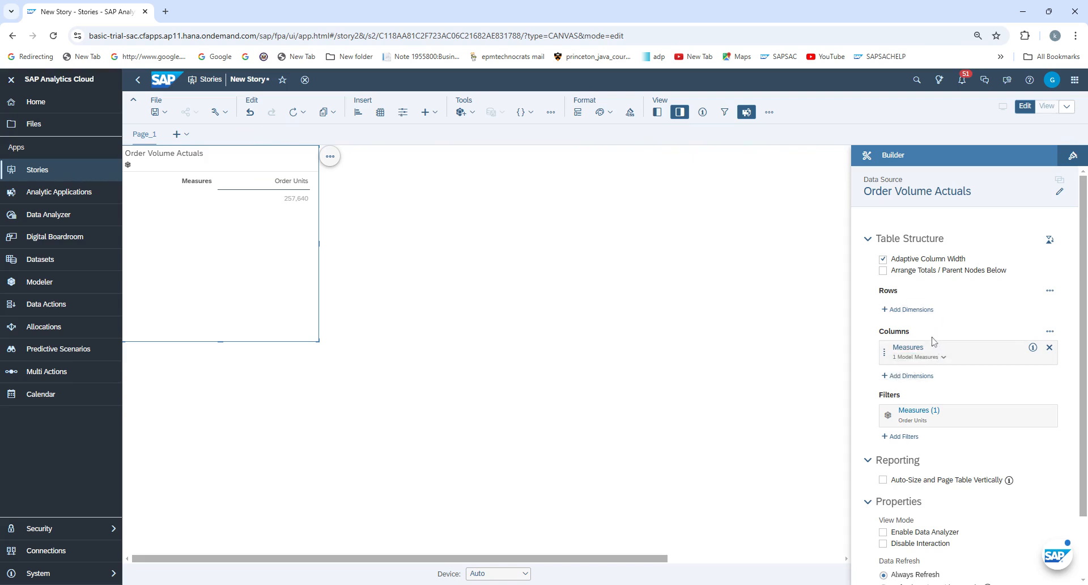
- Widen the Order Volume Actuals table to roughly two and a half times its width and move it down the canvas
mouse_move(298, 208)
drag(319, 244, 650, 269)
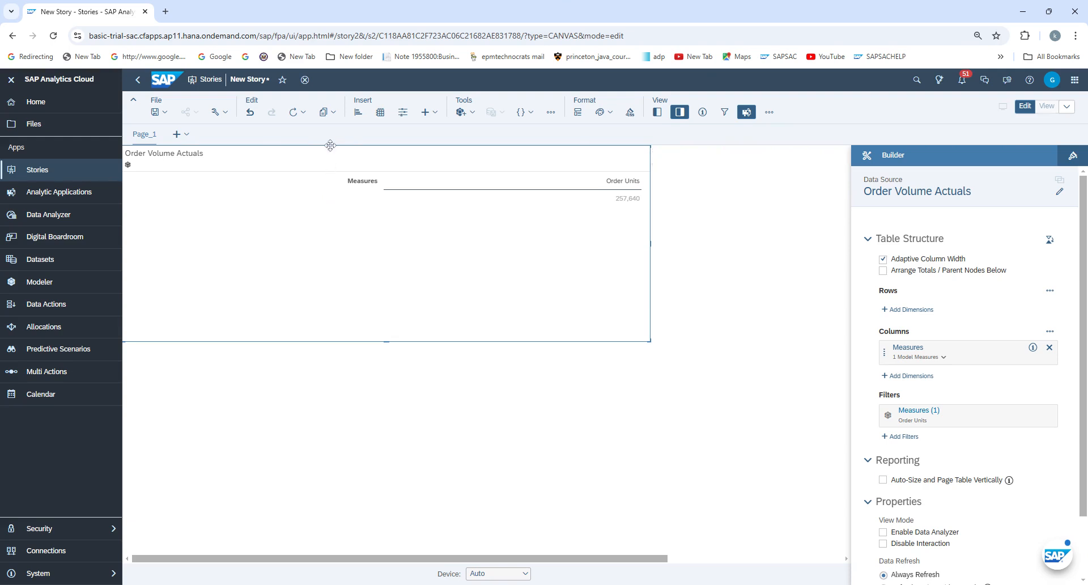
drag(330, 146, 335, 219)
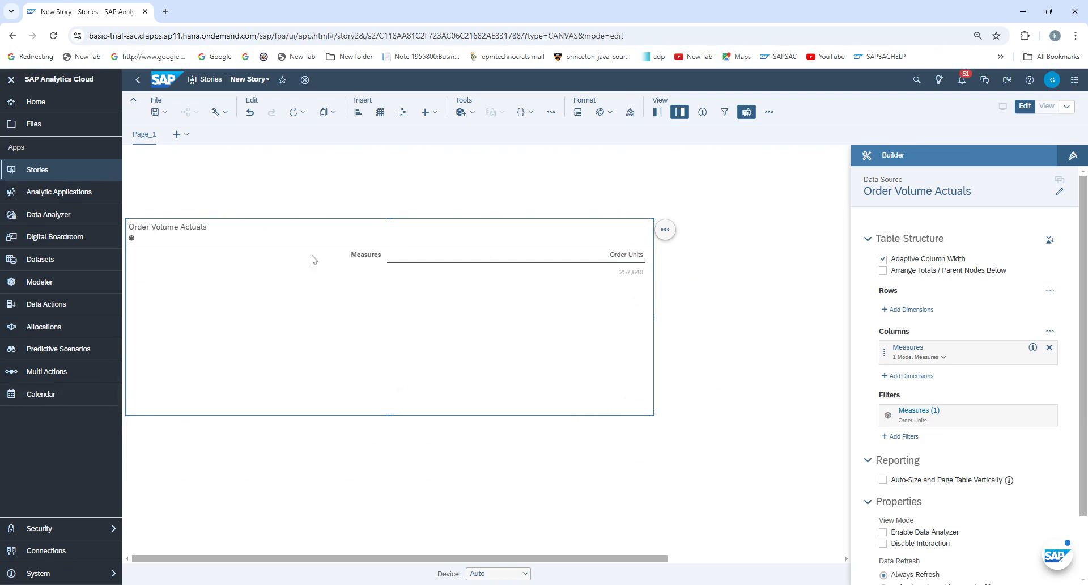
- Disable mouse actions on the Order Volume Actuals table, reselect it and open the choice of dimensions for its rows
click(667, 231)
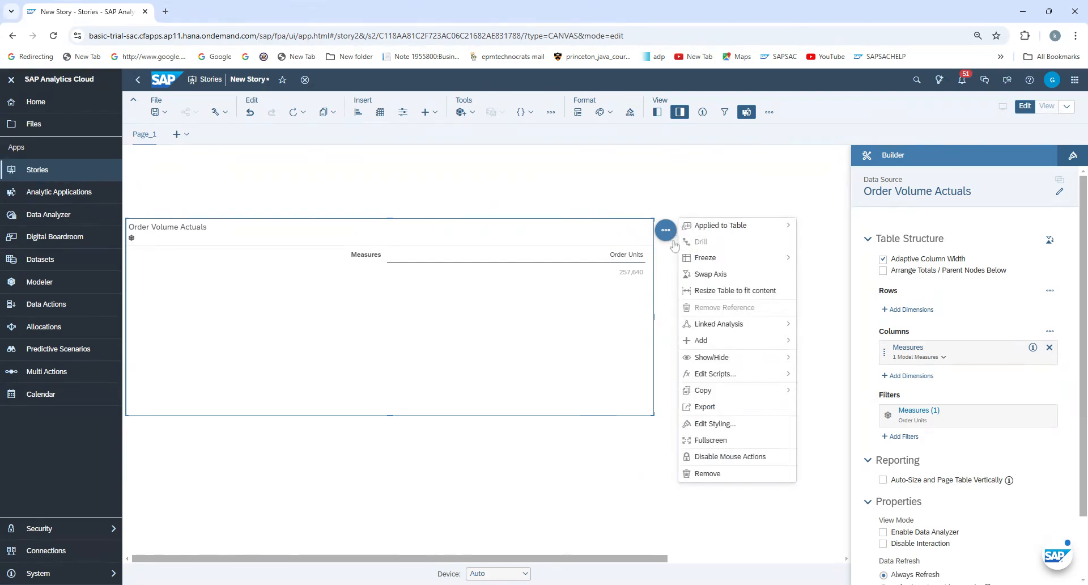
mouse_move(738, 264)
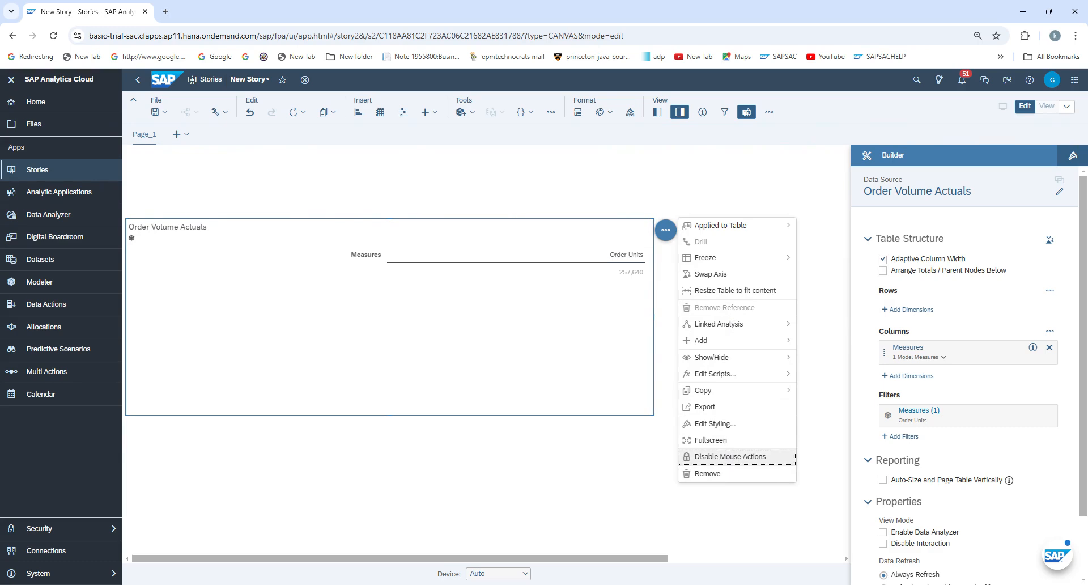
click(733, 457)
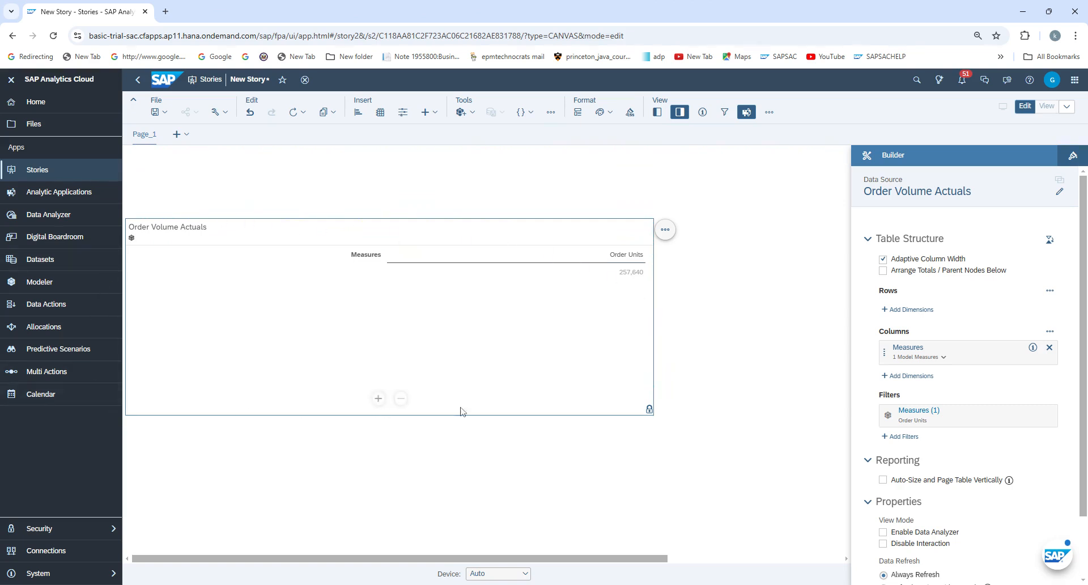
click(537, 170)
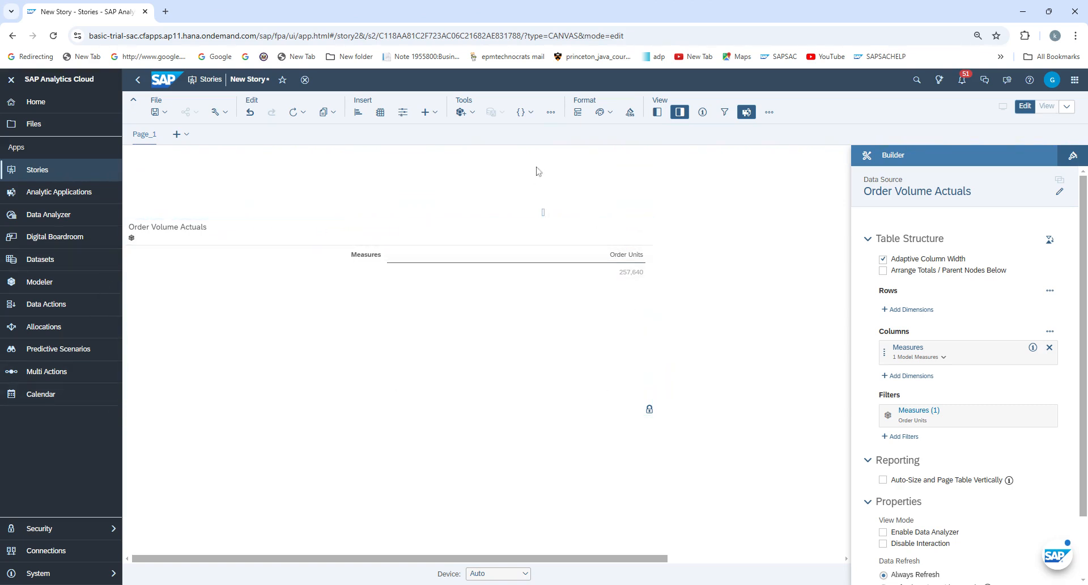
click(447, 233)
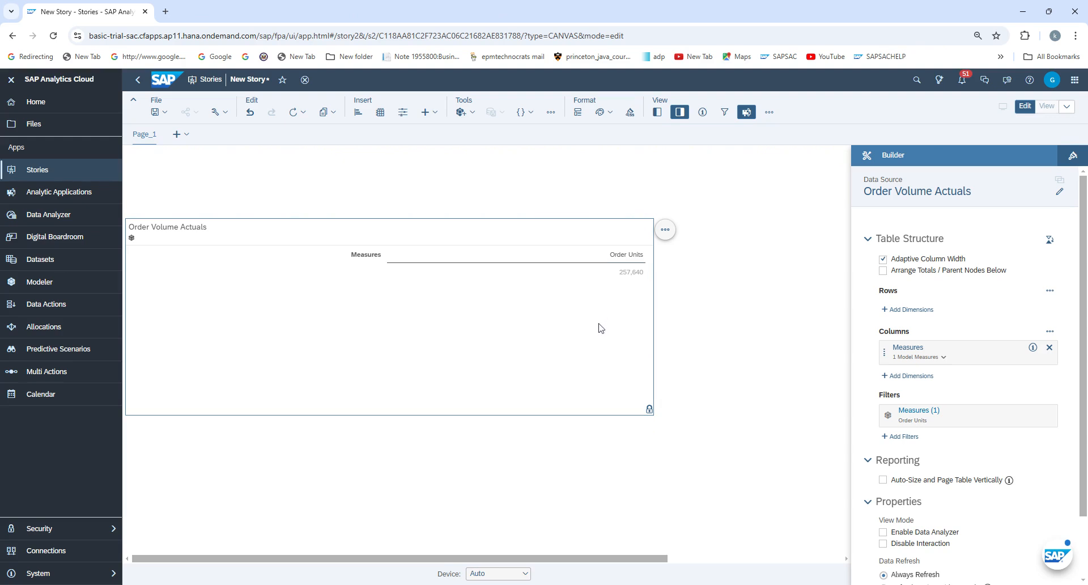
click(912, 309)
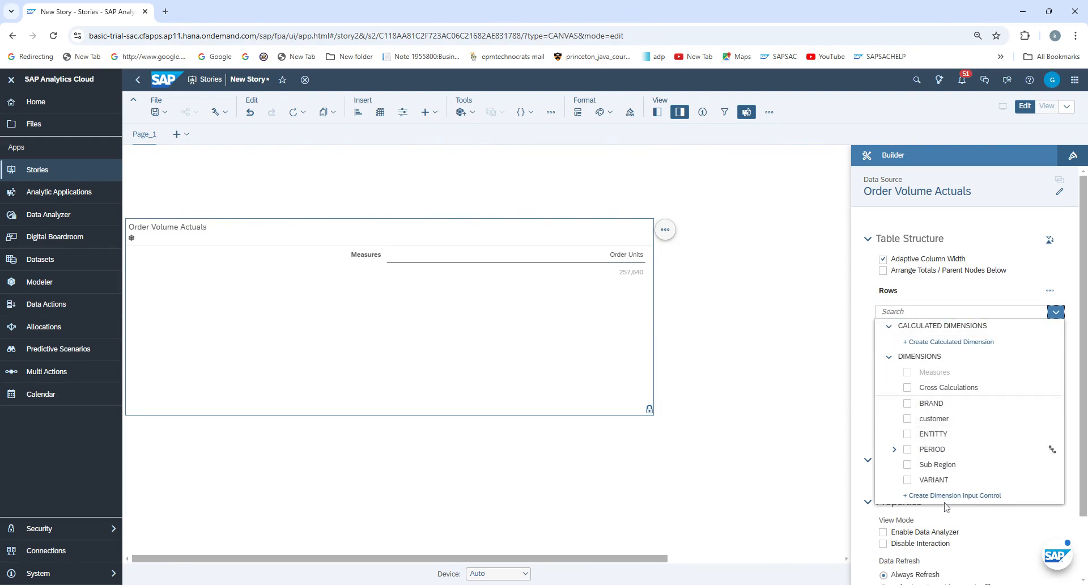
click(908, 480)
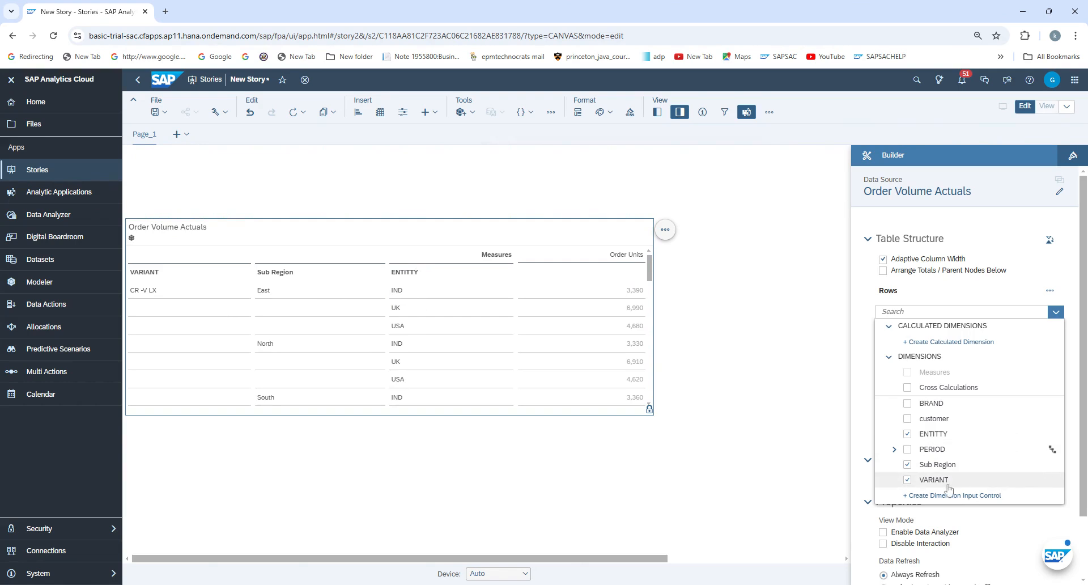
click(906, 481)
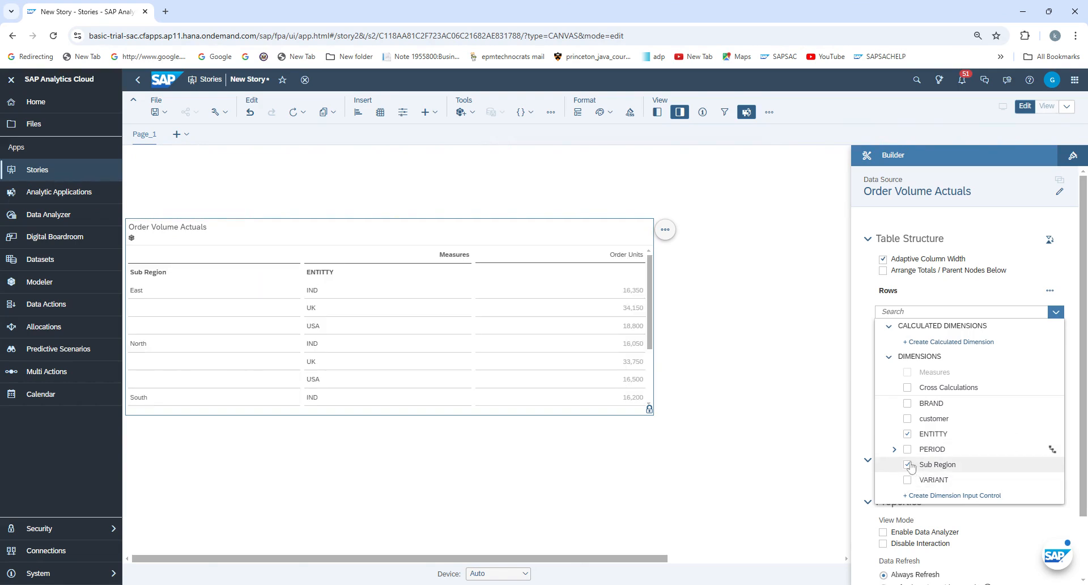
click(909, 464)
click(908, 434)
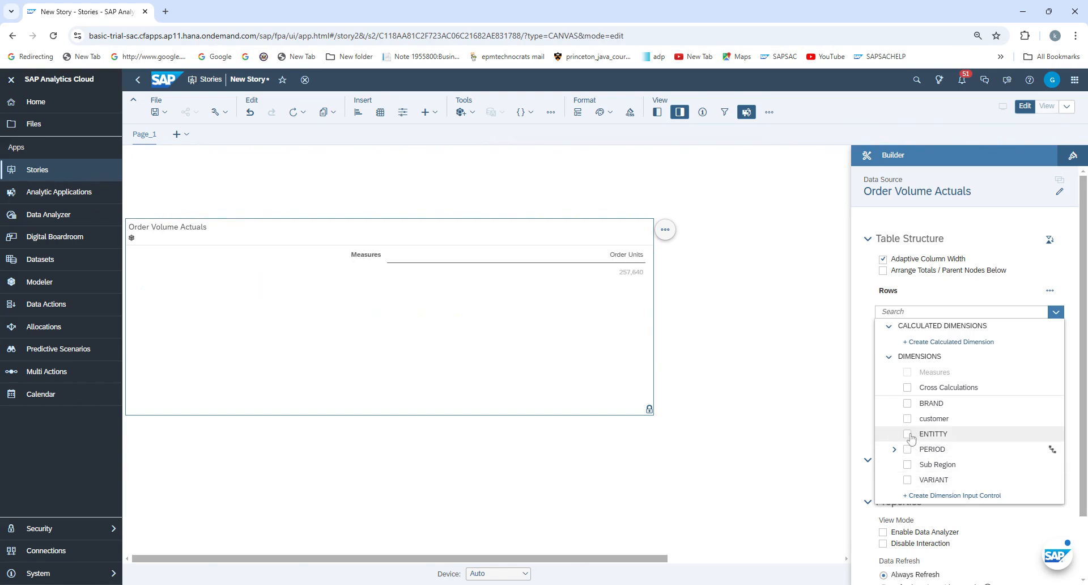
- Add ENTITTY, Sub Region, VARIANT, PERIOD and customer, in that order, as row dimensions of the table
click(907, 434)
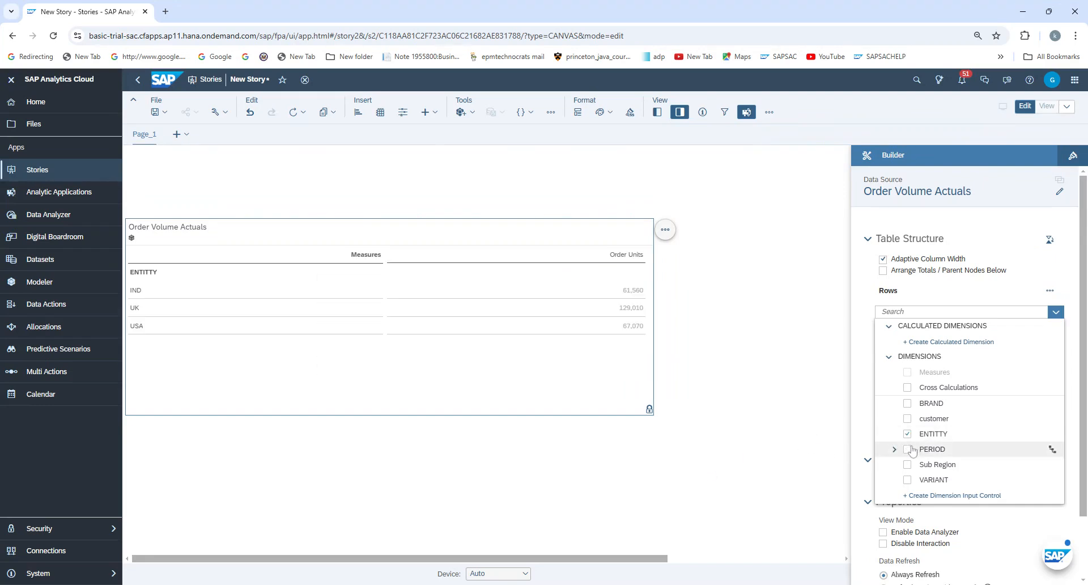
click(908, 466)
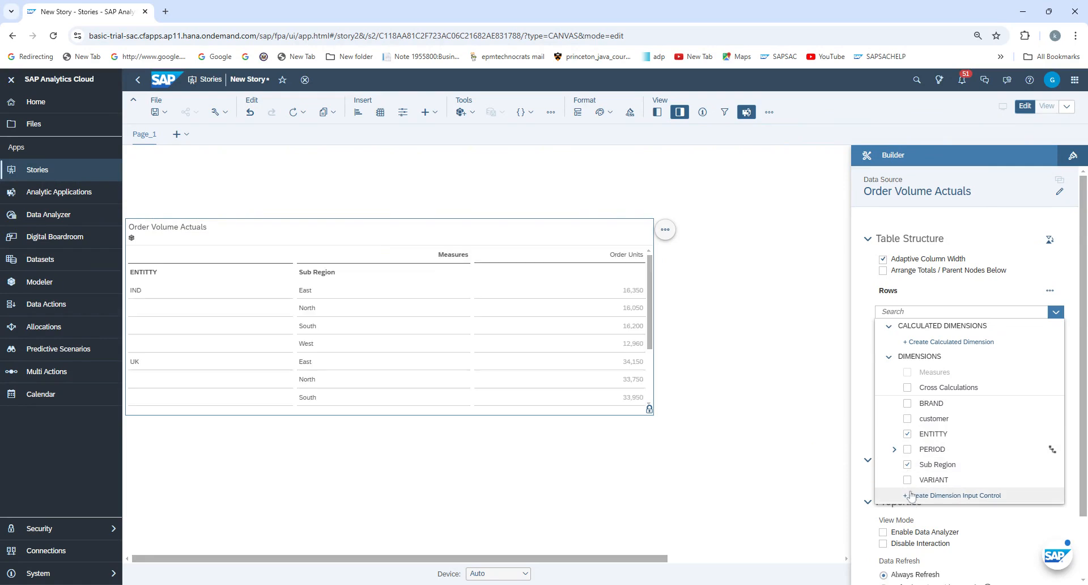
click(908, 481)
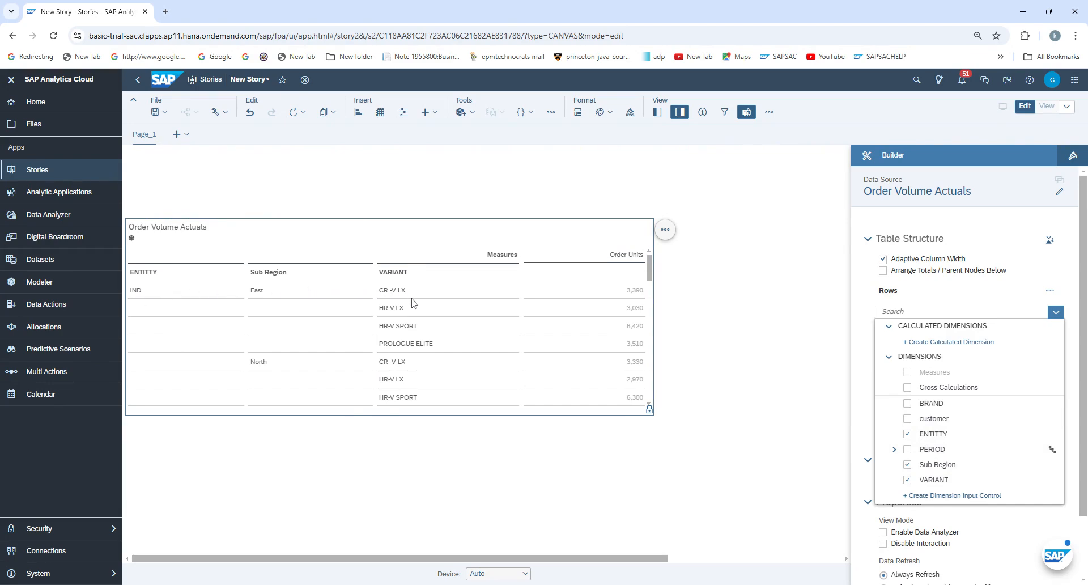
click(908, 450)
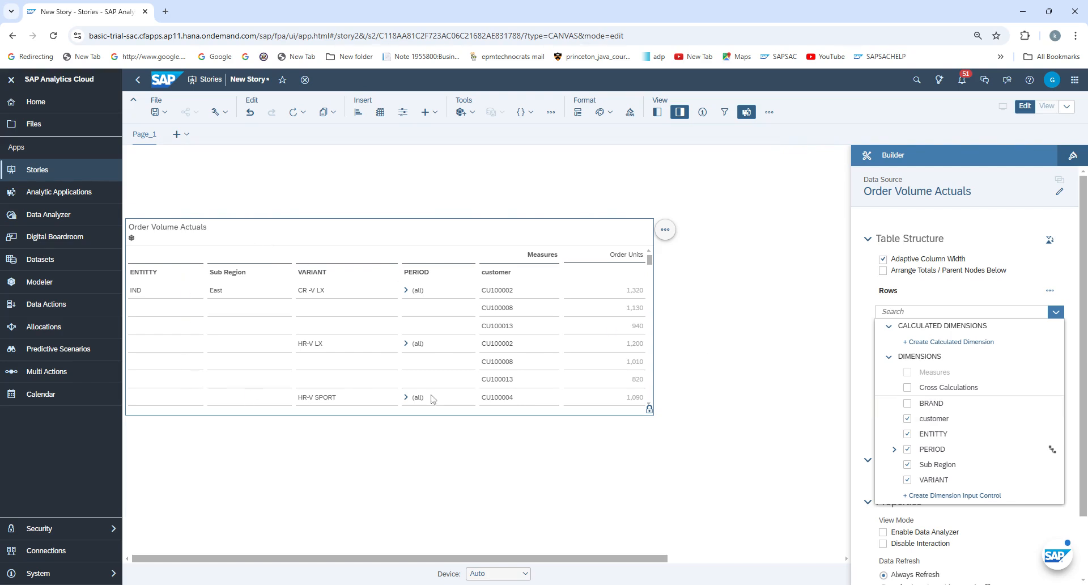
click(650, 264)
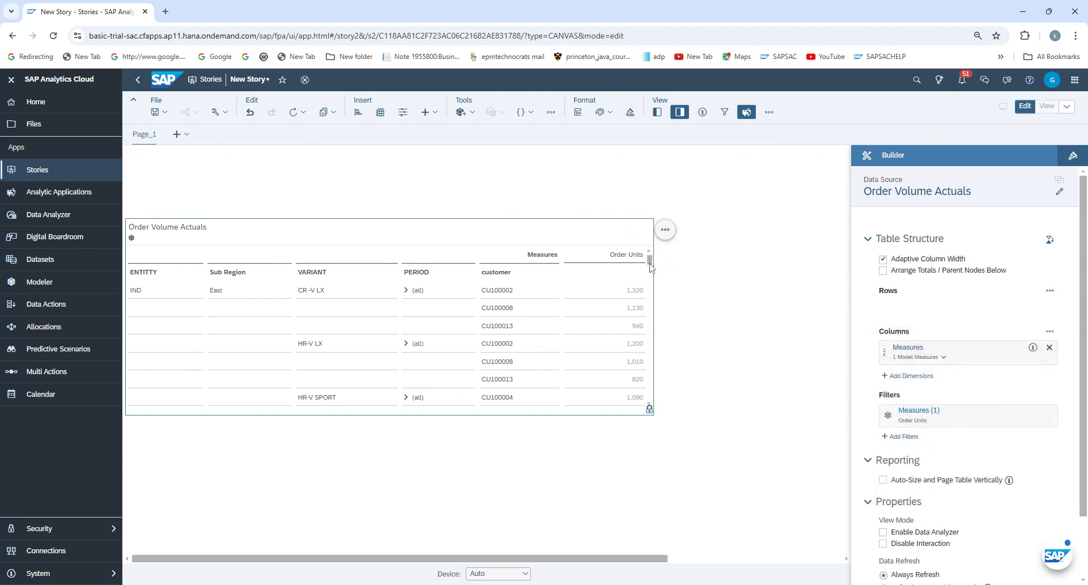
- Expand the PERIOD hierarchy of the first variant, CR -V LX, through 2024 to its quarters
mouse_move(650, 261)
mouse_down()
mouse_move(638, 409)
mouse_move(651, 260)
mouse_up()
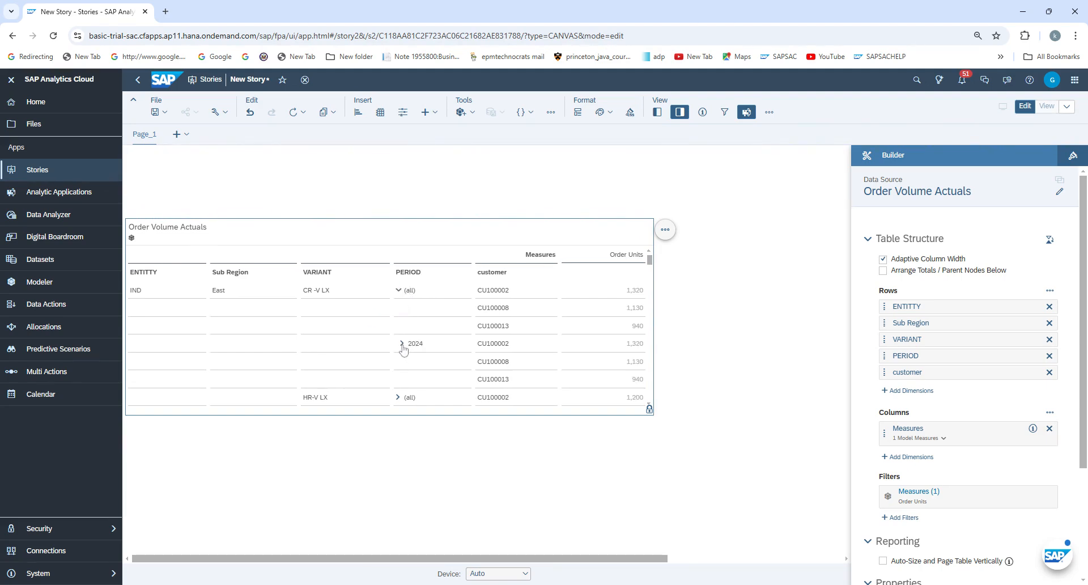
click(402, 345)
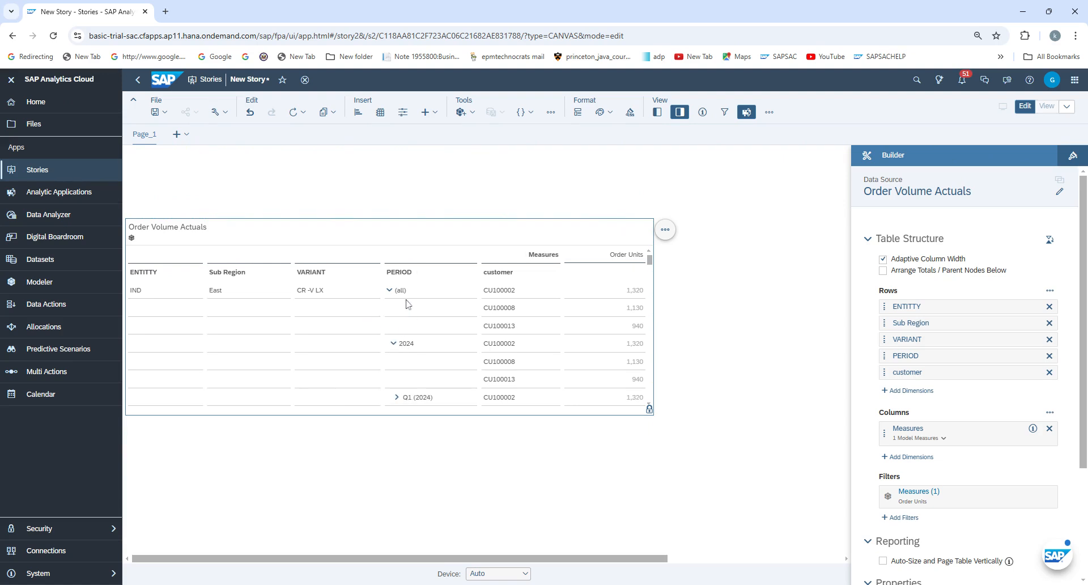
- Collapse the PERIOD hierarchy of the first variant, CR -V LX, back to its (all) node
mouse_move(416, 404)
scroll(509, 352, down, 5)
scroll(509, 353, up, 5)
click(389, 290)
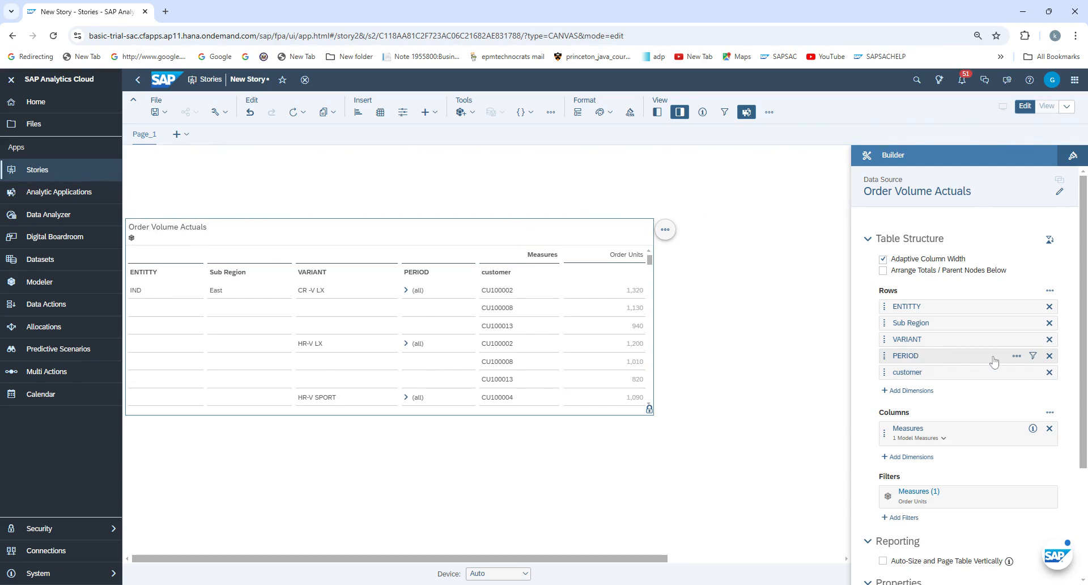
- Keep the Year, Quarter, Month hierarchy for the table's PERIOD rows and show only its leaves in the widget
click(1016, 356)
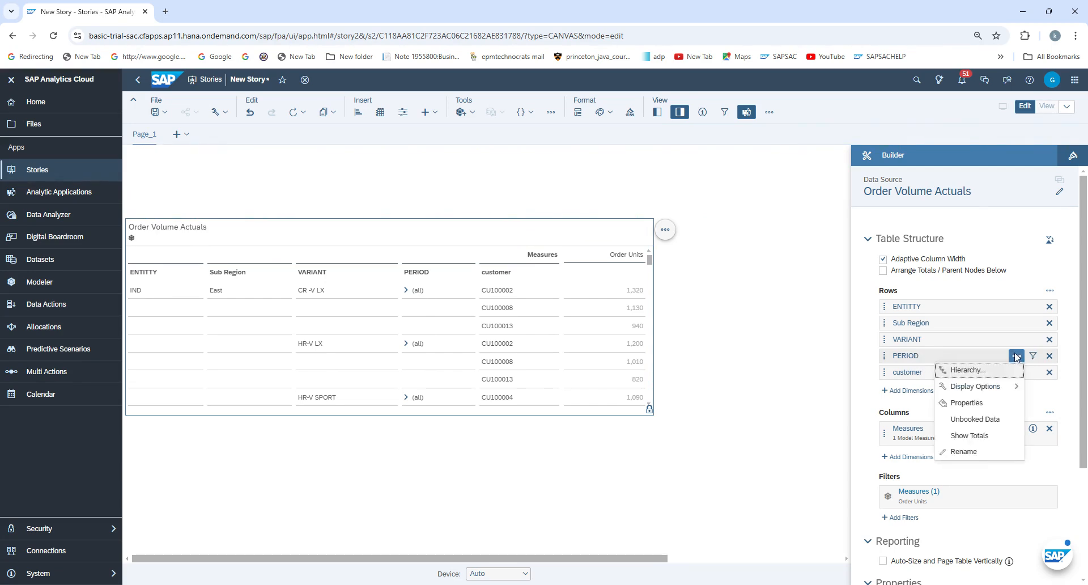
click(969, 370)
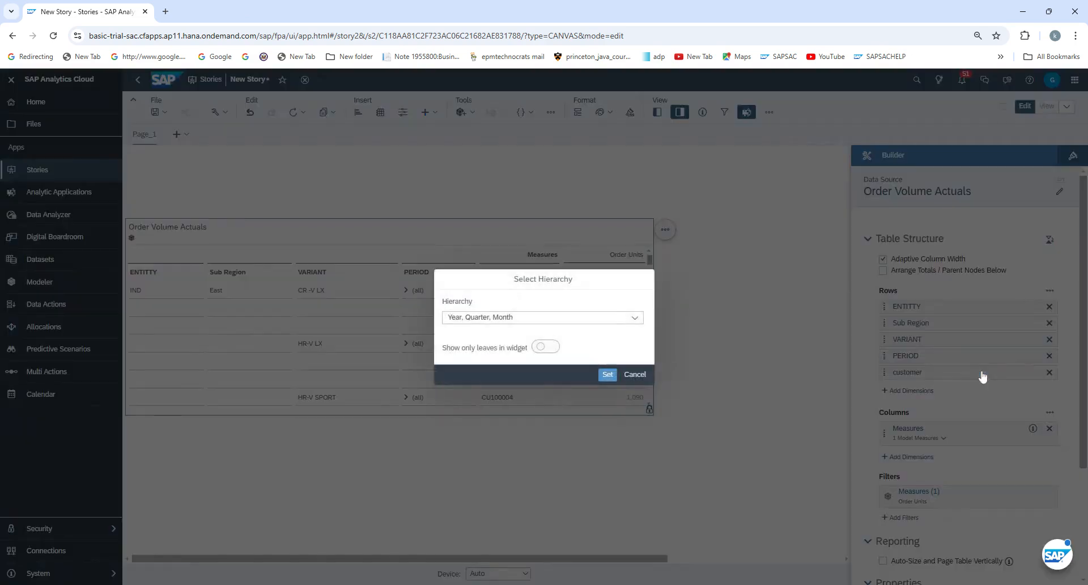
click(635, 317)
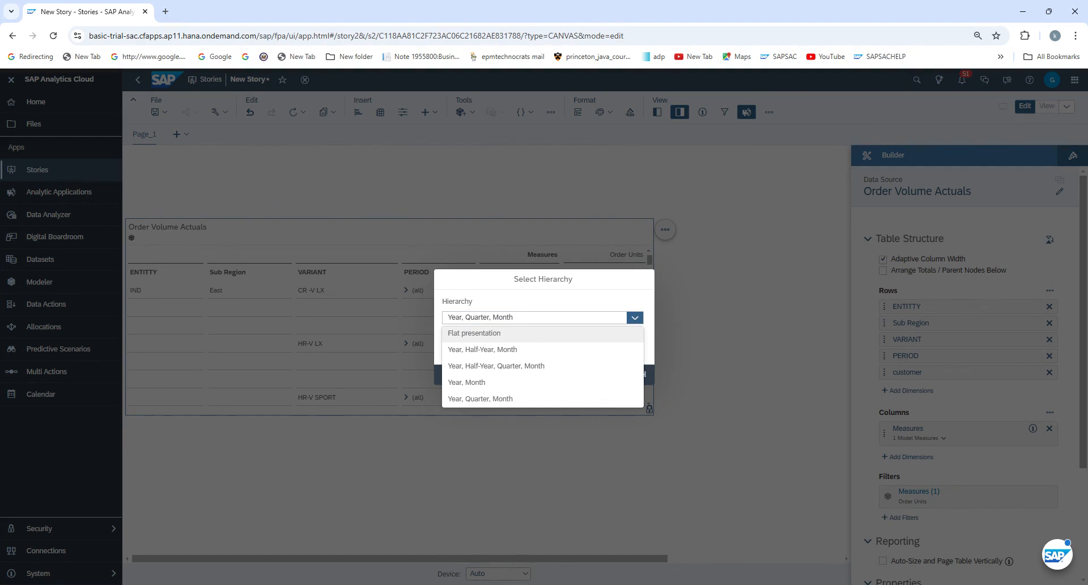
click(500, 290)
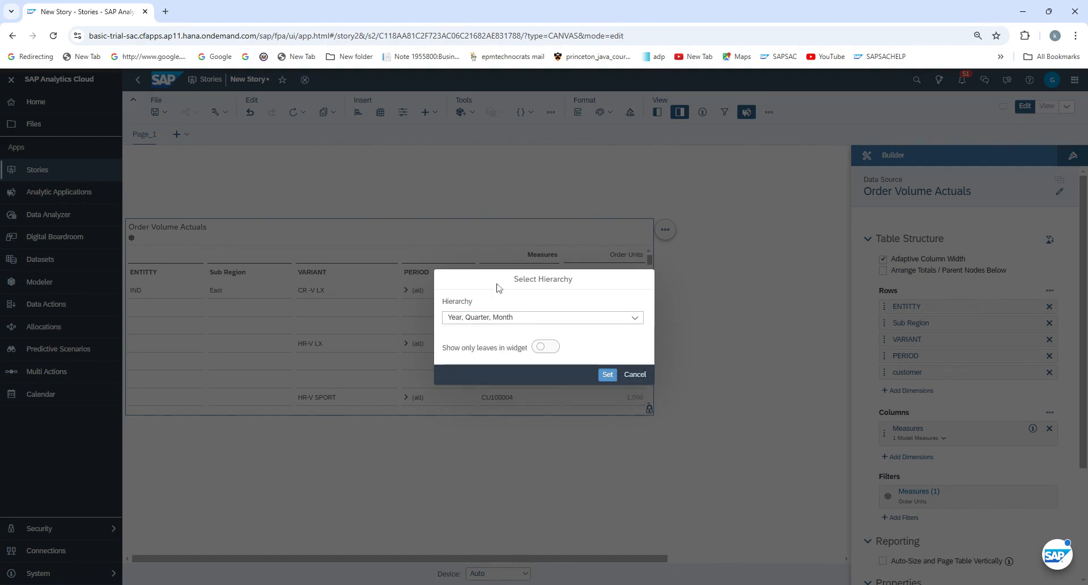
click(560, 353)
click(608, 375)
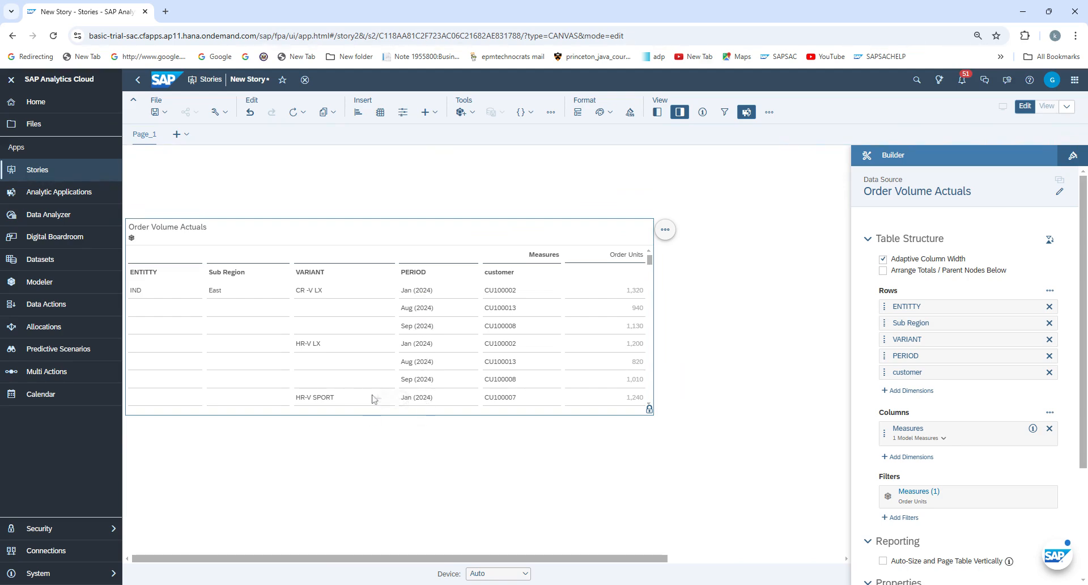
- Look through the table's monthly order units for all entities and variants, and return to the first row
scroll(439, 396, down, 5)
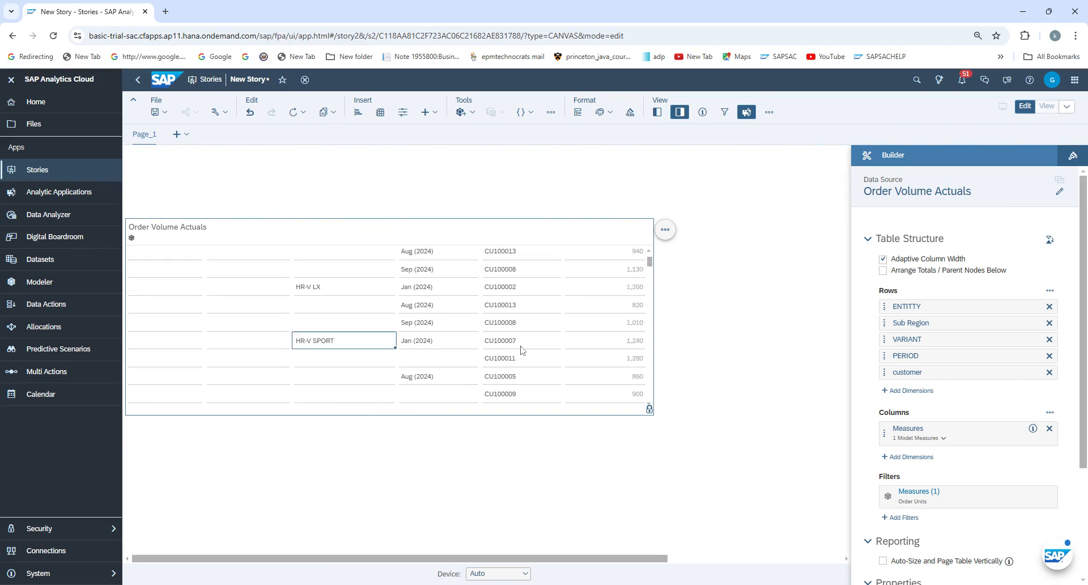
scroll(522, 349, down, 3)
scroll(499, 392, down, 10)
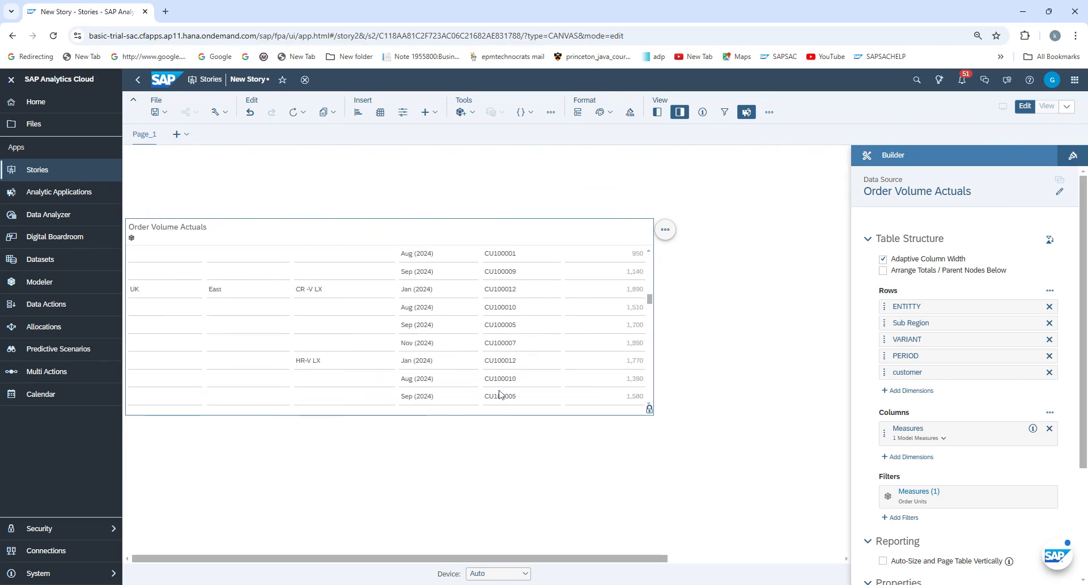
scroll(498, 392, down, 10)
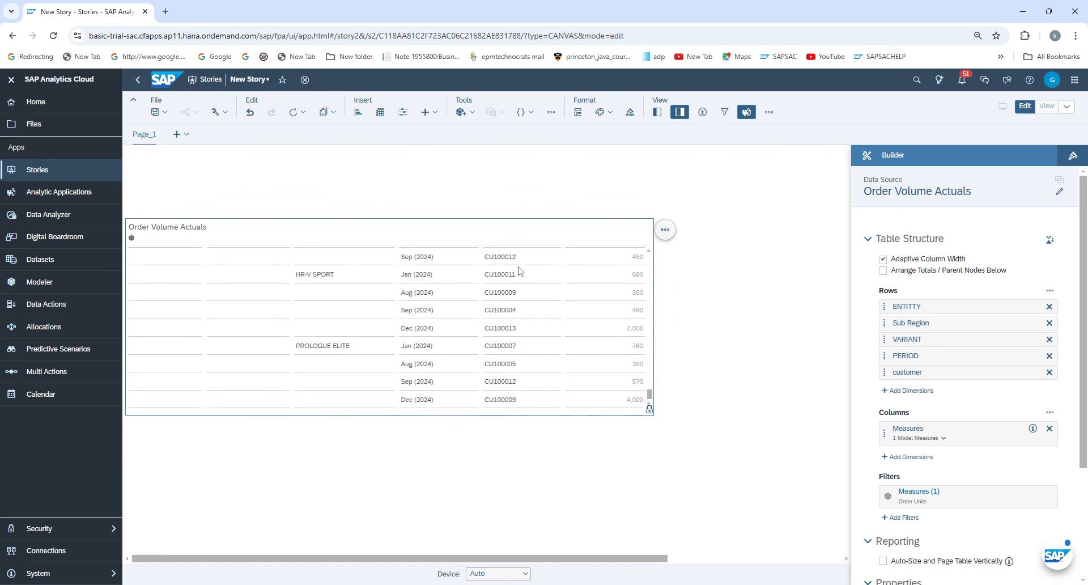
scroll(581, 313, down, 5)
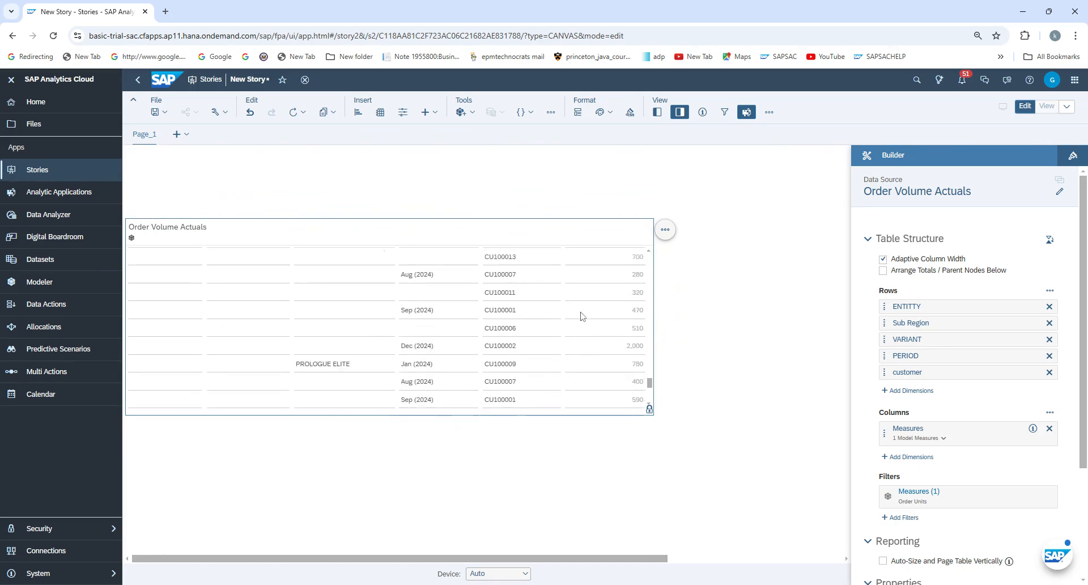
scroll(583, 315, down, 8)
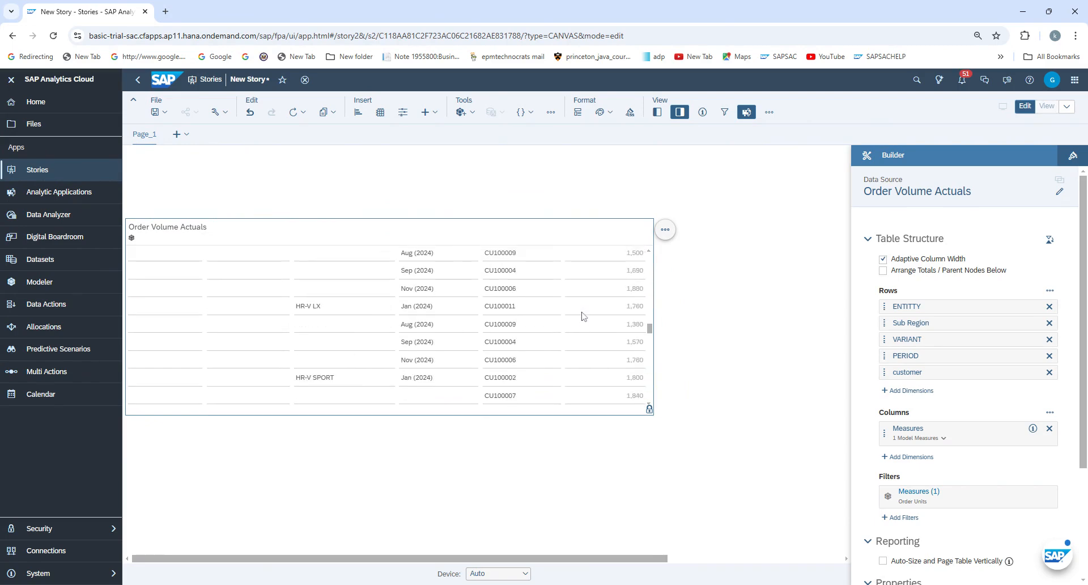
scroll(584, 316, down, 6)
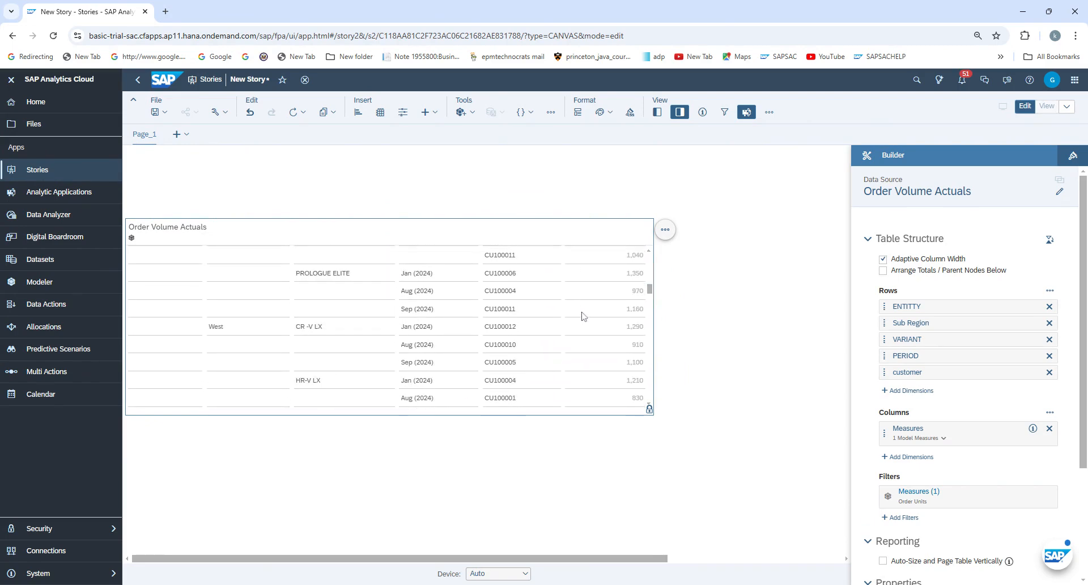
drag(649, 290, 659, 261)
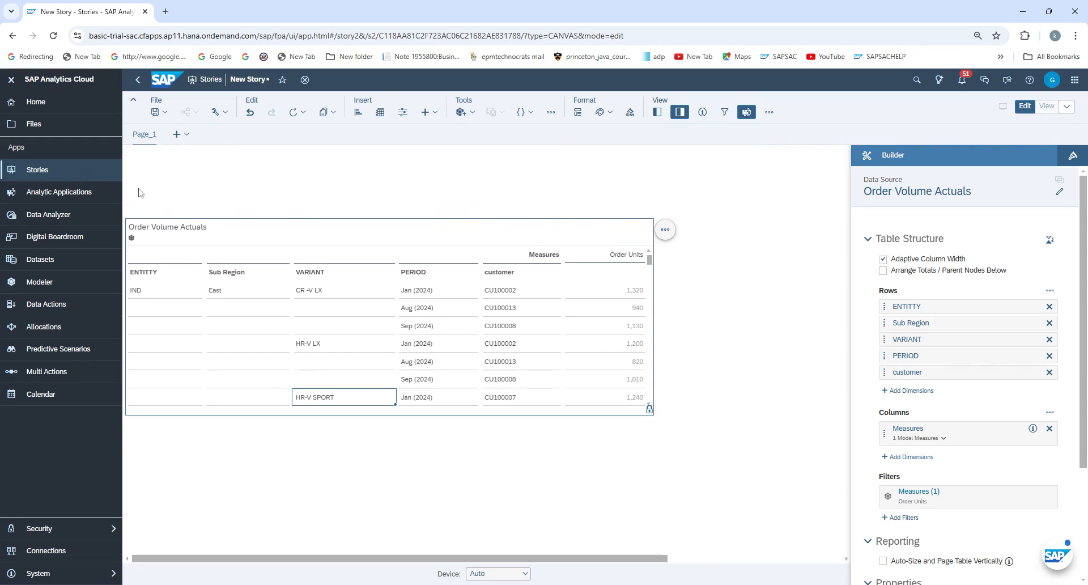
- Insert a chart beside the Order Volume Actuals table, shift it slightly down and change its type to Pie
click(357, 114)
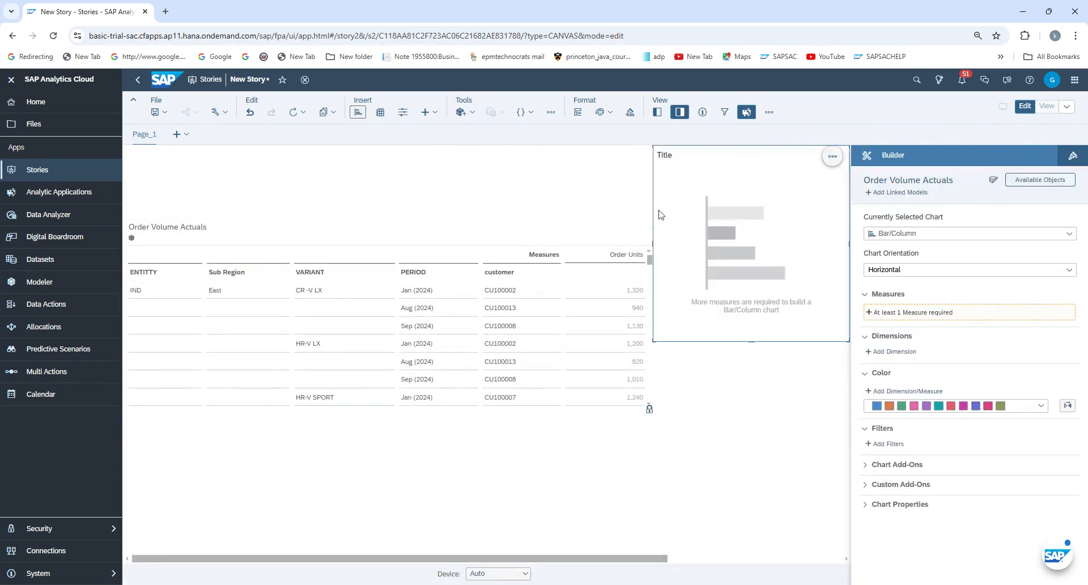
drag(655, 202, 663, 212)
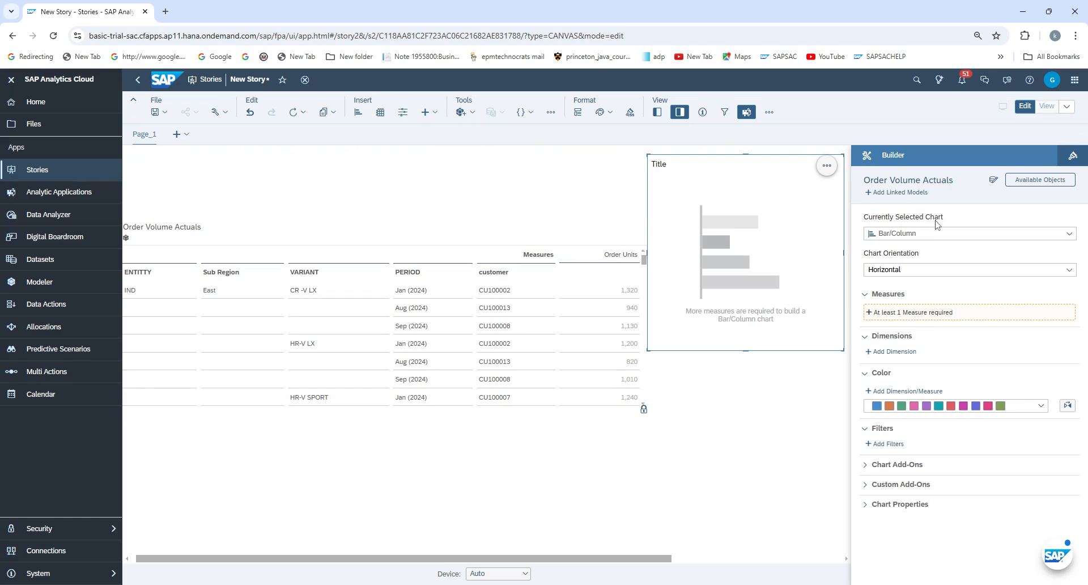
click(634, 231)
click(732, 253)
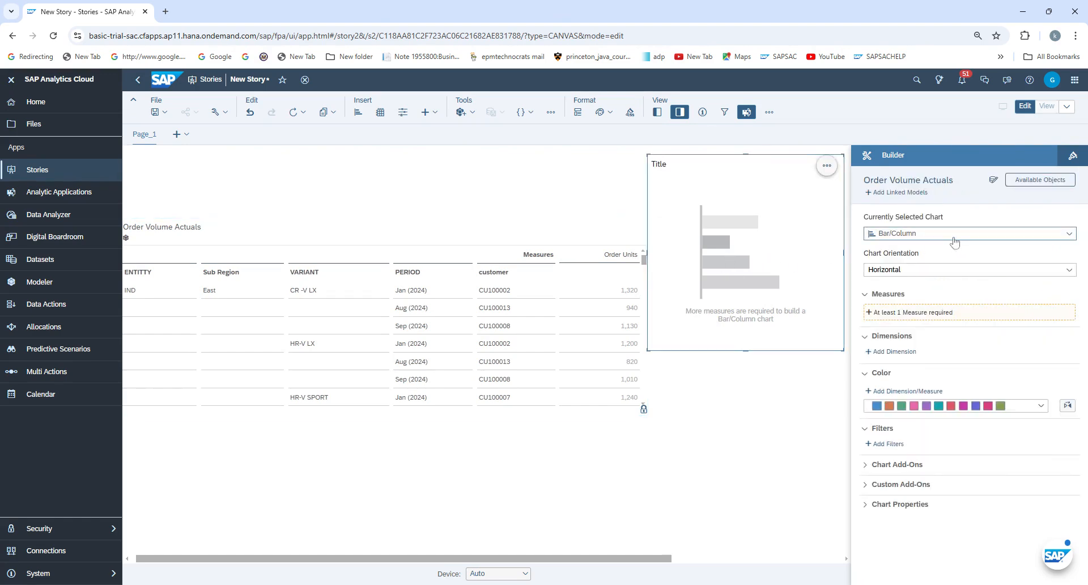
click(1069, 234)
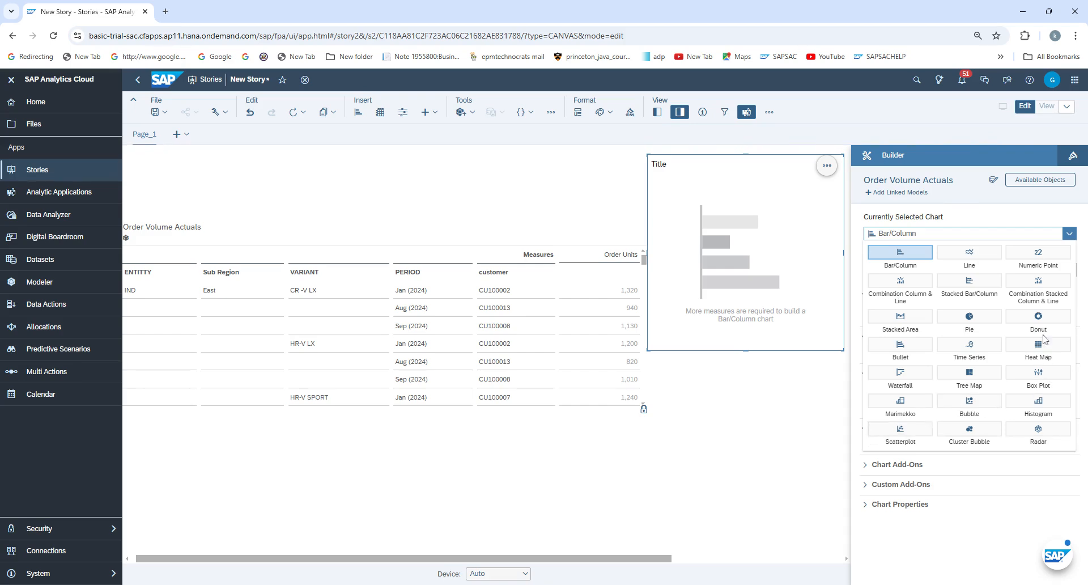
click(990, 320)
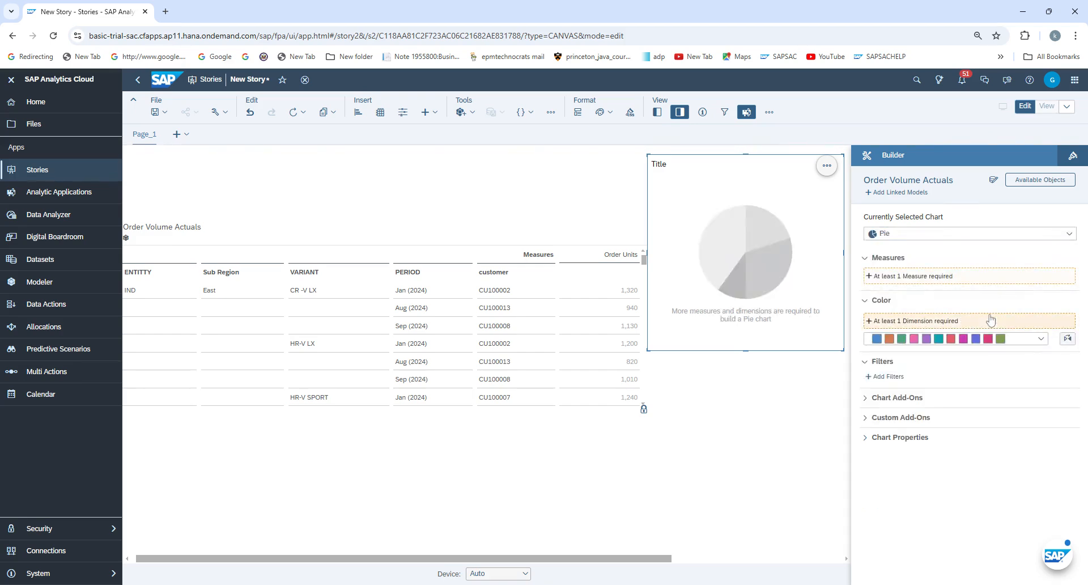
- Enable mouse actions on the Order Volume Actuals table and move it up to the upper edge of the canvas
click(315, 224)
click(385, 233)
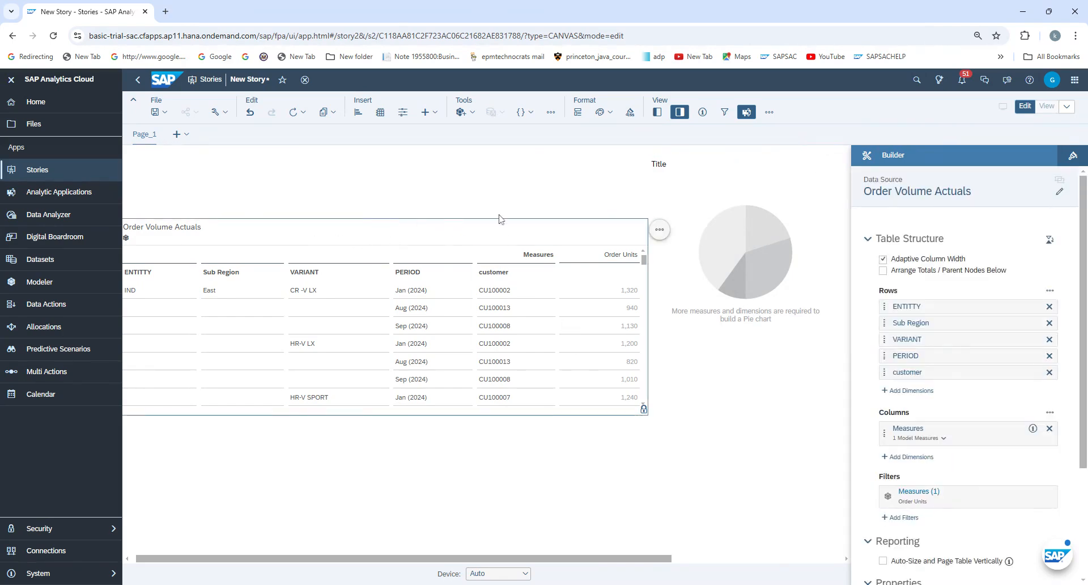
click(659, 231)
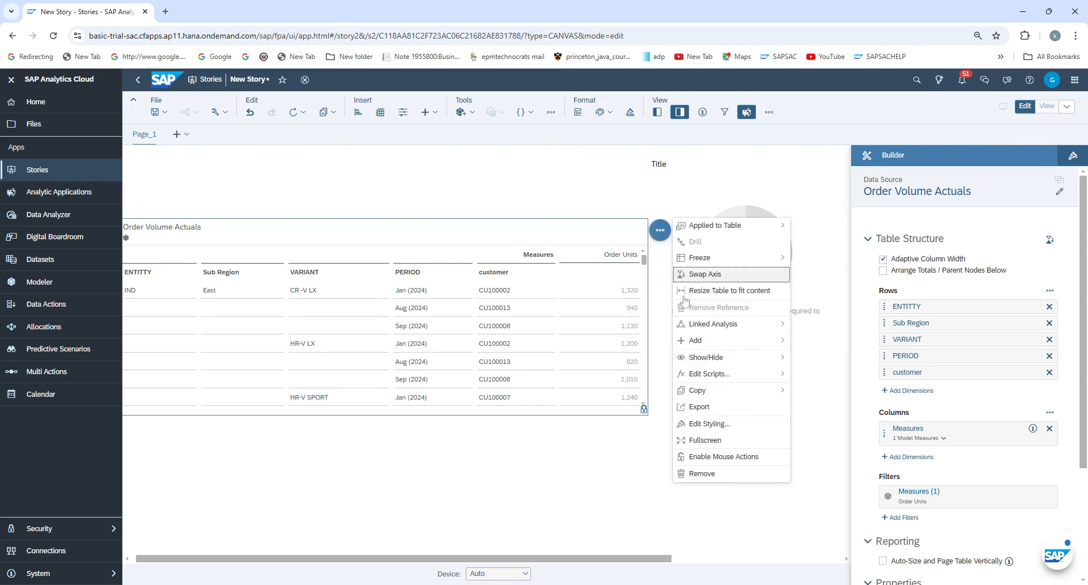
click(737, 457)
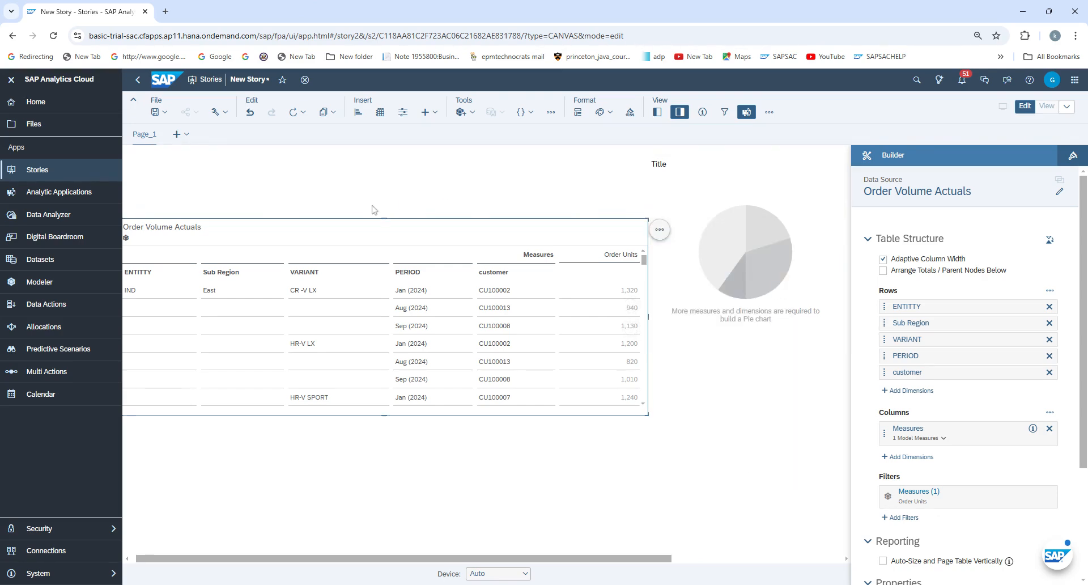
click(388, 217)
drag(382, 221, 386, 149)
- Reduce the pie chart's height slightly by raising its lower edge
click(721, 215)
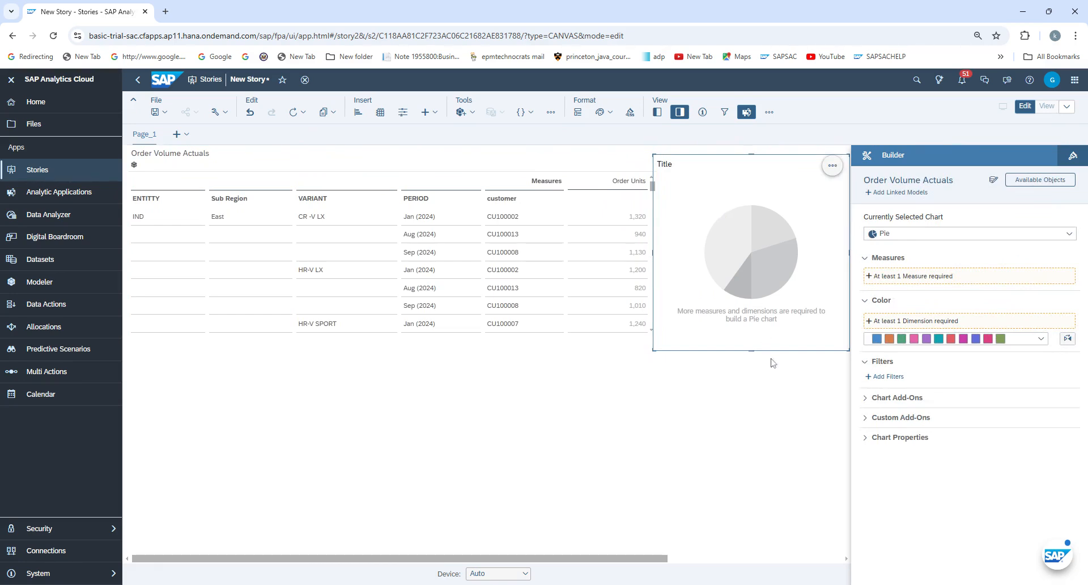
drag(751, 350, 752, 336)
click(753, 375)
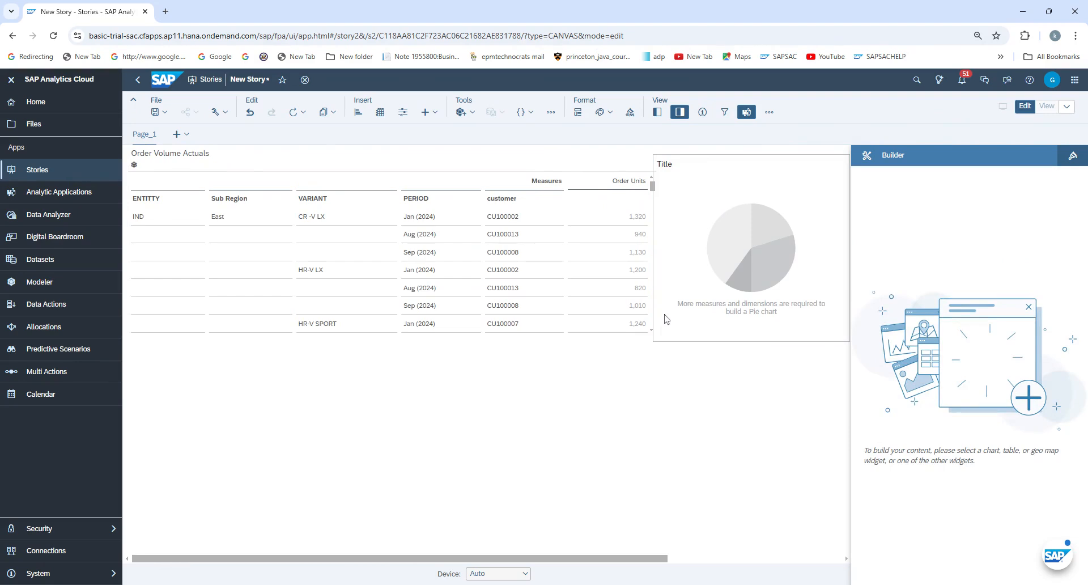
- Assign Order Units as the measure of the pie chart
click(748, 274)
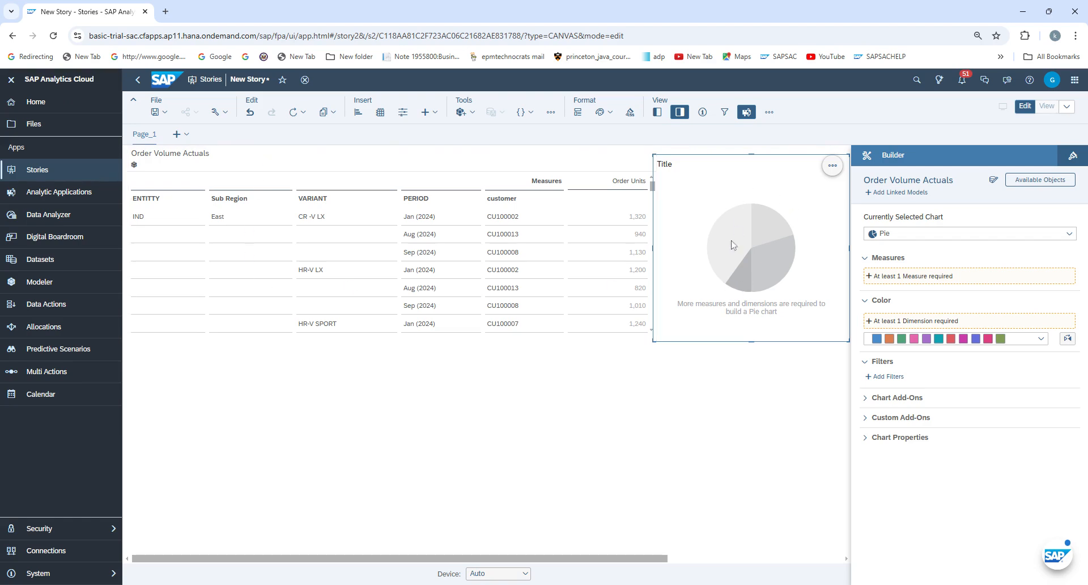
mouse_move(871, 181)
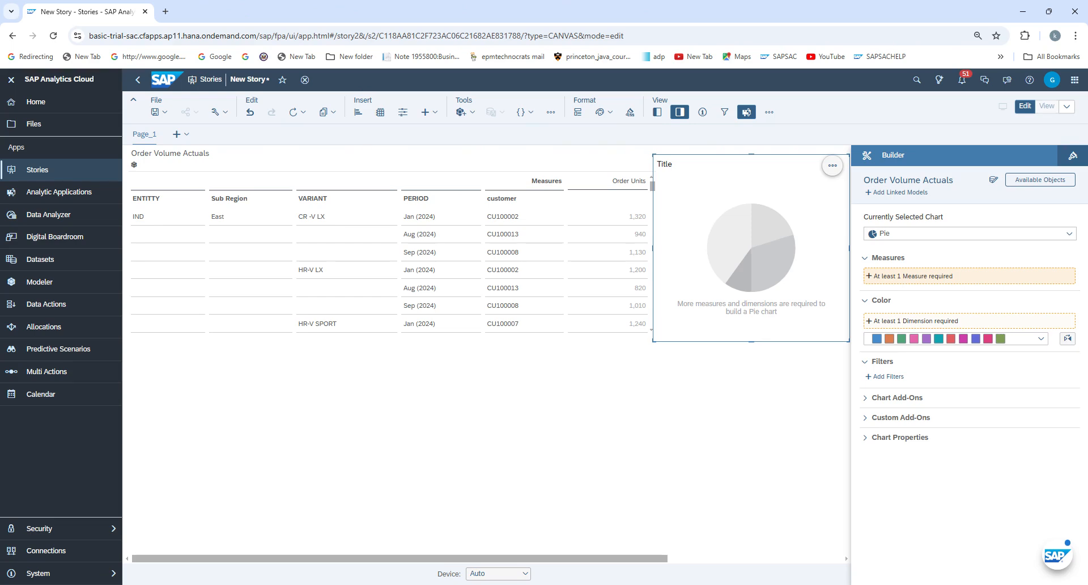
click(917, 278)
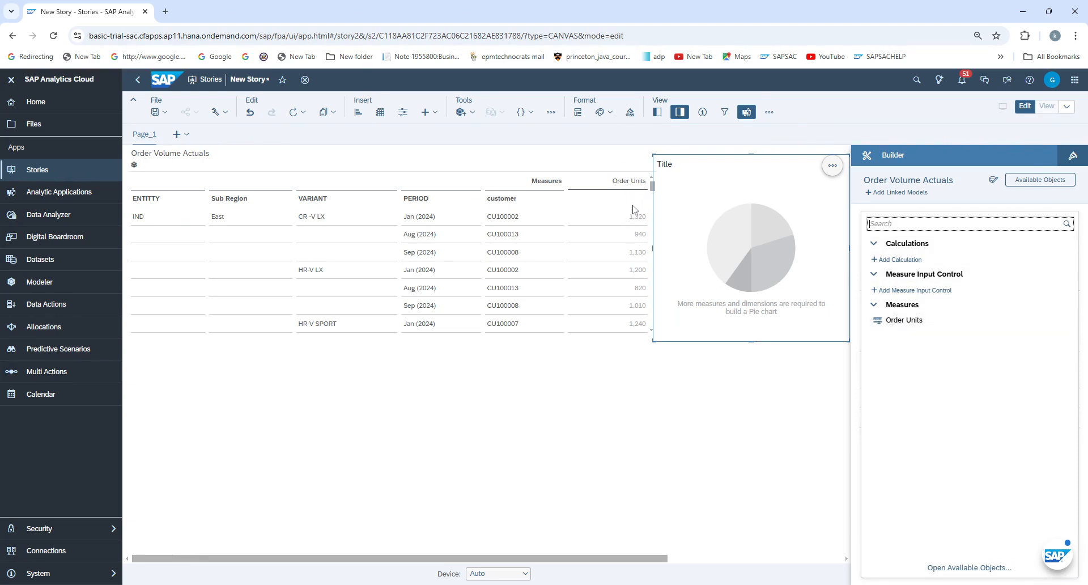
click(926, 323)
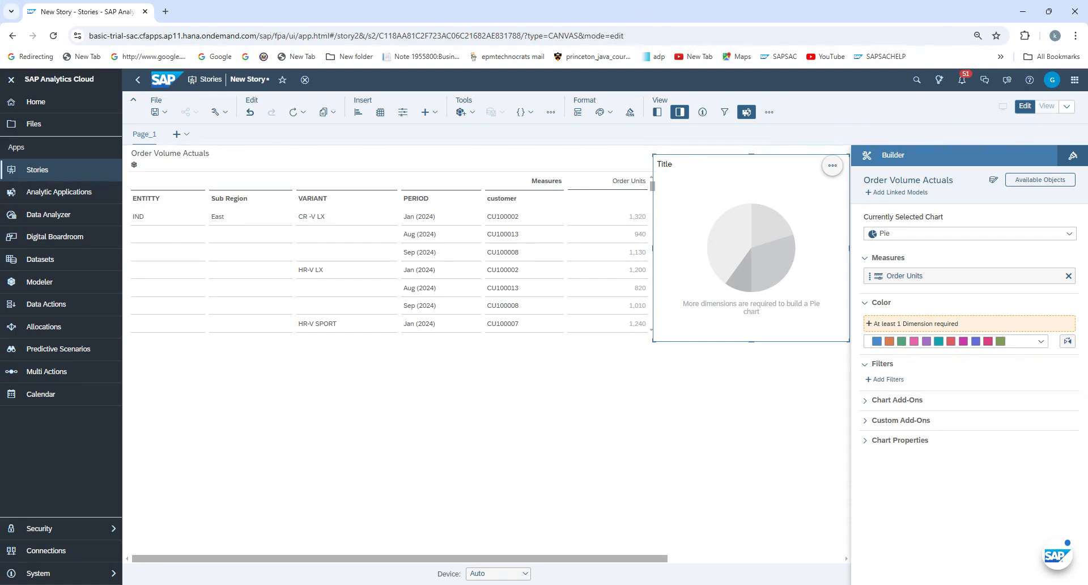
- Add PERIOD as the color dimension of the pie chart
click(912, 323)
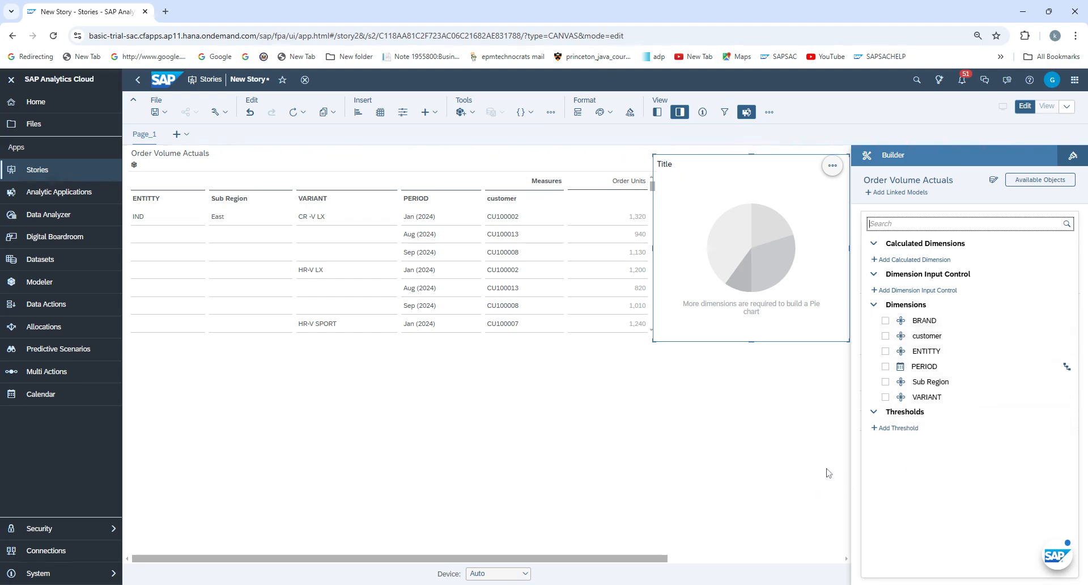
click(886, 368)
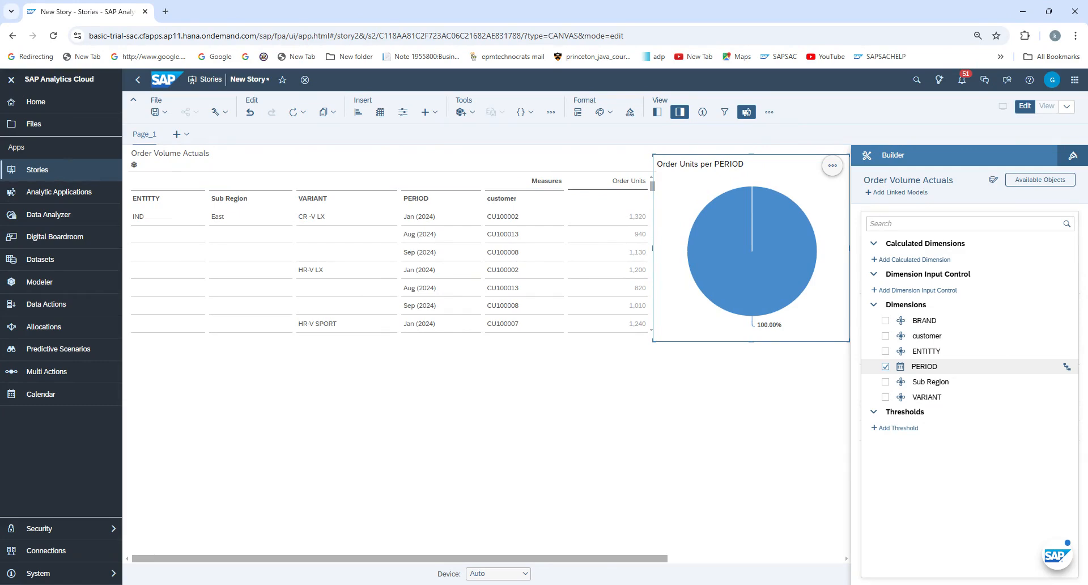
click(1074, 372)
click(885, 367)
click(857, 402)
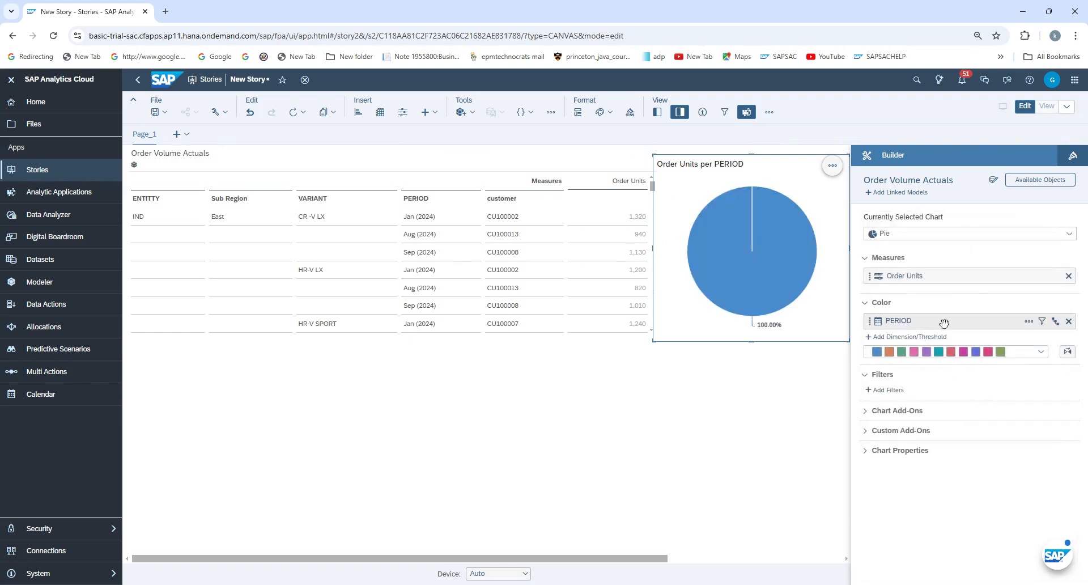
- Change the hierarchy of the pie chart's PERIOD dimension to Flat presentation
click(1029, 321)
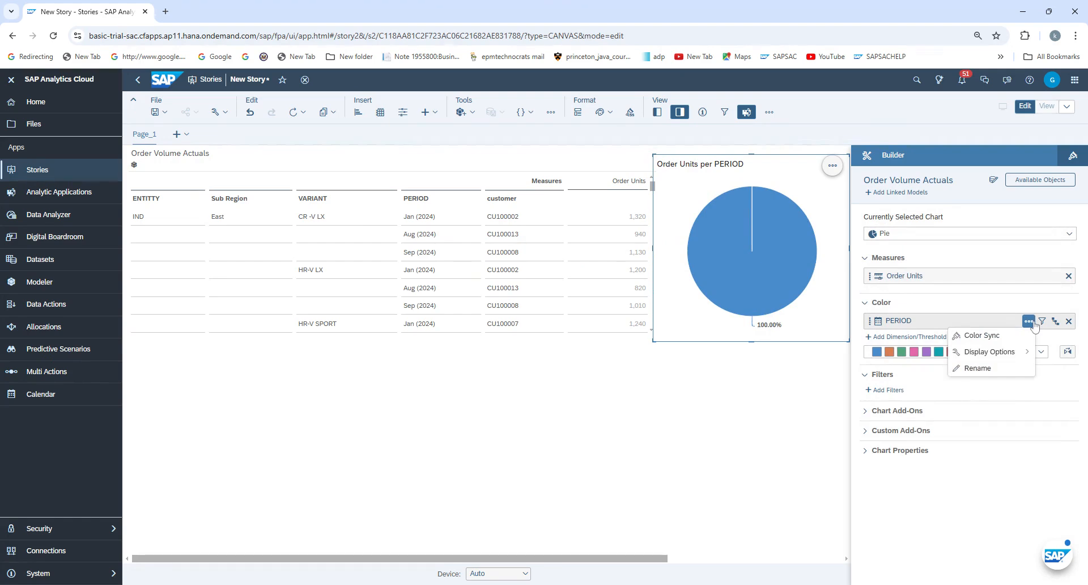
mouse_move(1012, 358)
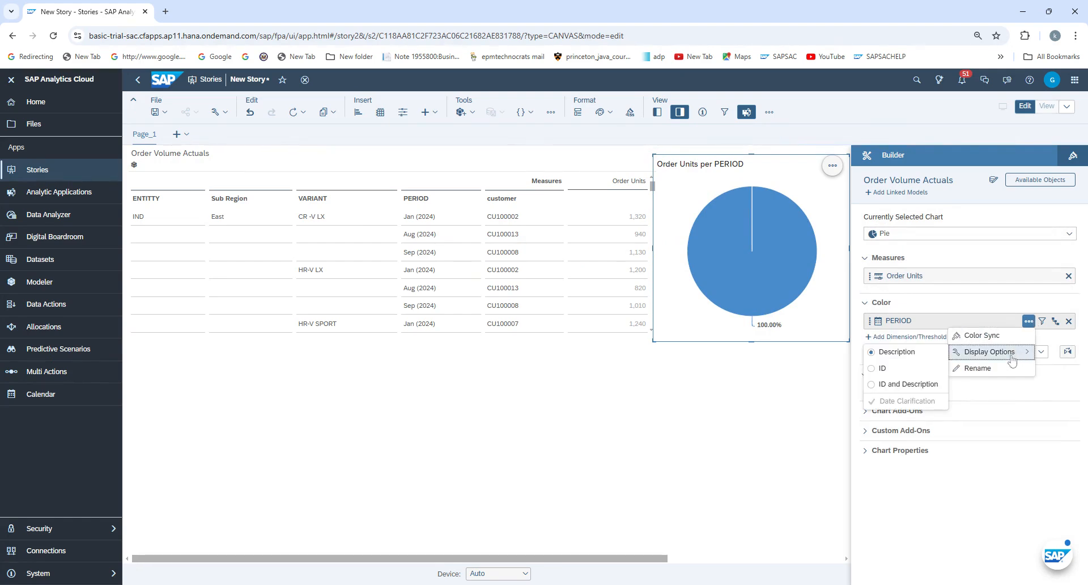
click(1055, 321)
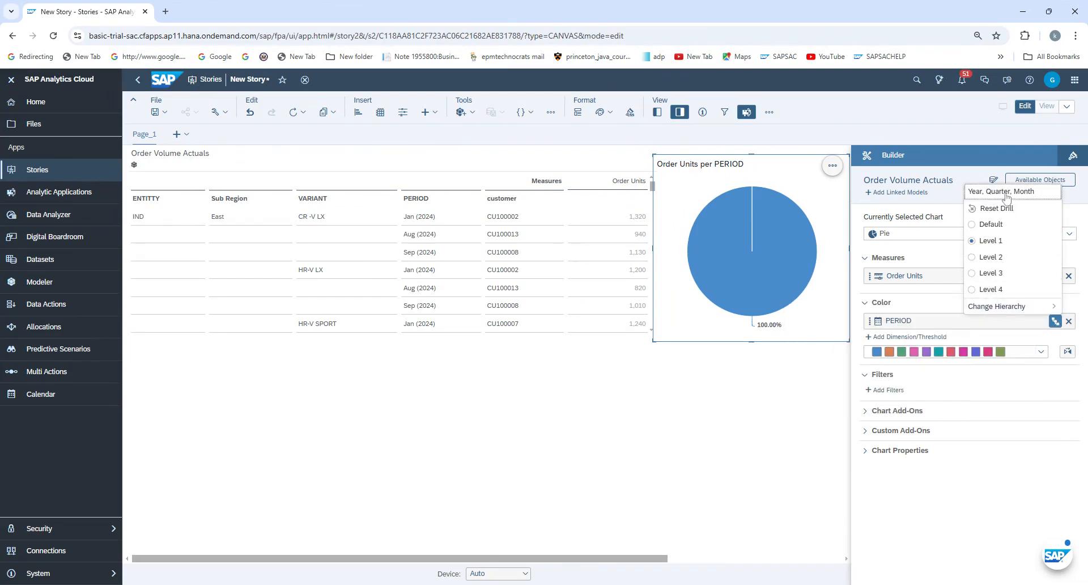
mouse_move(998, 306)
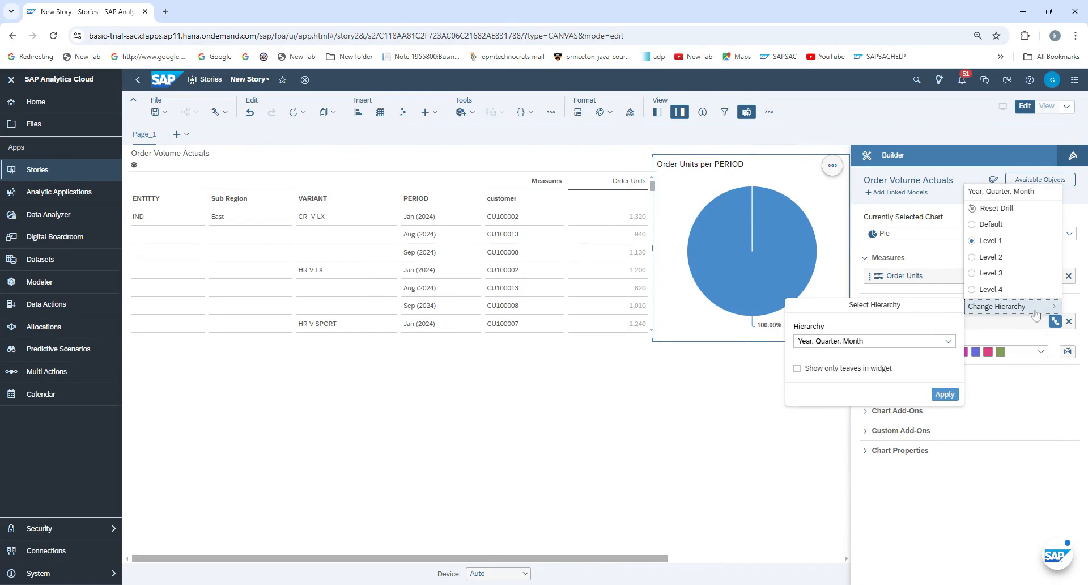
click(951, 341)
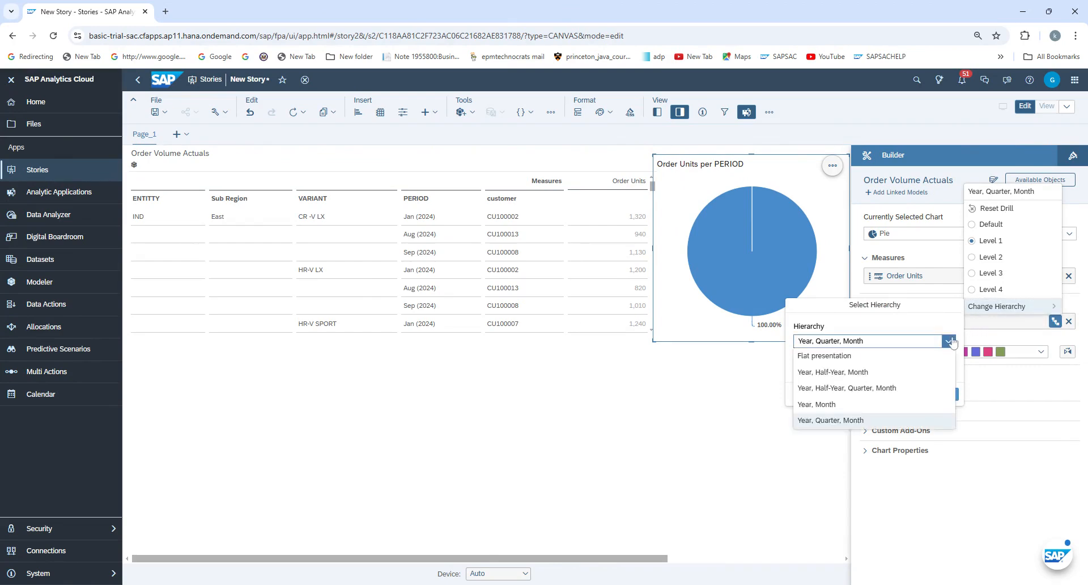
click(816, 355)
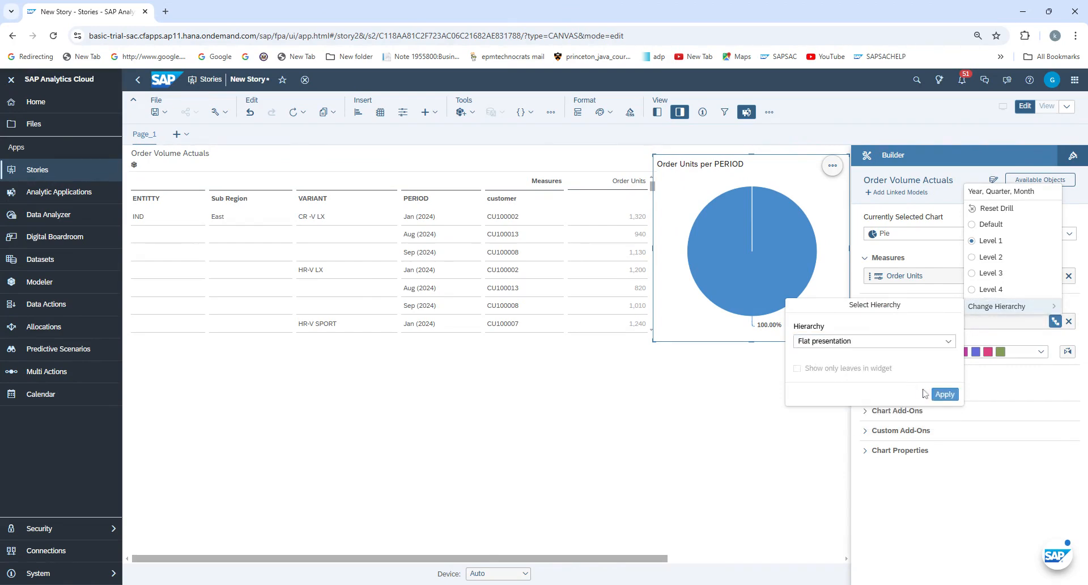
click(945, 393)
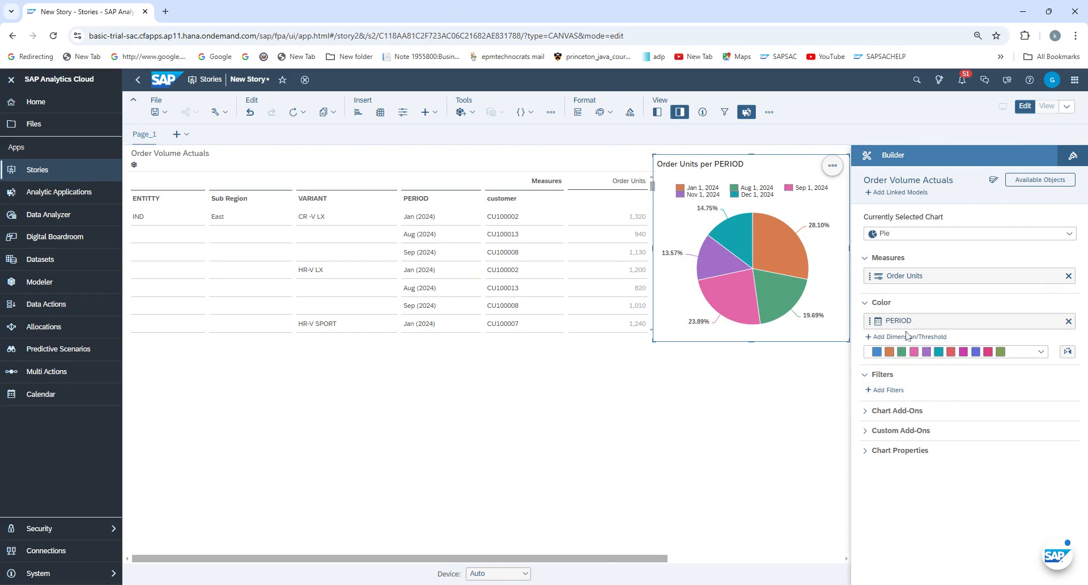
- Review the hierarchy setting of the pie chart's PERIOD dimension and inspect the values of its slices
click(1056, 321)
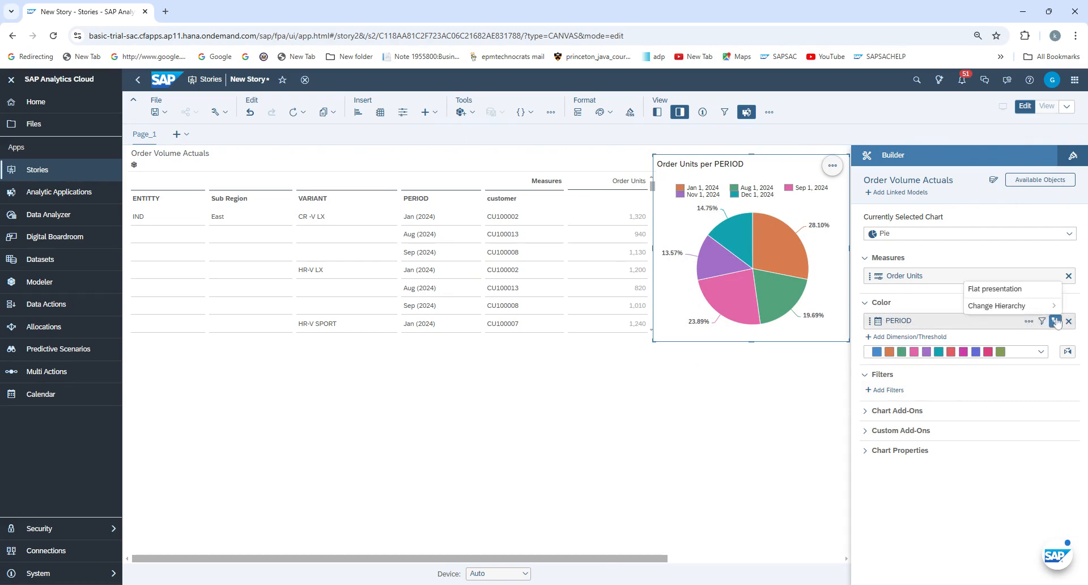
mouse_move(1017, 308)
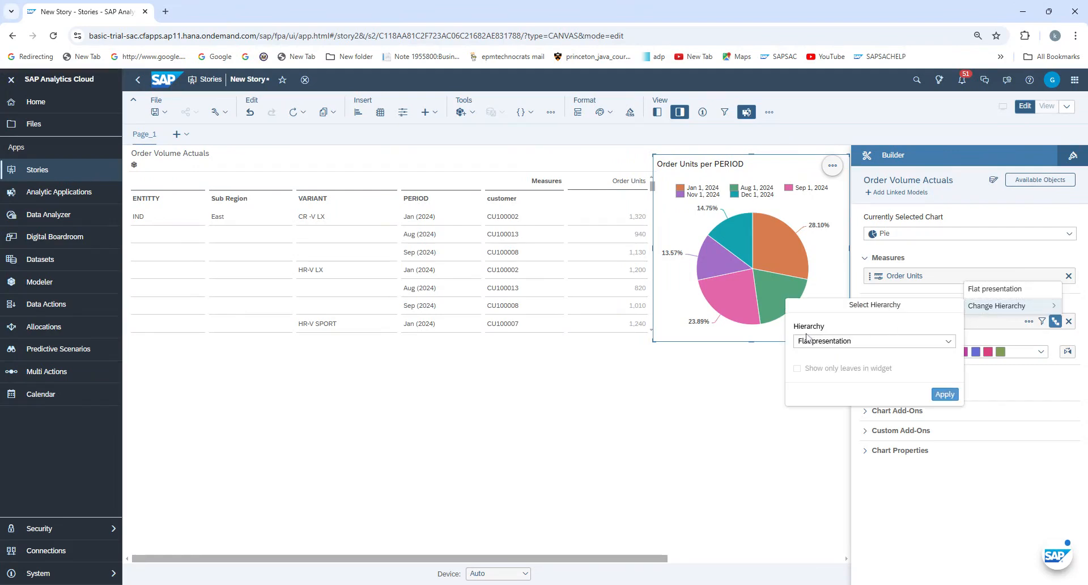
click(747, 417)
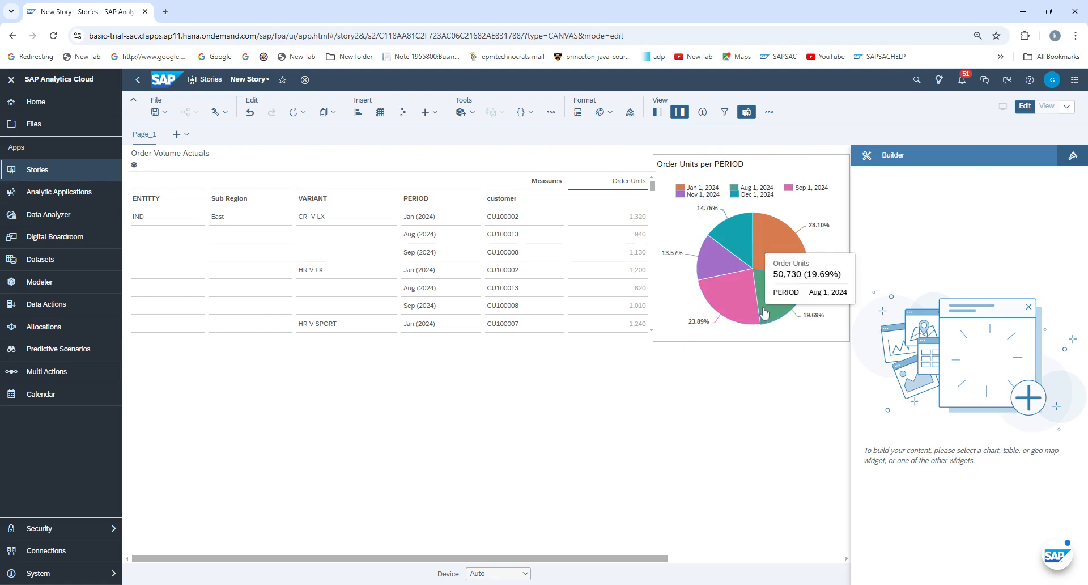
click(714, 298)
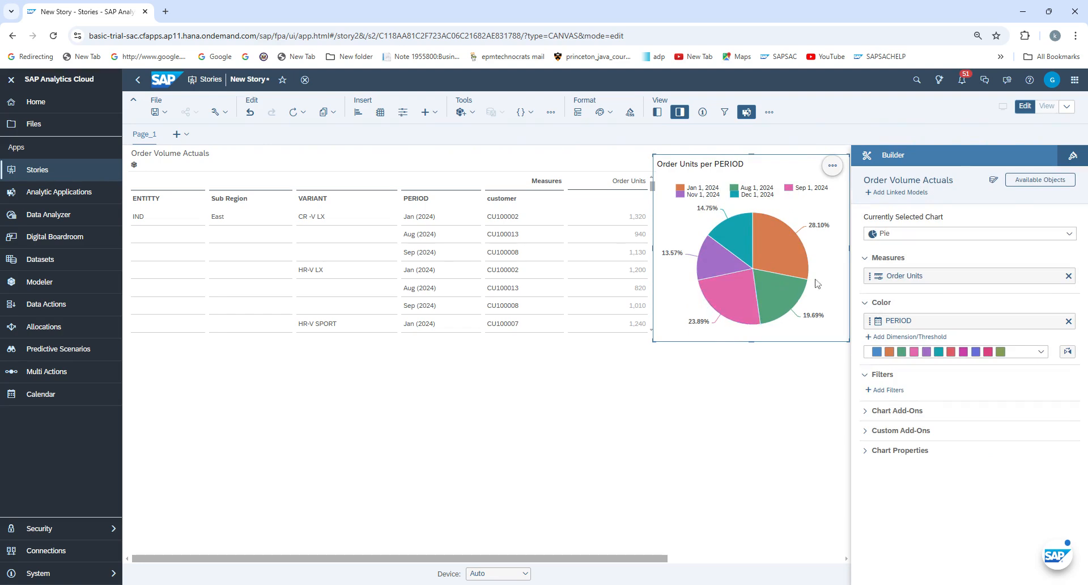
mouse_move(707, 273)
- Review the pie chart's value, view mode and data refresh properties, and turn the Disable Interaction option back off
click(868, 451)
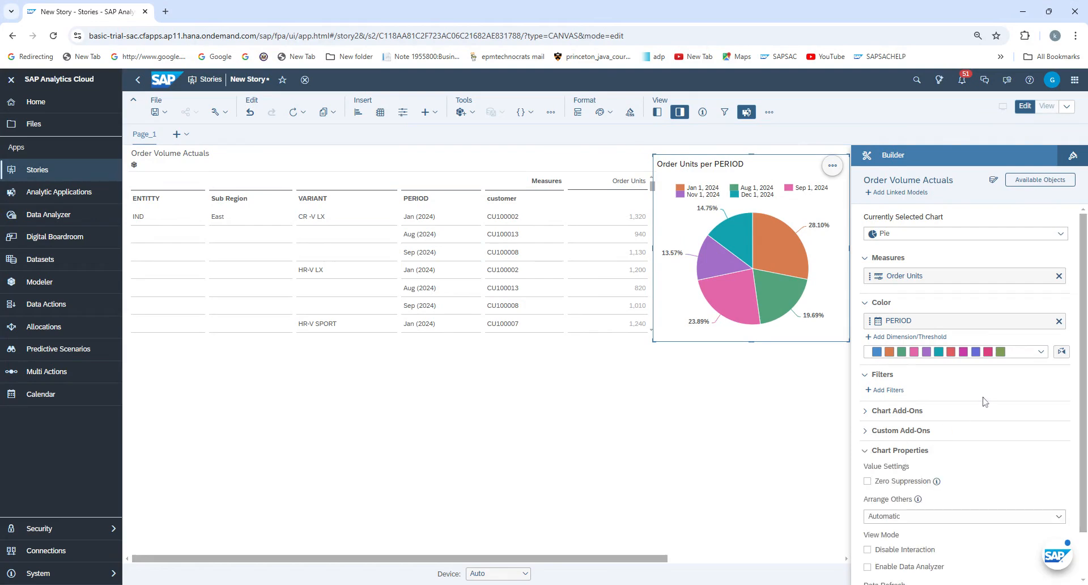
scroll(958, 478, down, 2)
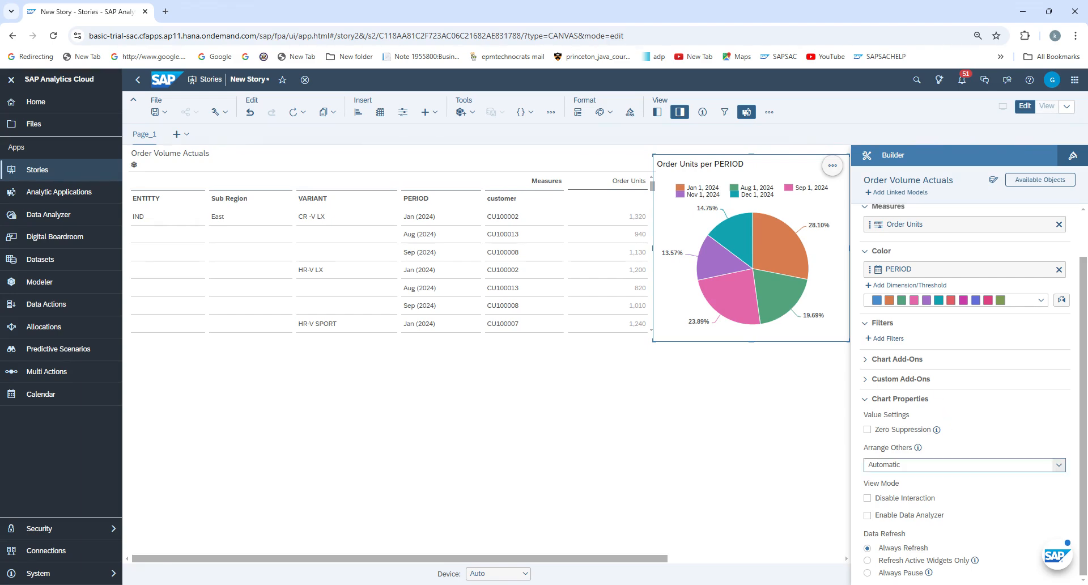
scroll(962, 470, up, 1)
scroll(958, 462, down, 1)
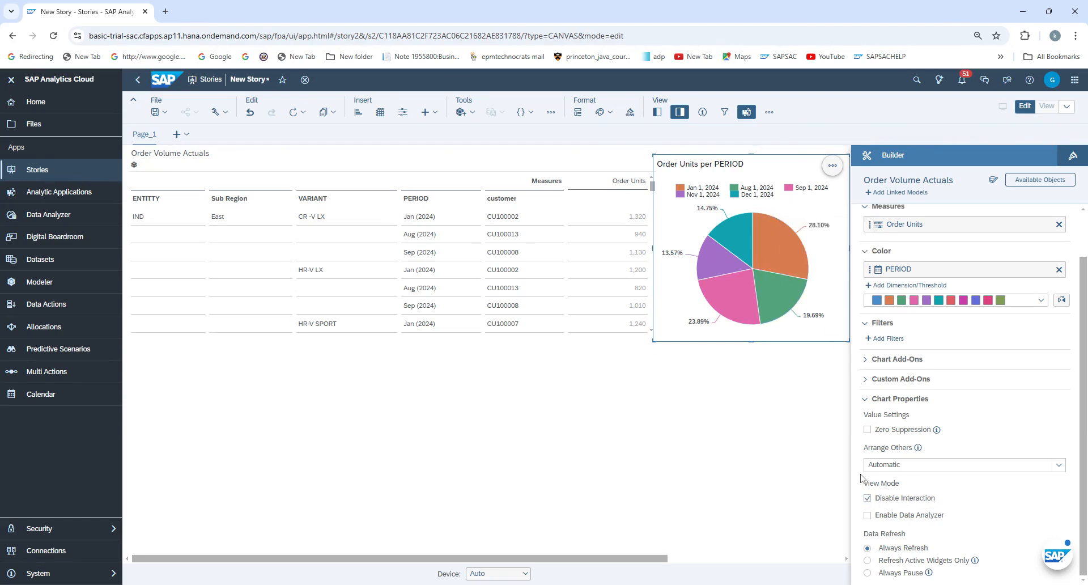
mouse_move(757, 300)
click(867, 499)
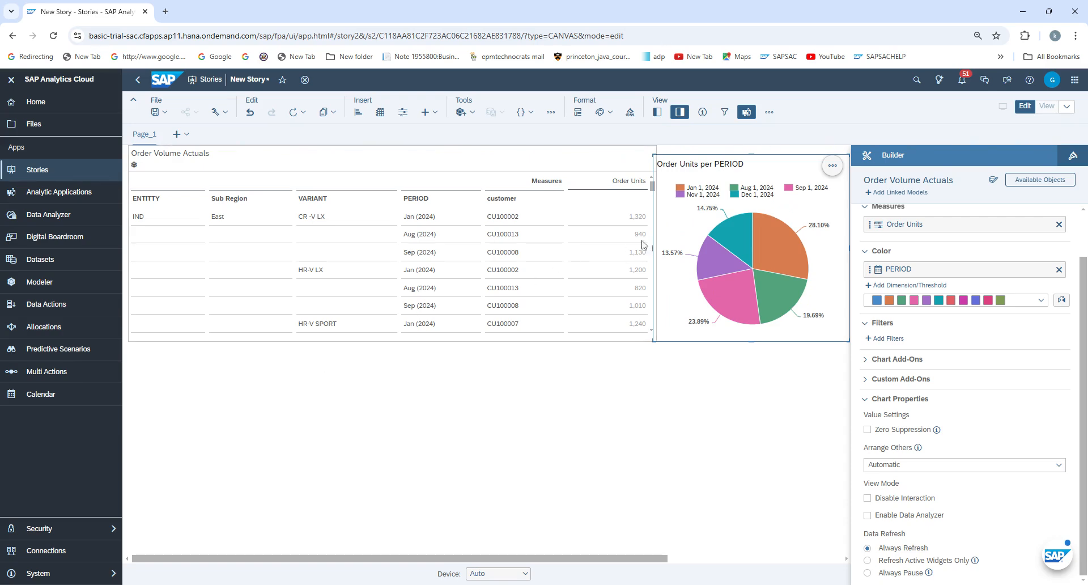
- Examine the measures and dimensions available for the pie chart
click(680, 457)
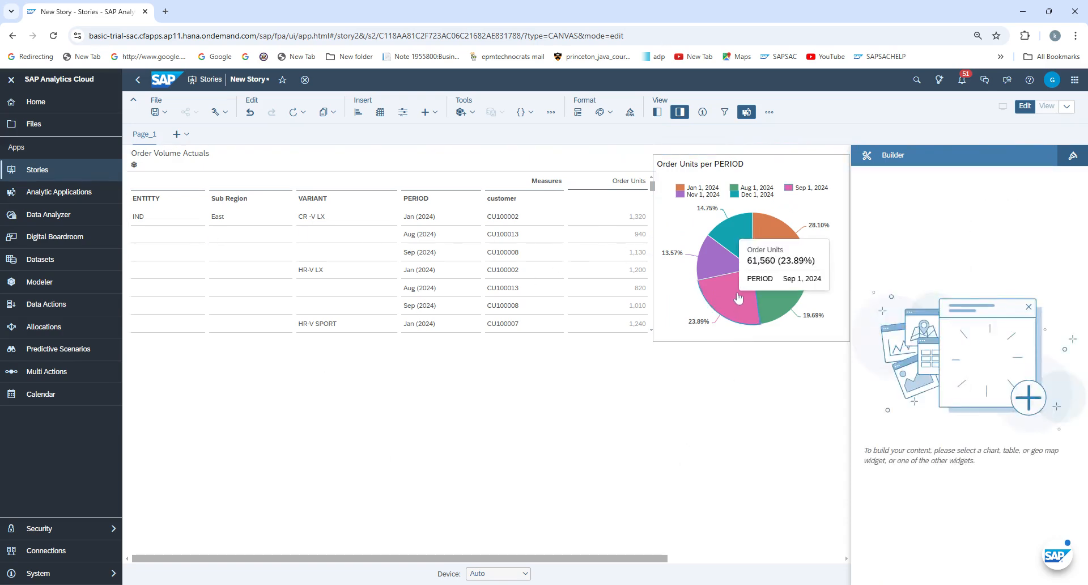
click(696, 332)
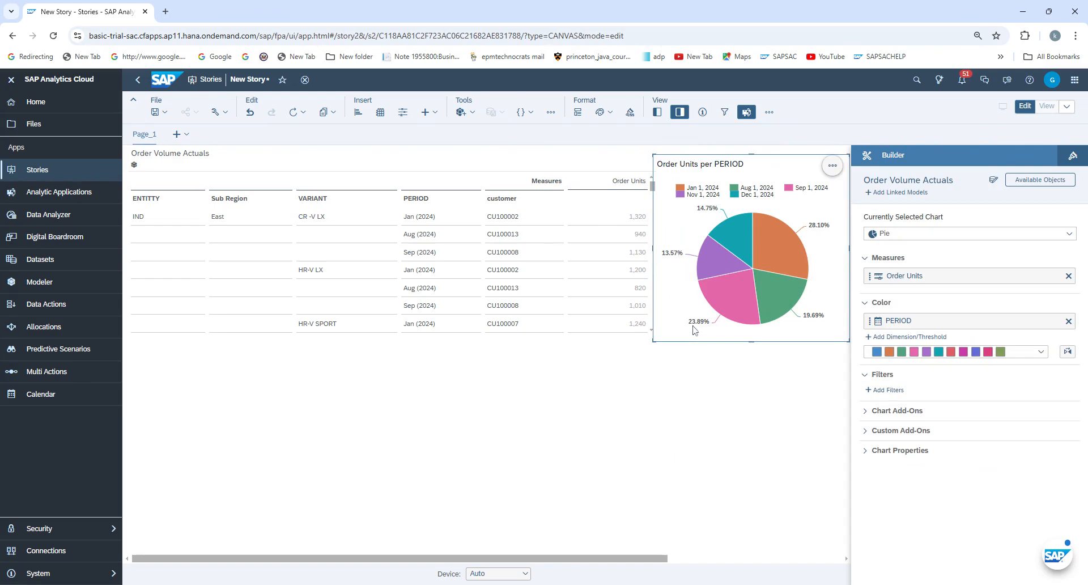
click(1040, 181)
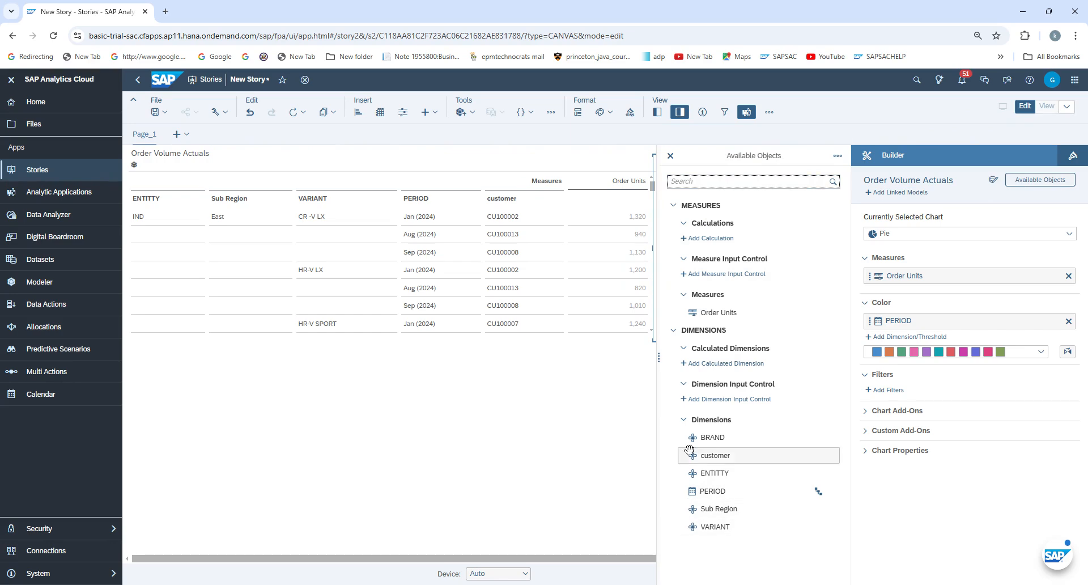
mouse_move(881, 181)
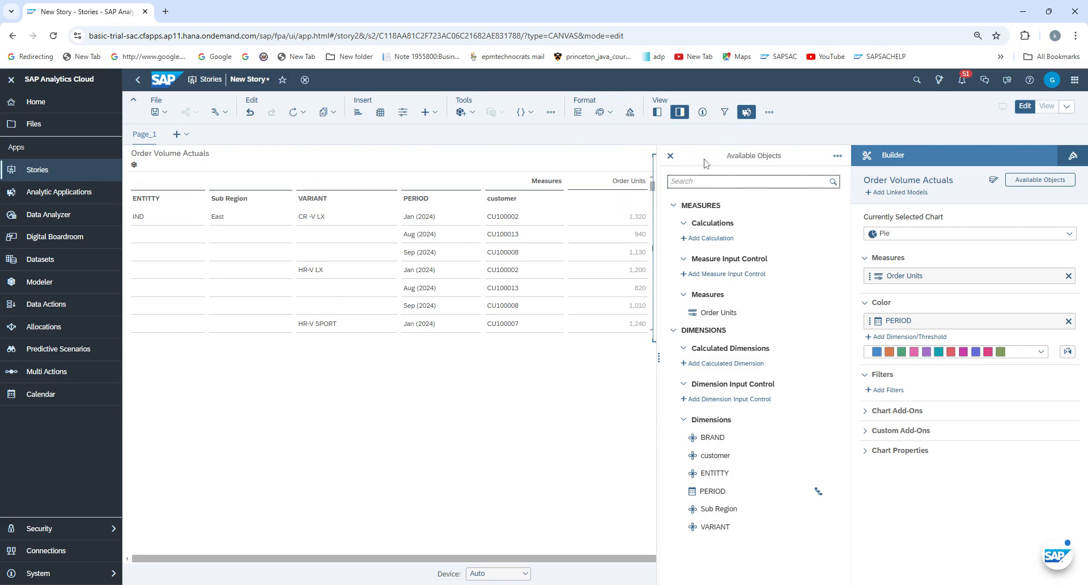
click(578, 501)
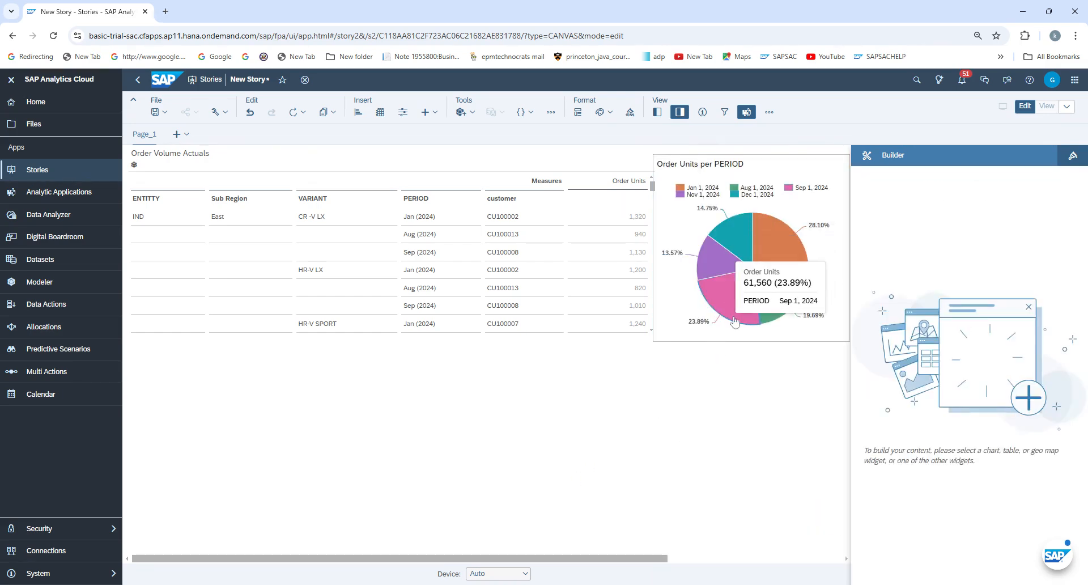
click(684, 328)
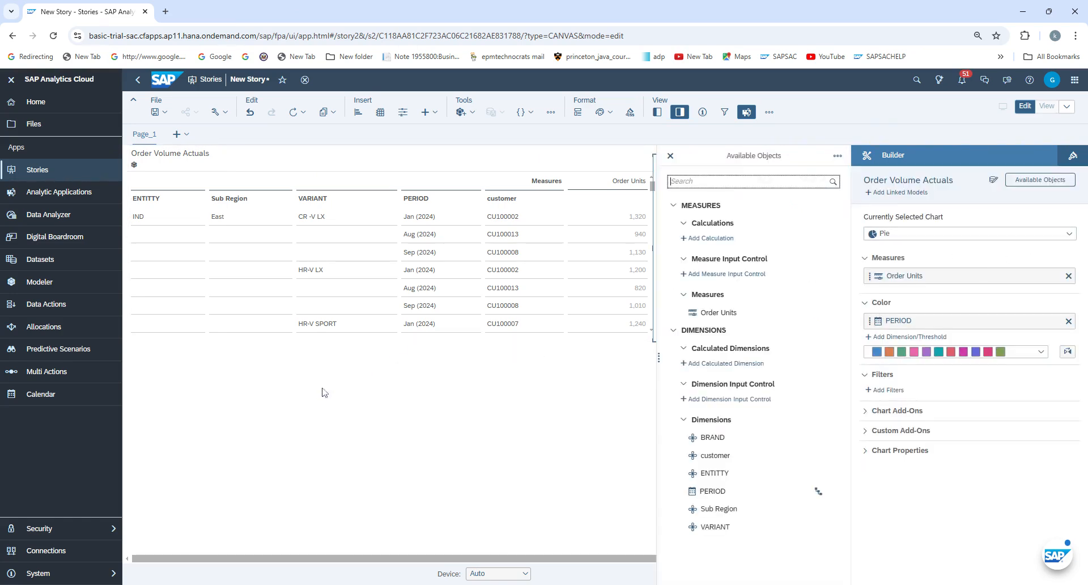
click(277, 400)
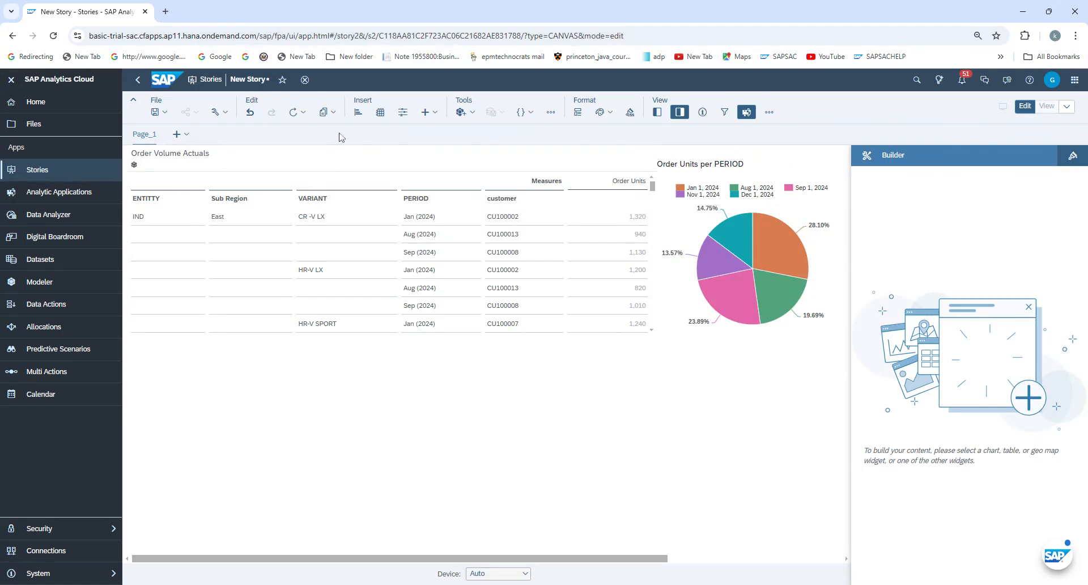
- Insert a new chart on the canvas and set its chart type to Stacked Area
click(358, 112)
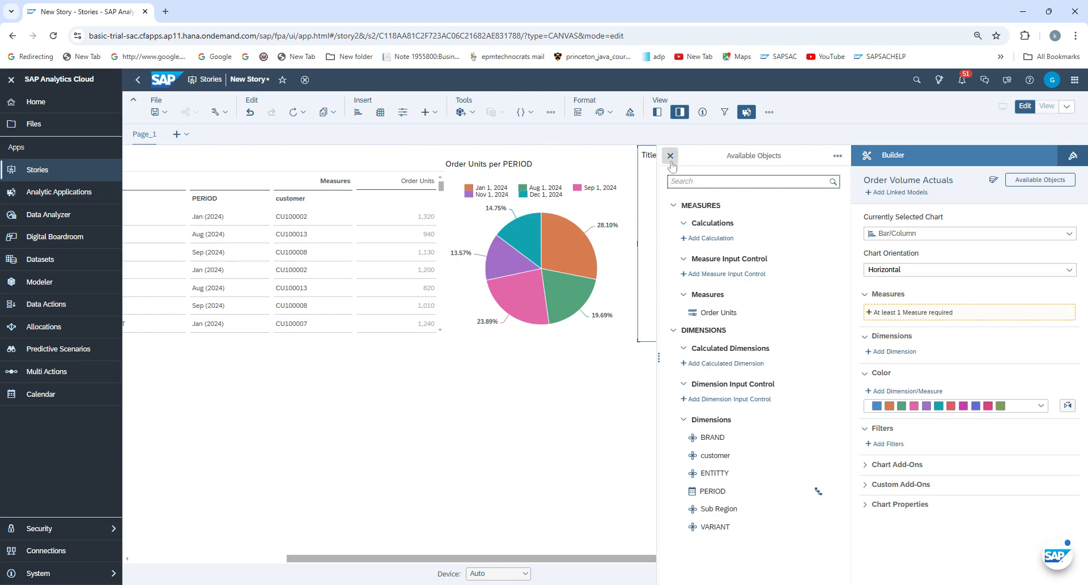
click(670, 156)
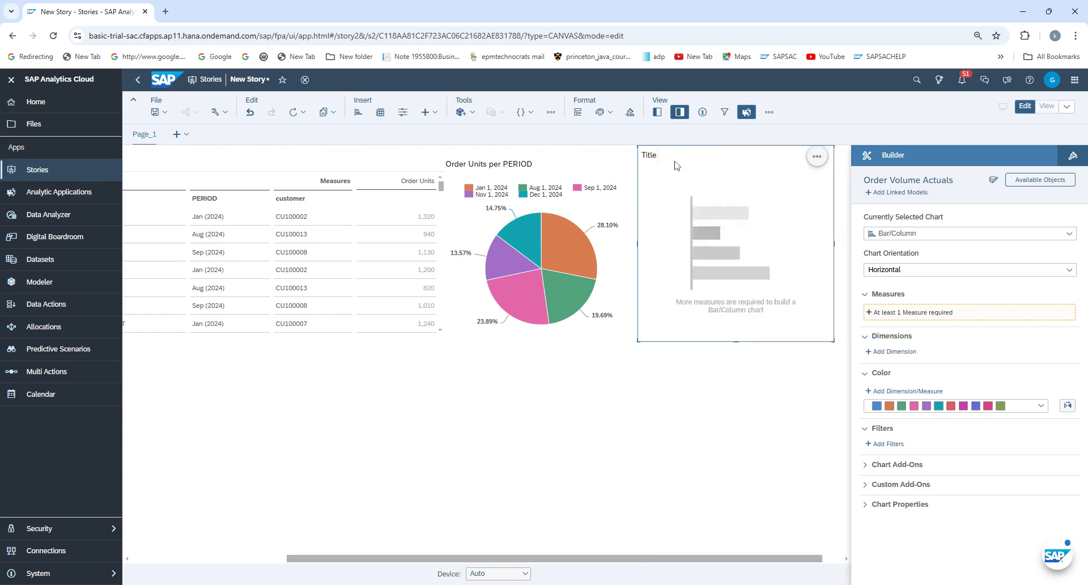
click(1069, 234)
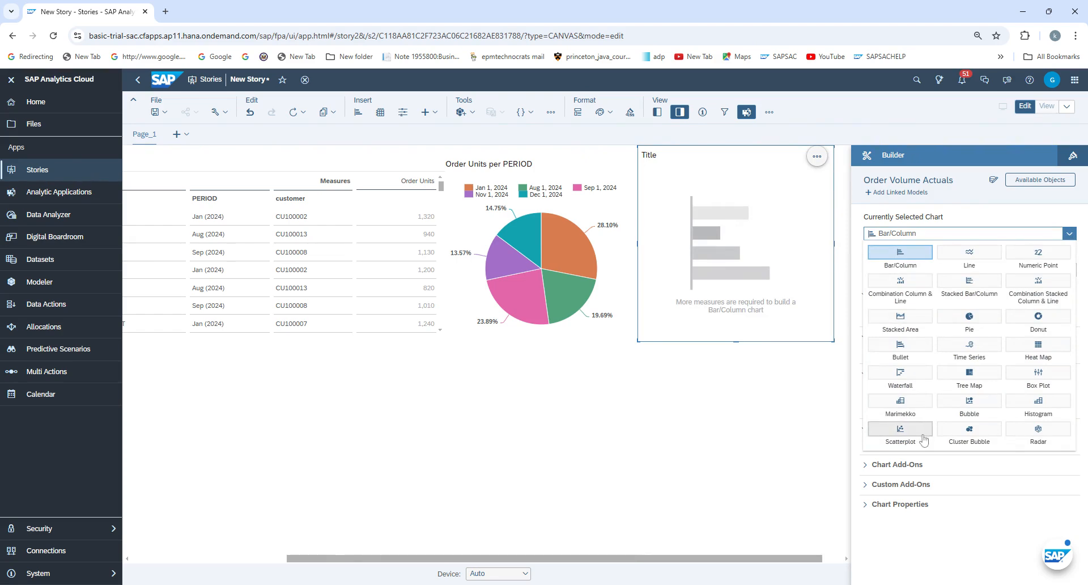
click(913, 315)
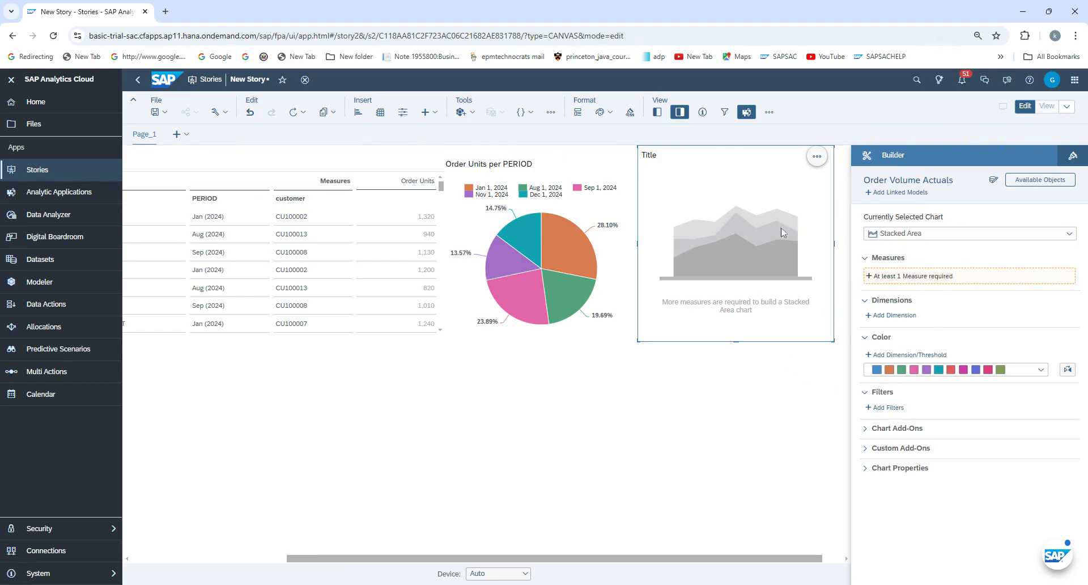
- Assign Order Units as the measure of the stacked area chart
click(915, 276)
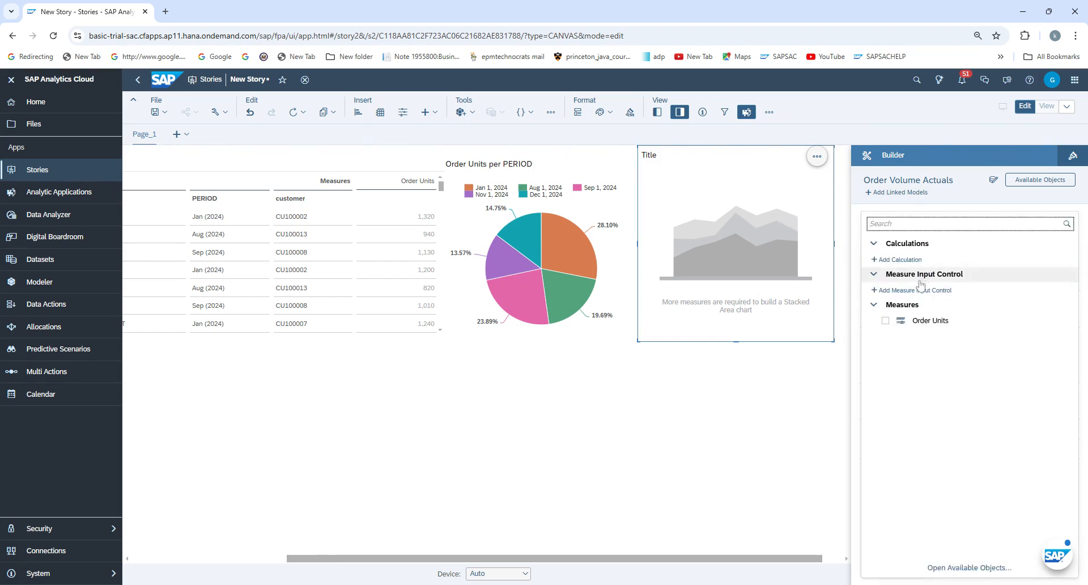
click(922, 322)
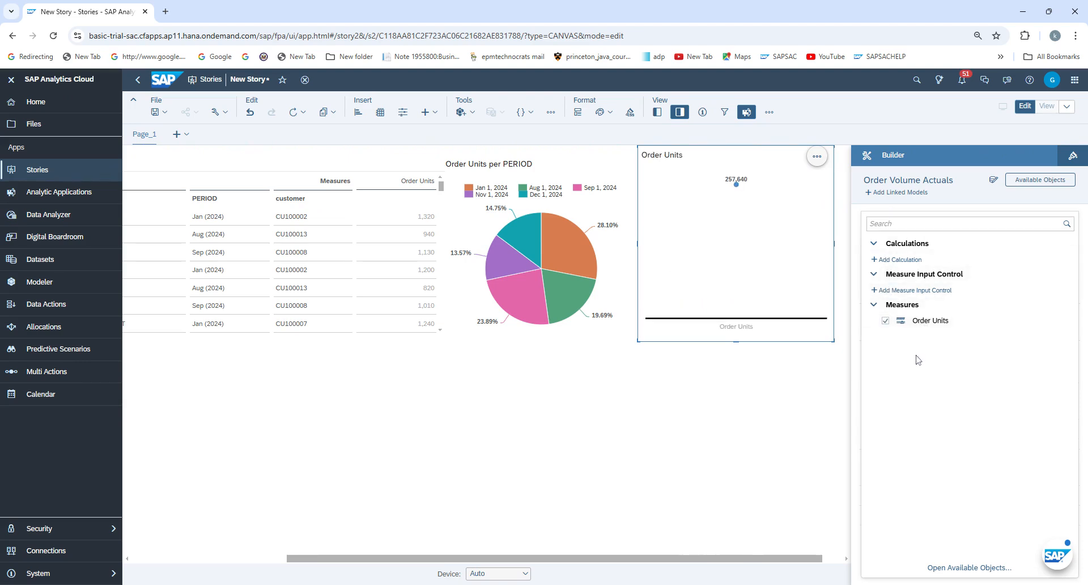
click(887, 209)
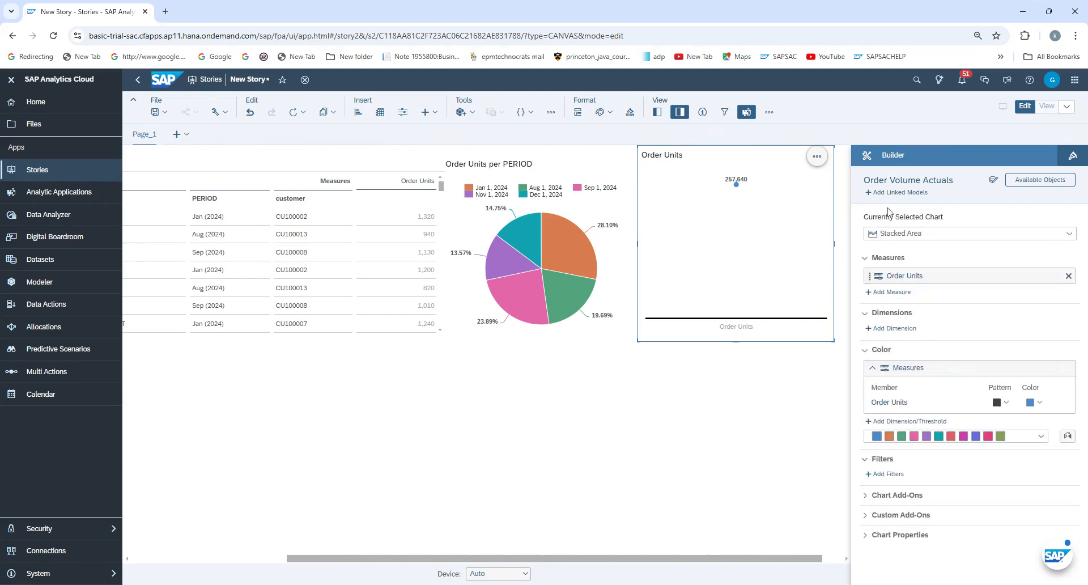
- Add PERIOD as the dimension of the stacked area chart
click(897, 328)
click(885, 367)
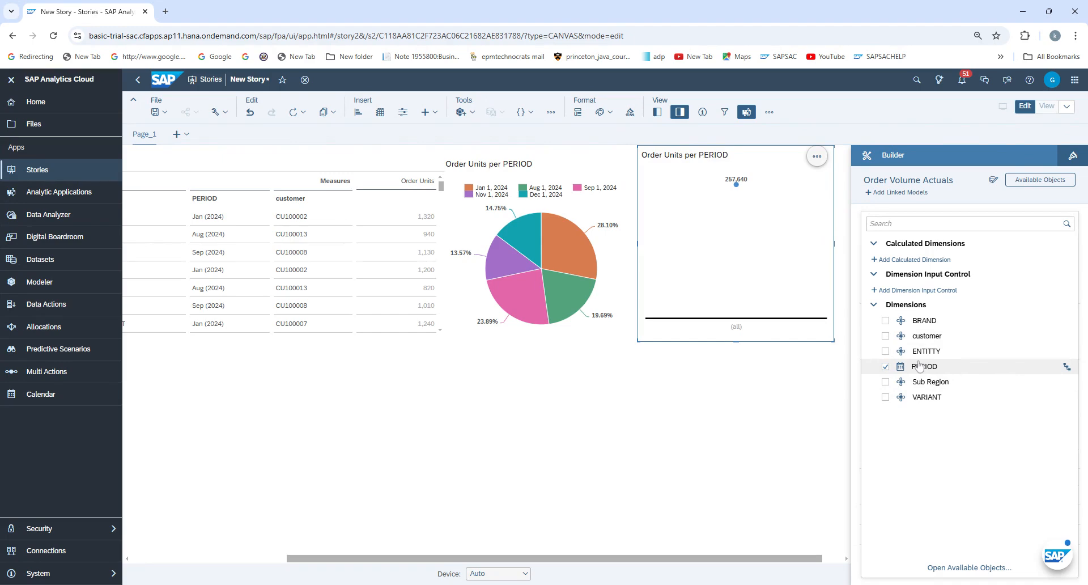
click(1067, 370)
click(858, 412)
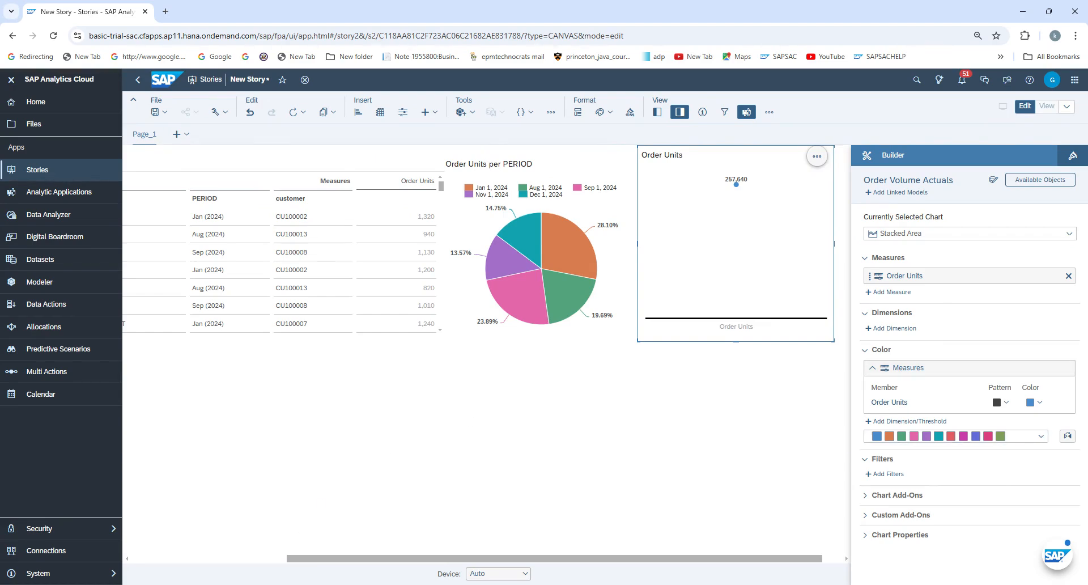
click(1068, 369)
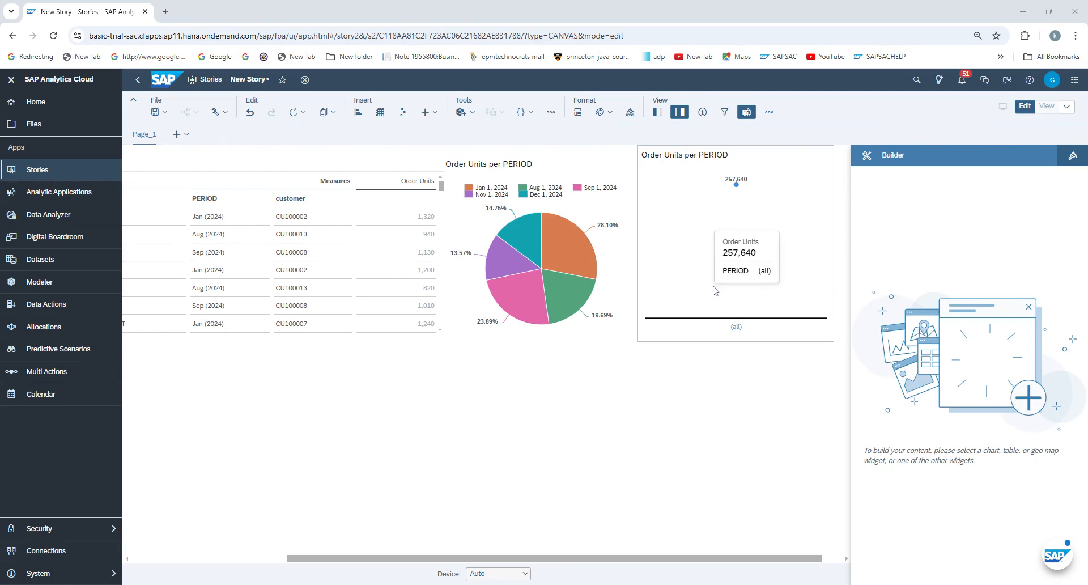
- Set the PERIOD hierarchy of the stacked area chart to show only leaves in the widget
click(714, 290)
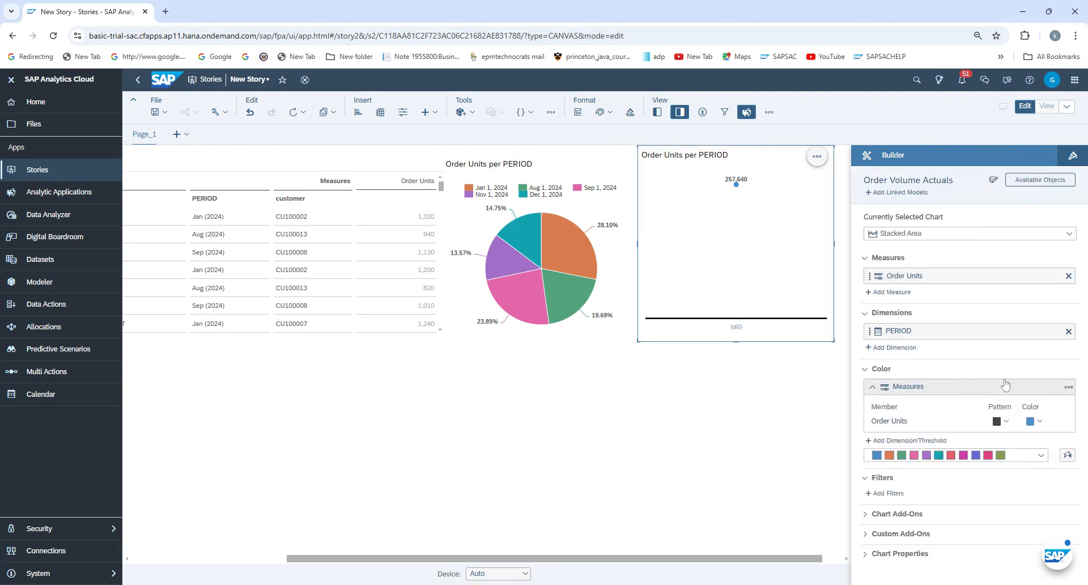
click(1055, 331)
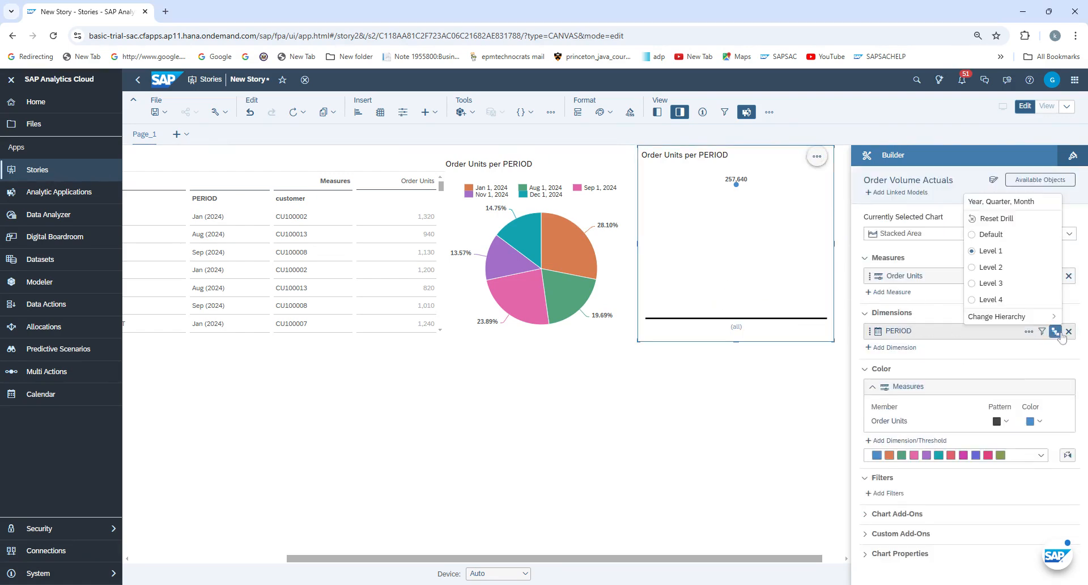
mouse_move(1055, 321)
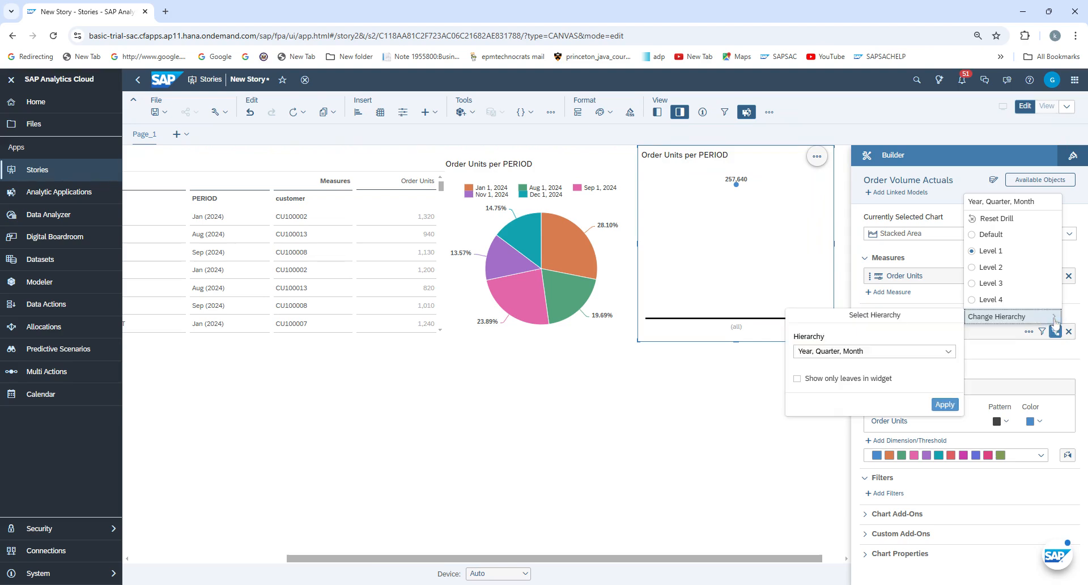
click(797, 379)
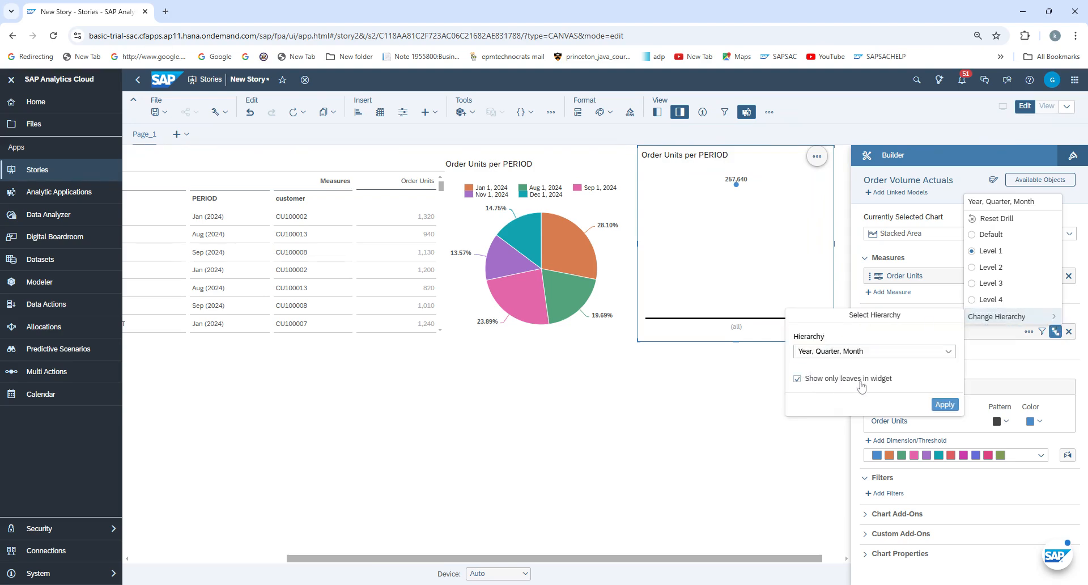
click(938, 404)
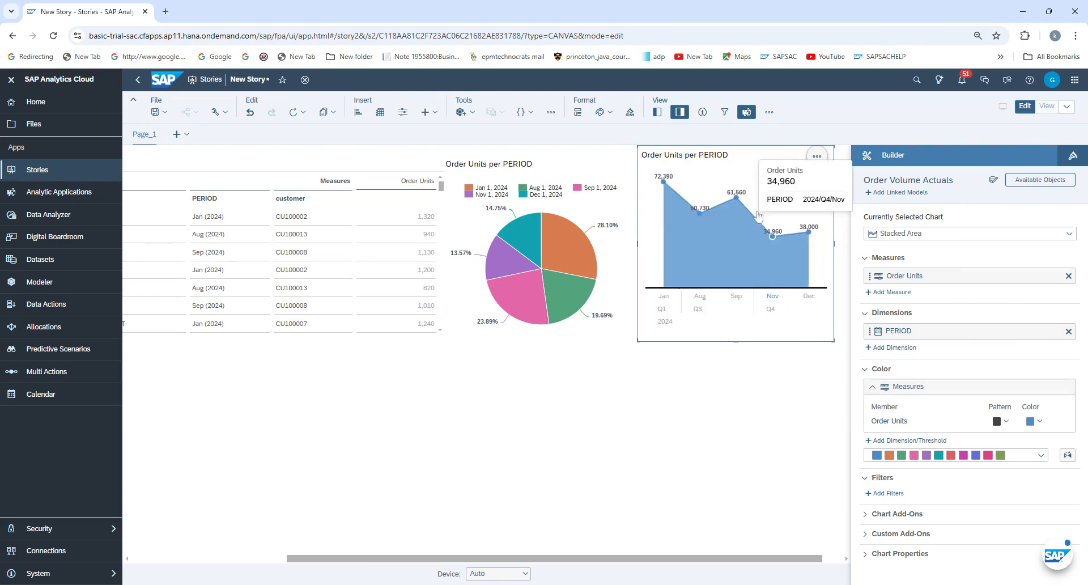
mouse_move(684, 258)
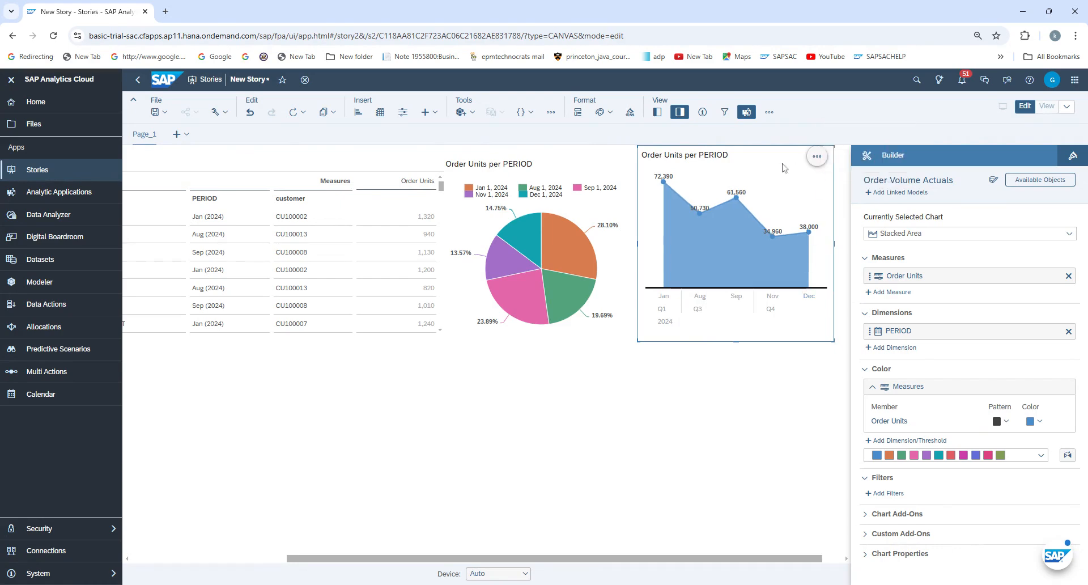
click(765, 407)
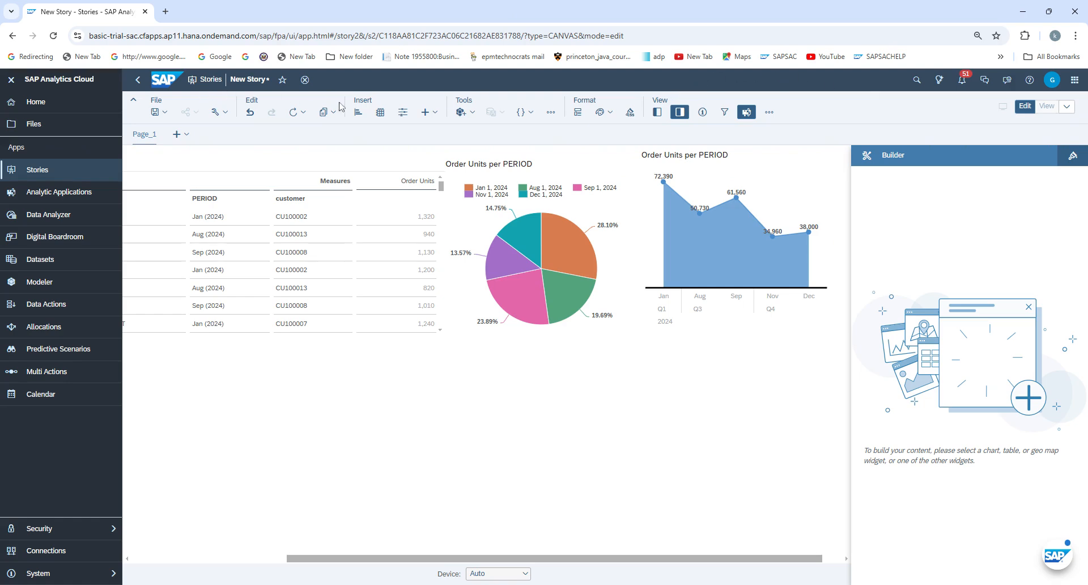
- Insert a new chart on the canvas below the table and display its available chart types
click(365, 117)
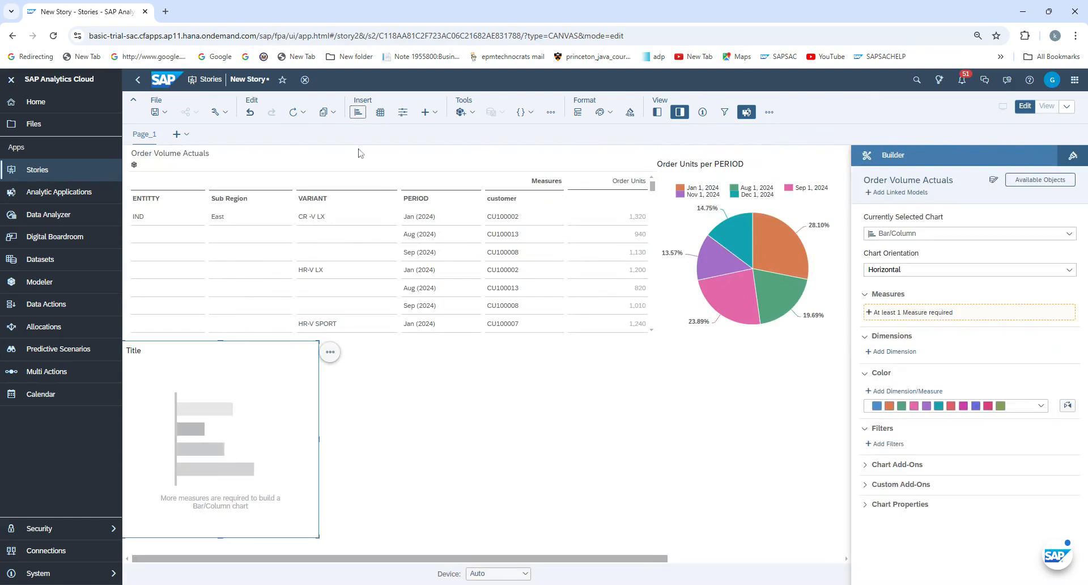
click(1068, 233)
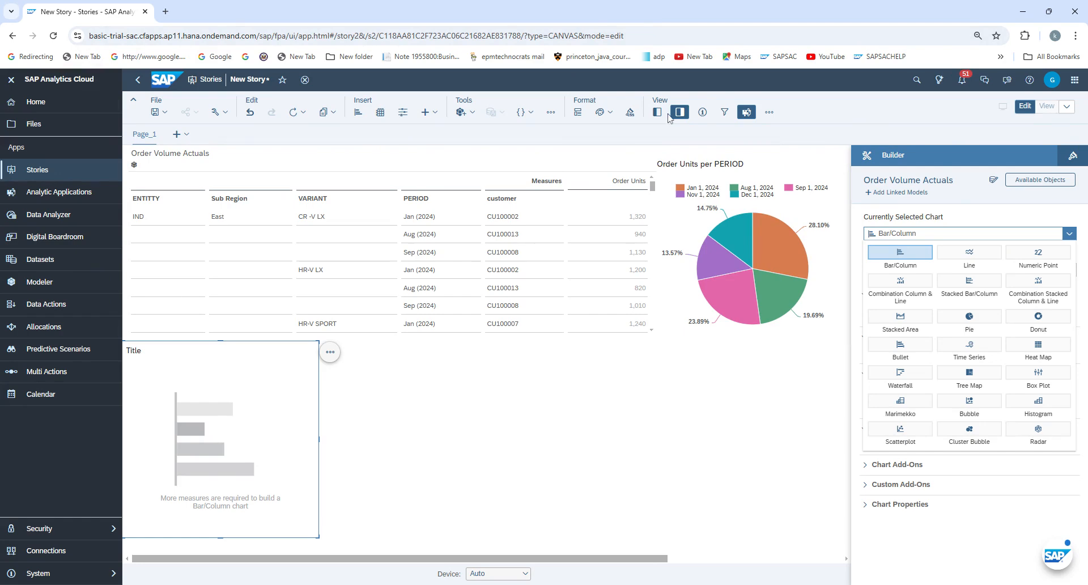
- Save the story in the user's personal folder with "Order Volums Actuals Story Dash board" as both name and description
click(159, 112)
click(166, 127)
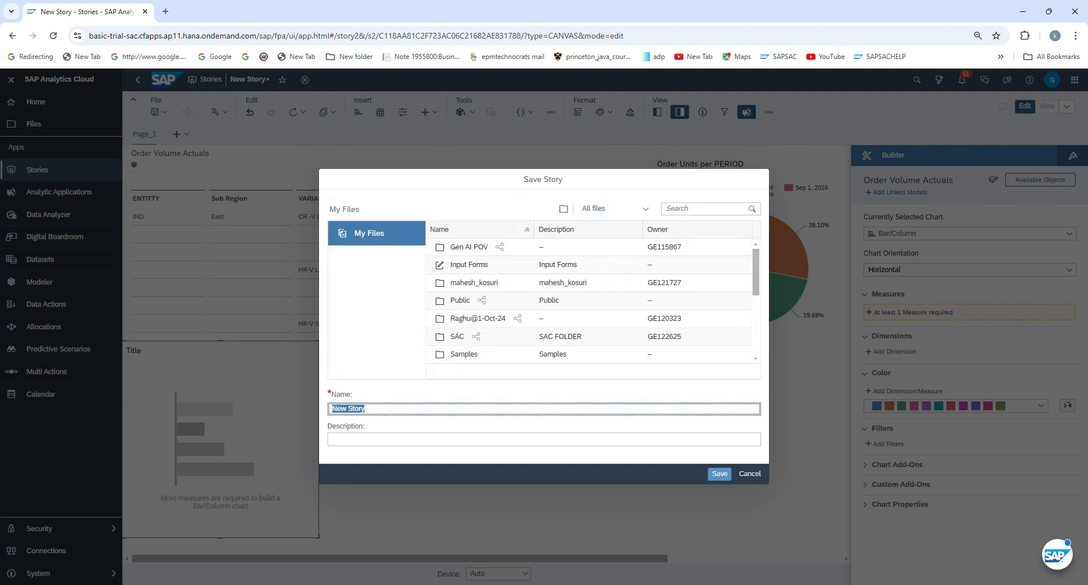
text(O)
text(board)
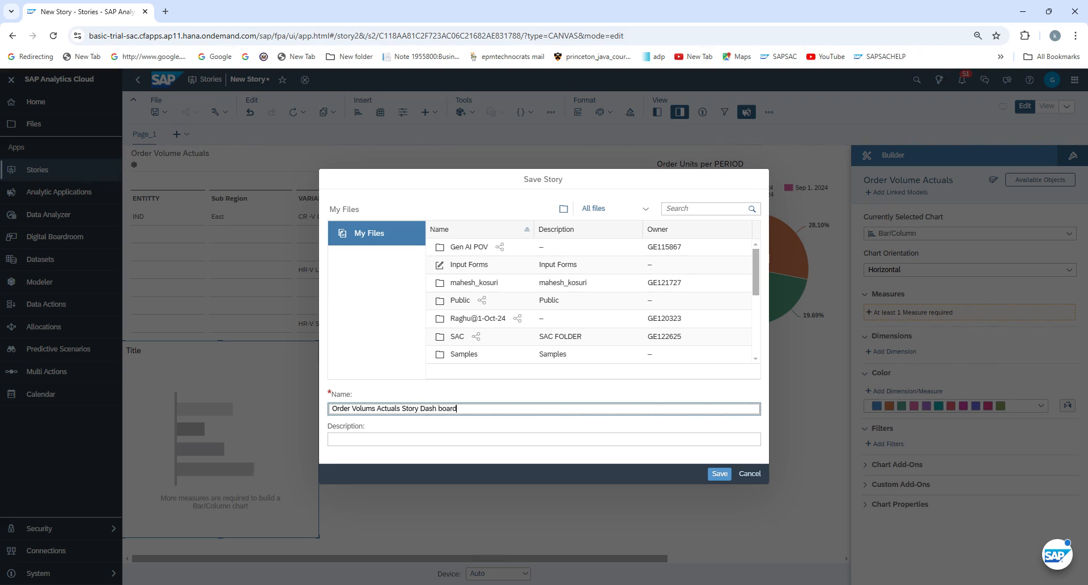
drag(457, 408, 301, 400)
key(ctrl+c)
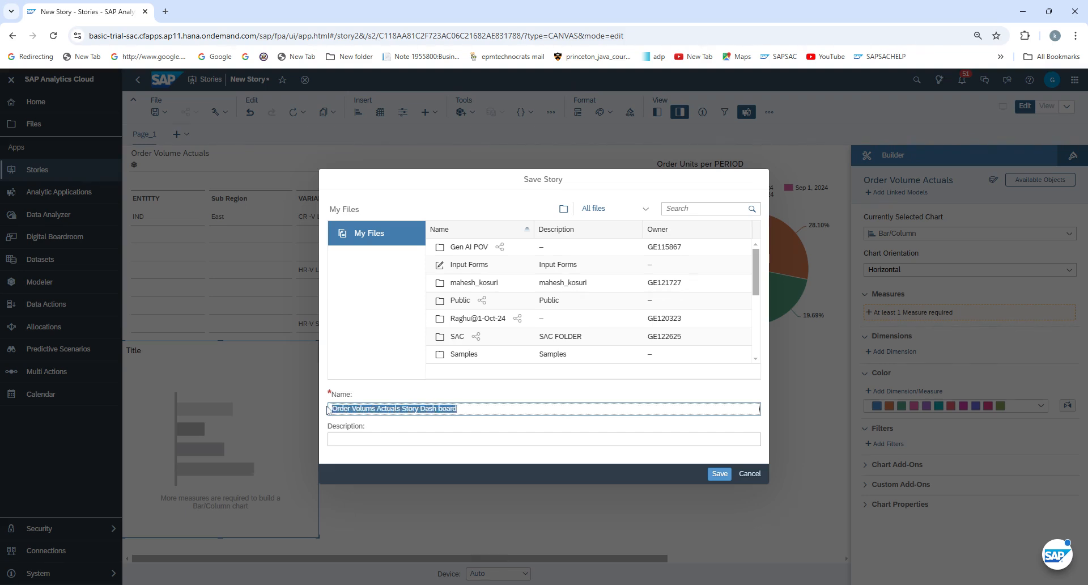
click(348, 439)
key(ctrl+v)
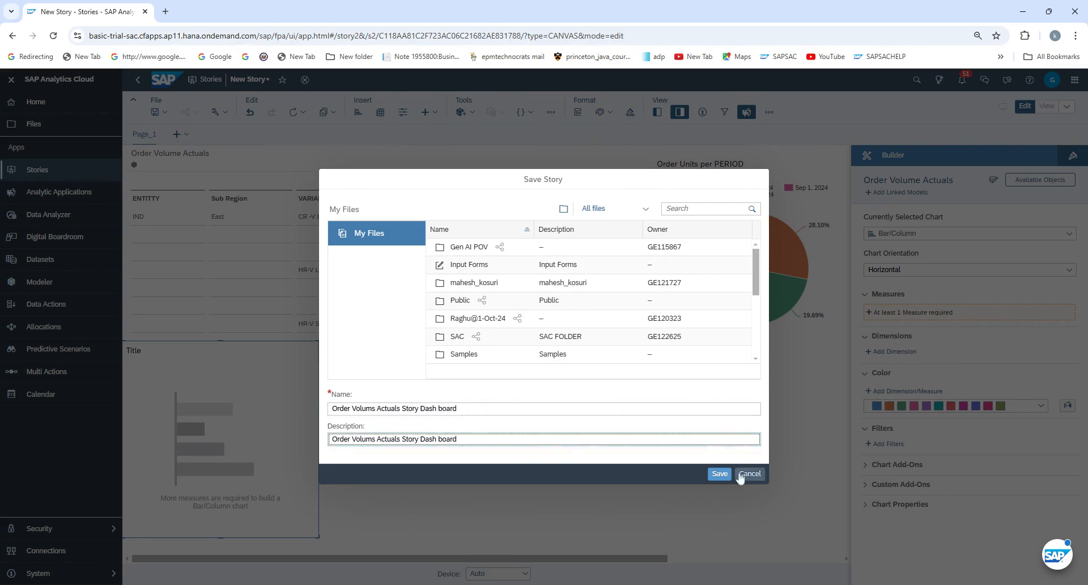
double_click(504, 282)
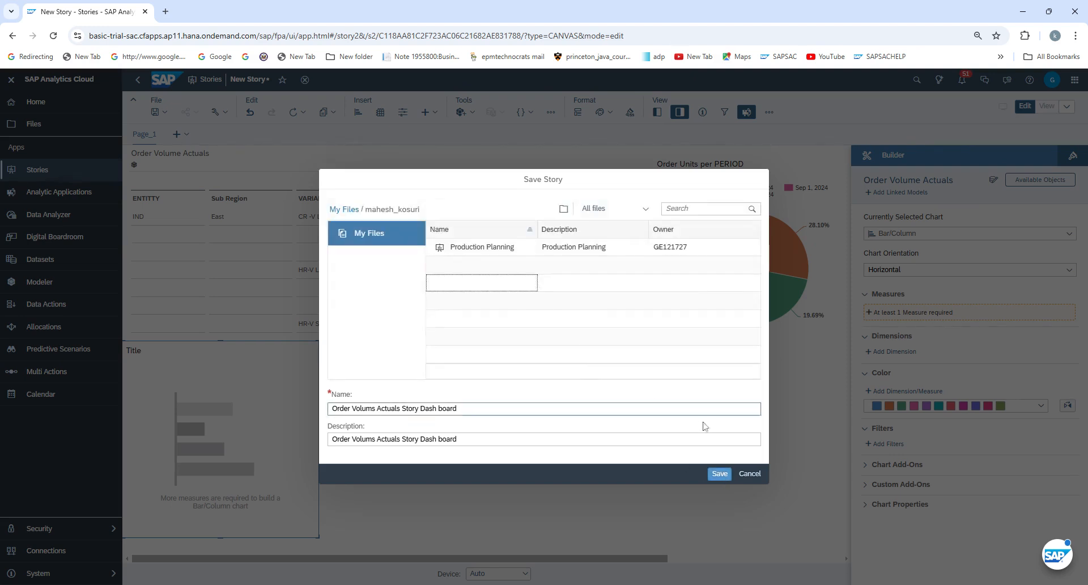
click(719, 473)
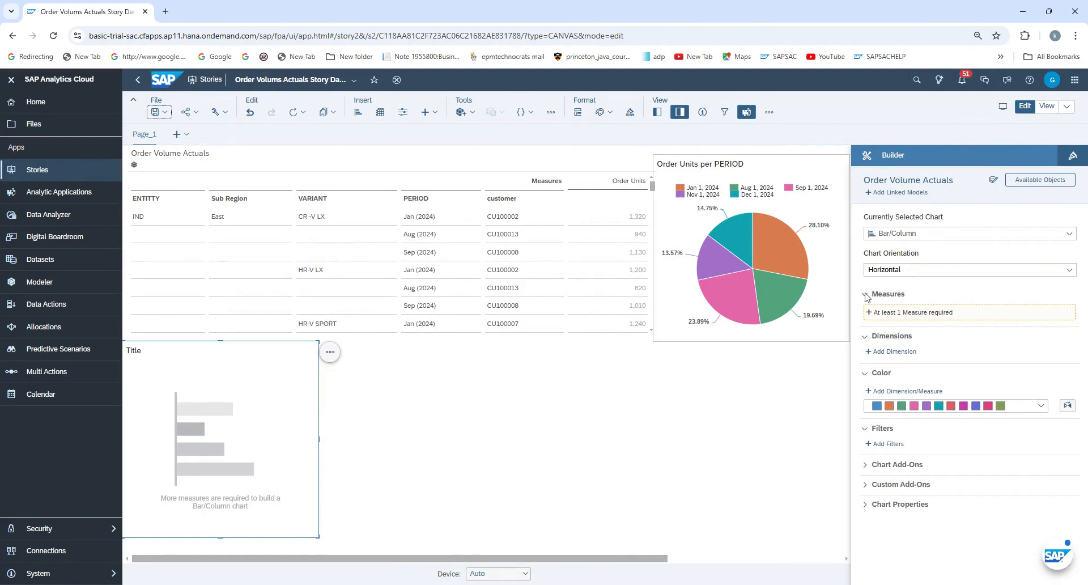
- Set the new chart's type to Waterfall and assign Order Units as its measure
click(1074, 236)
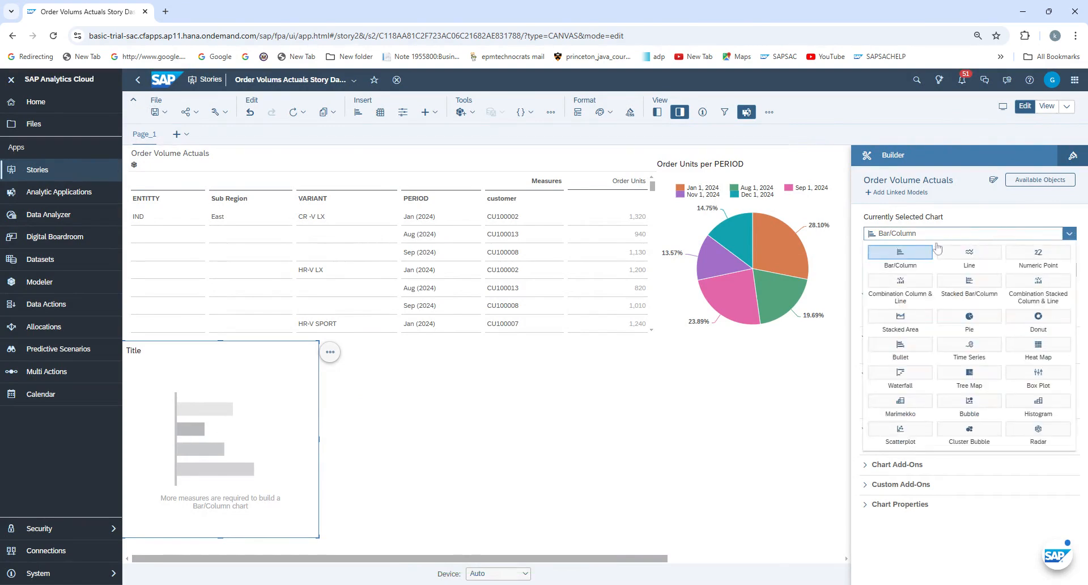
click(906, 378)
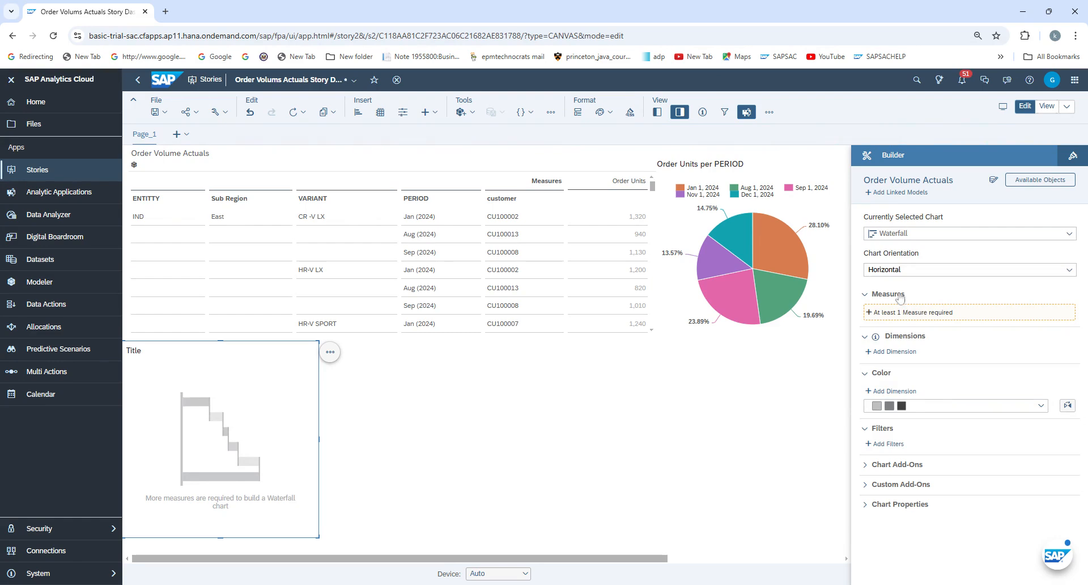
click(905, 315)
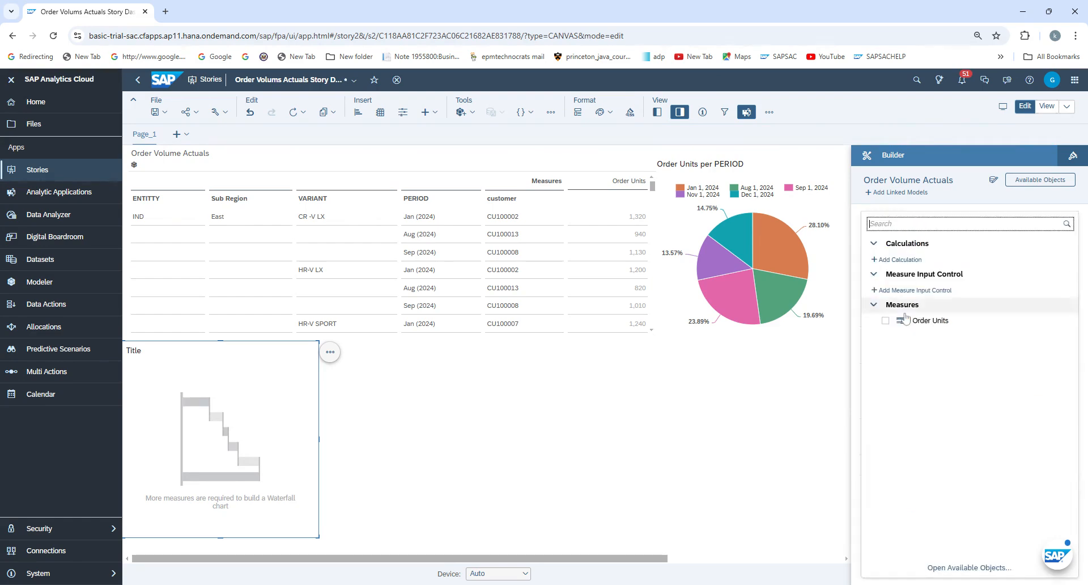
click(886, 321)
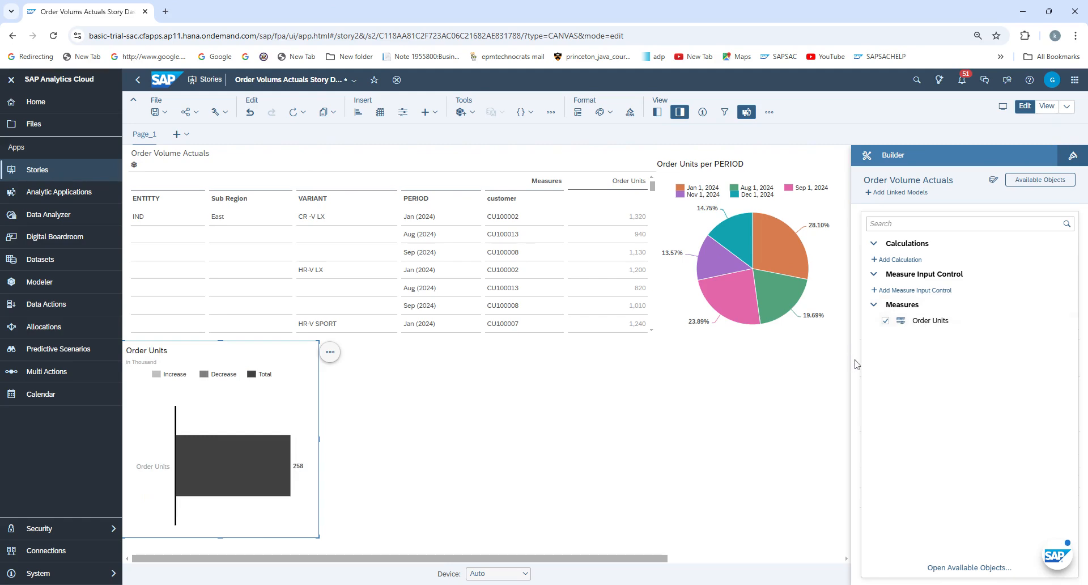
- Add PERIOD as the dimension of the waterfall chart
click(906, 369)
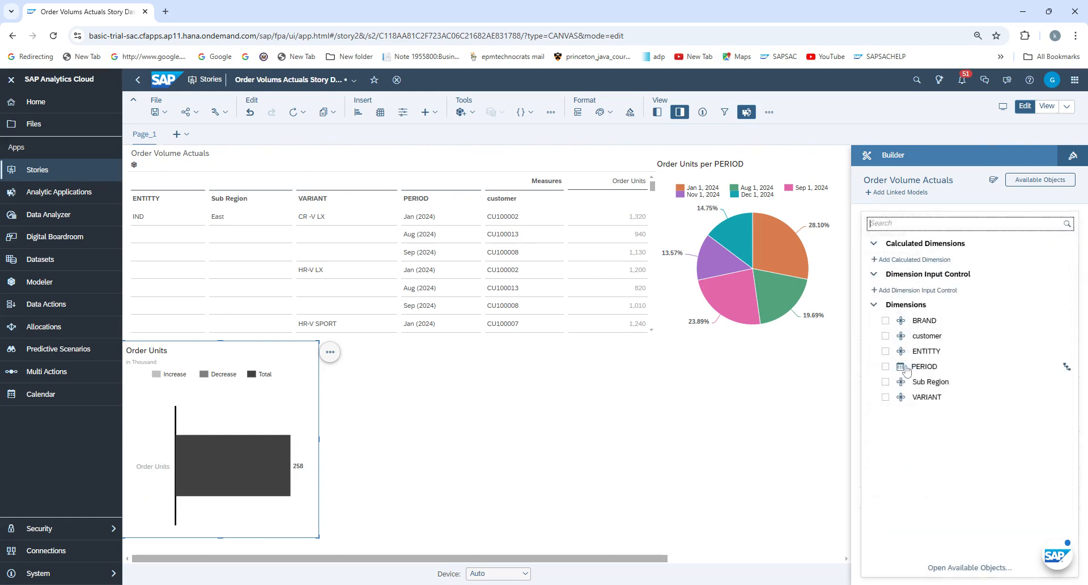
click(886, 369)
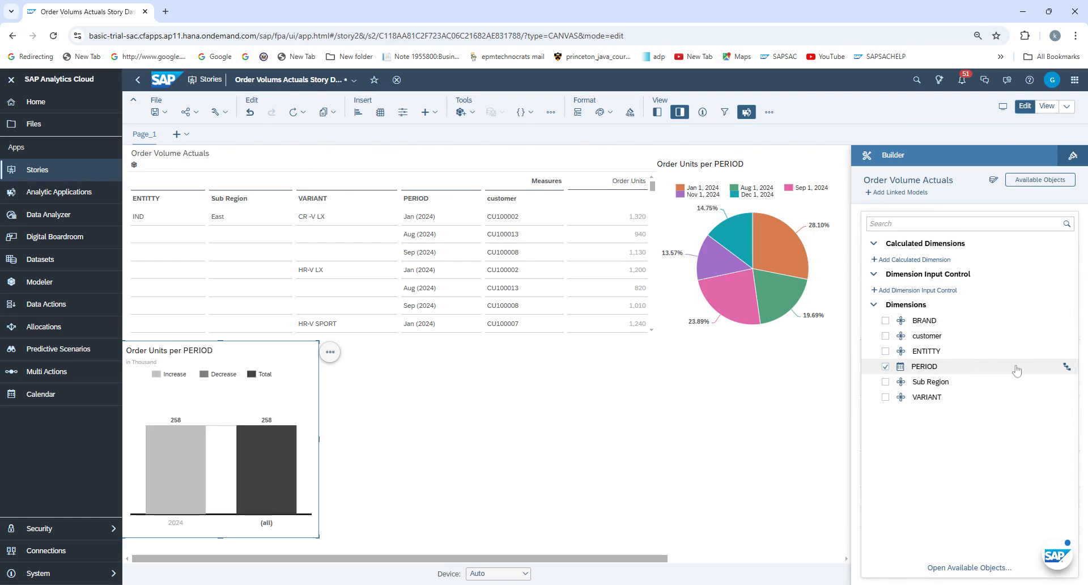
click(856, 390)
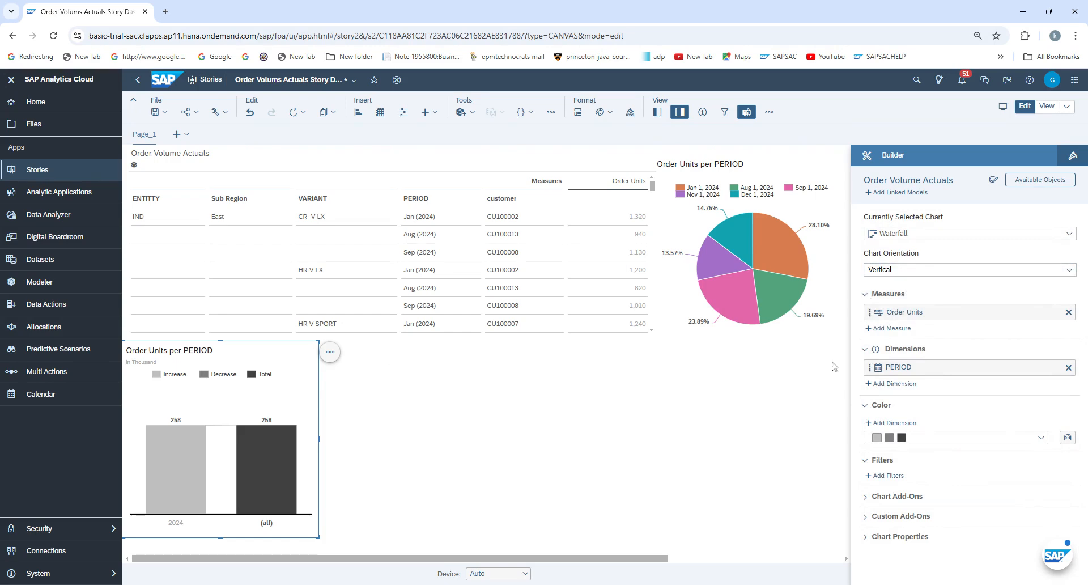
- Change the PERIOD hierarchy of the waterfall chart to Flat presentation and deselect the chart
mouse_move(259, 439)
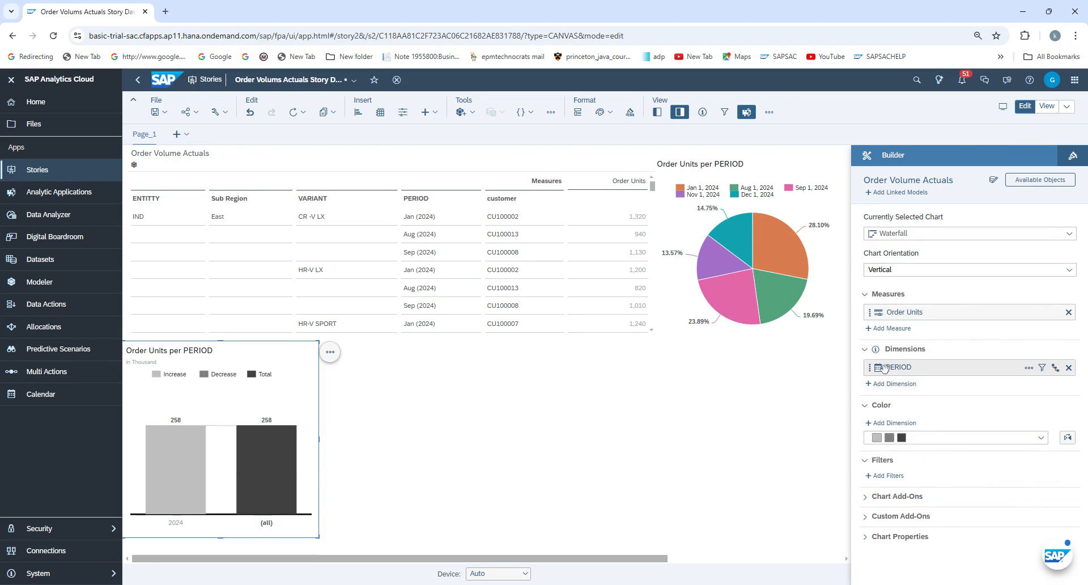
click(1055, 367)
mouse_move(1049, 357)
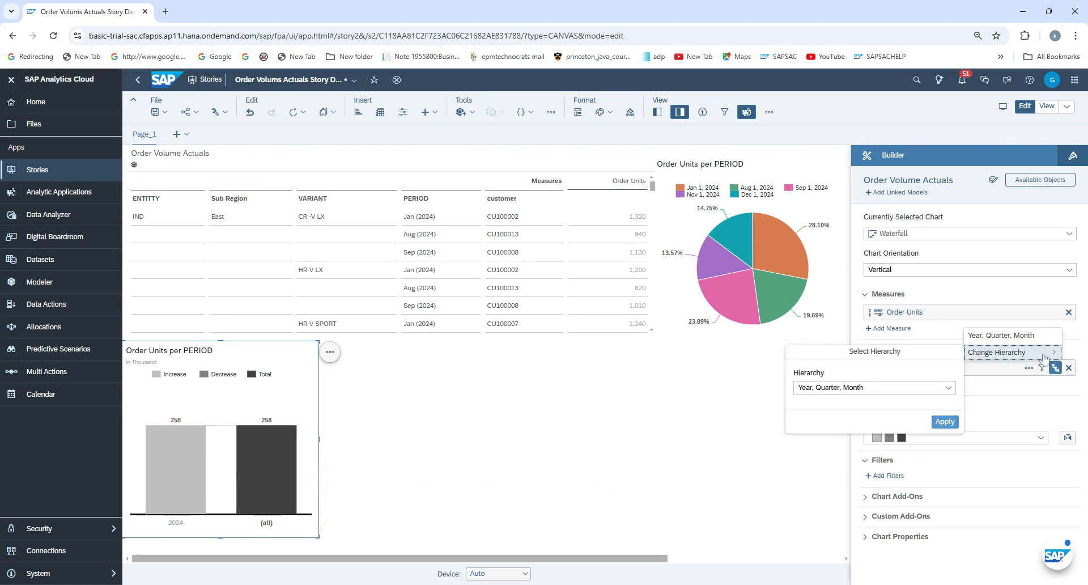
click(947, 387)
click(829, 402)
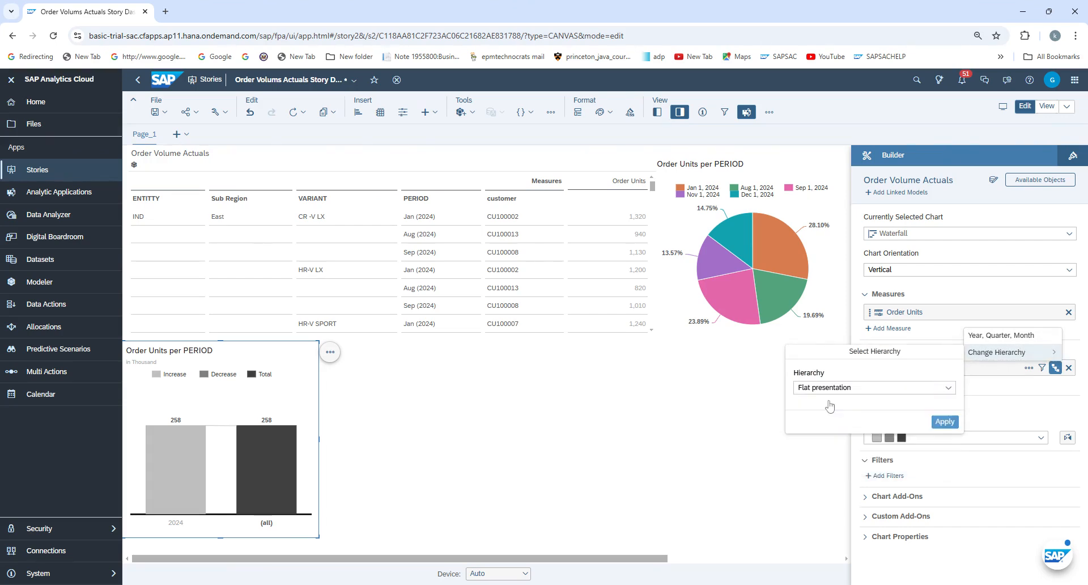
click(948, 422)
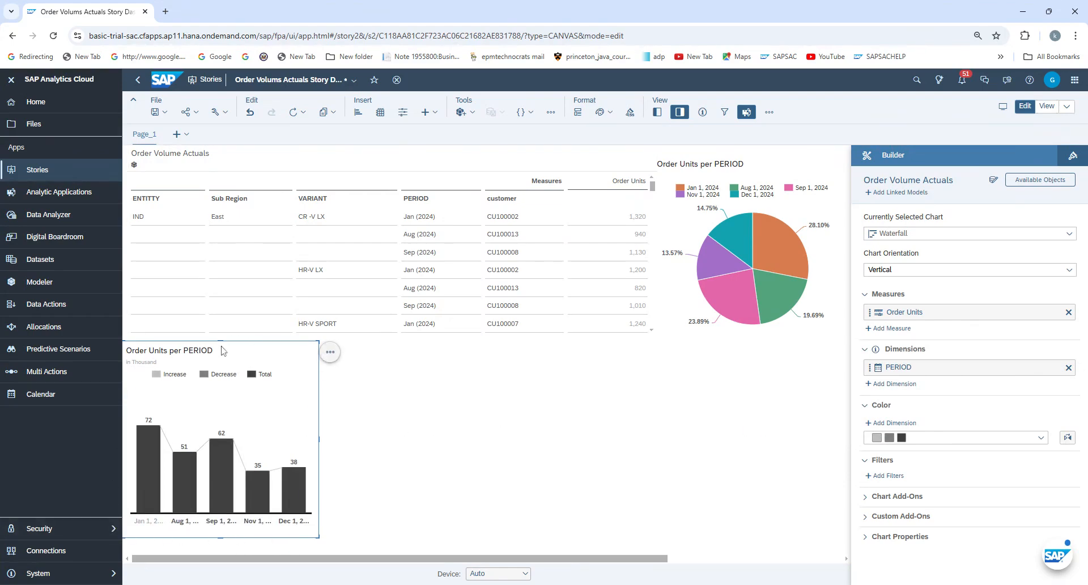
drag(223, 339, 220, 337)
click(456, 391)
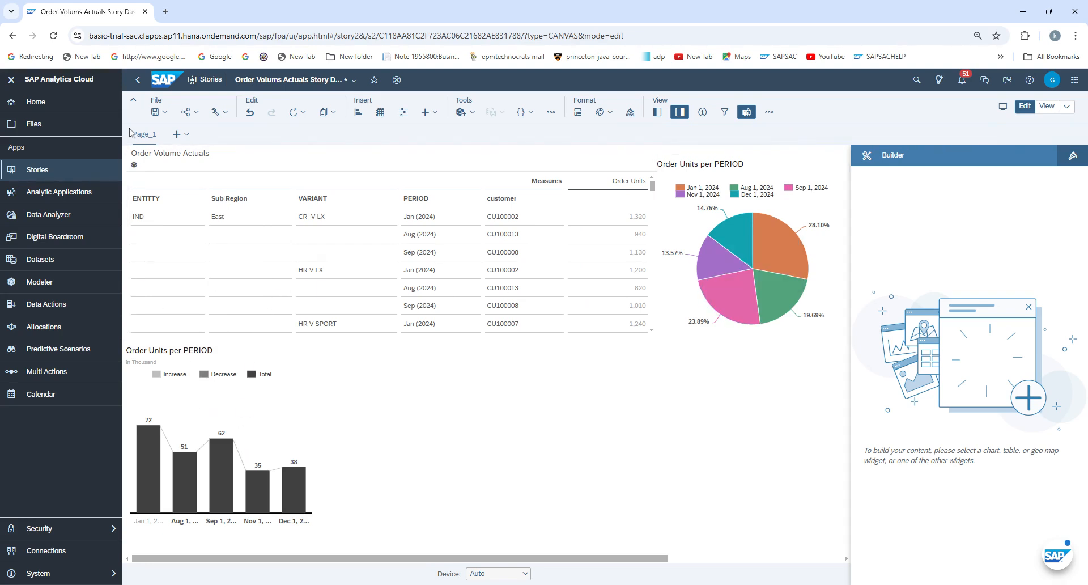
- Examine the story's sharing options and custom access rights, and close them without sharing
click(198, 116)
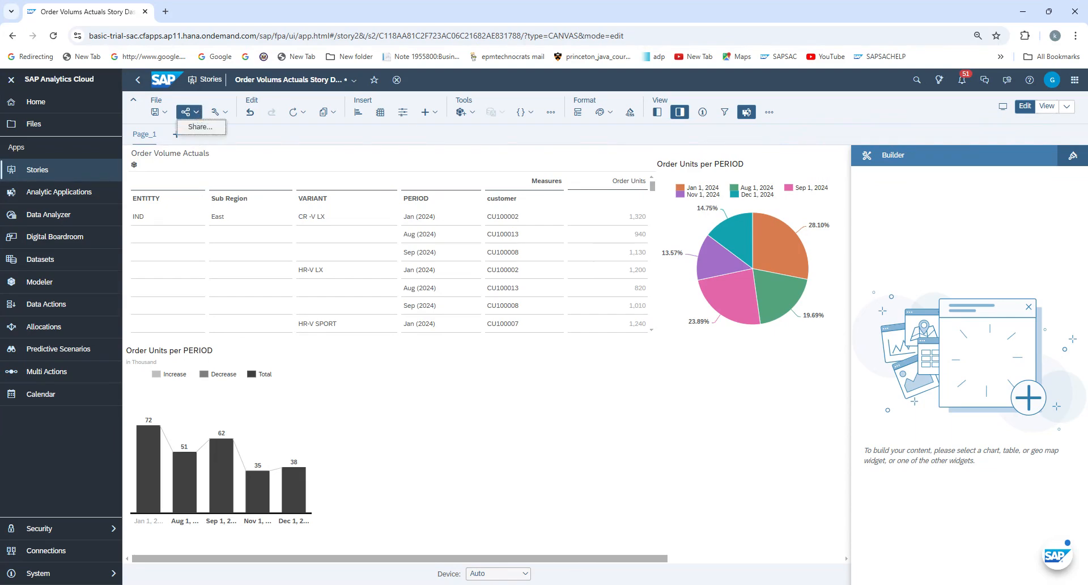
click(196, 126)
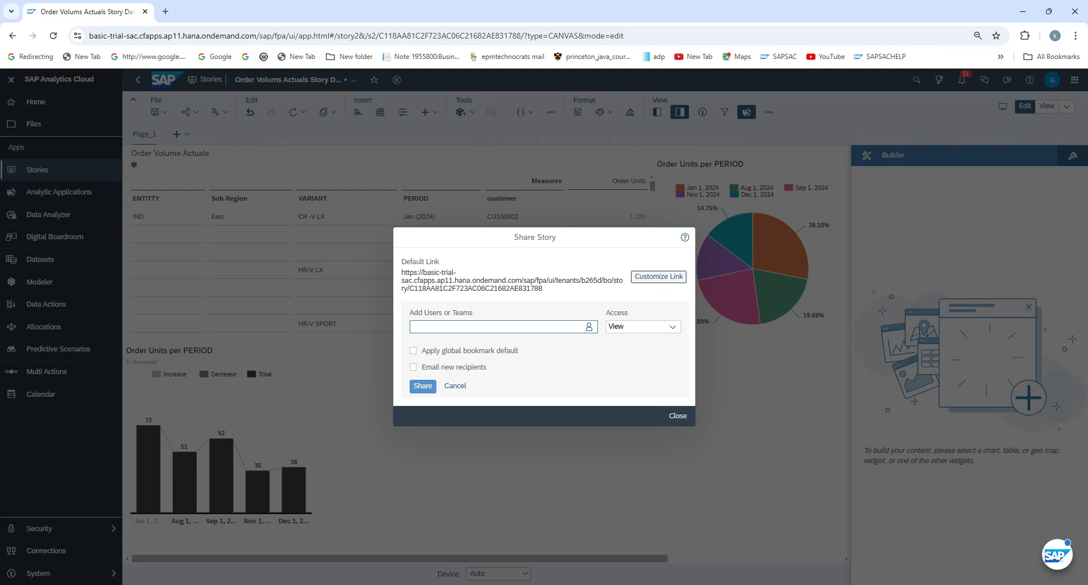
click(663, 328)
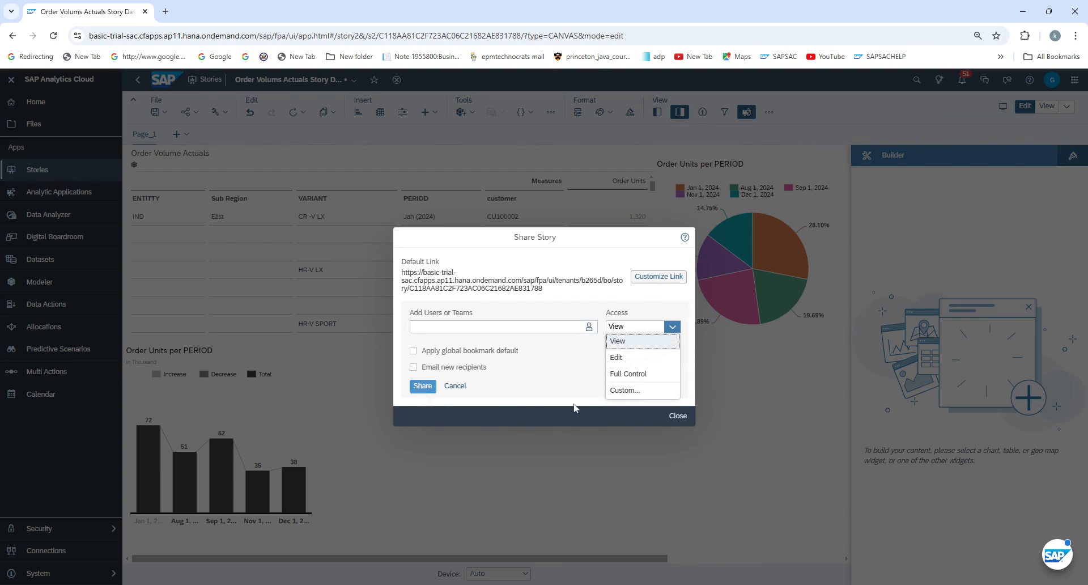
click(623, 390)
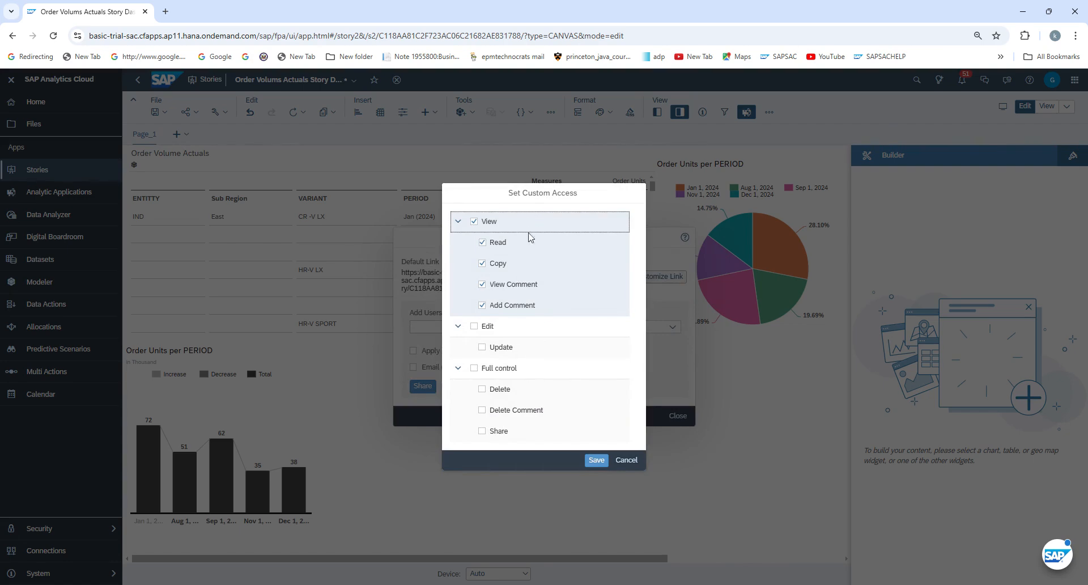
click(626, 460)
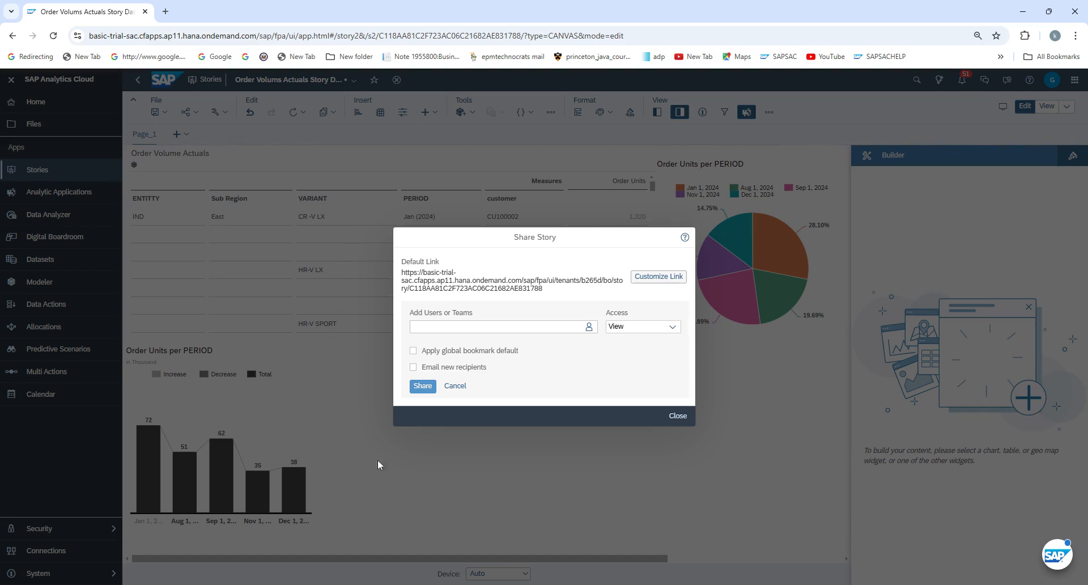
click(677, 415)
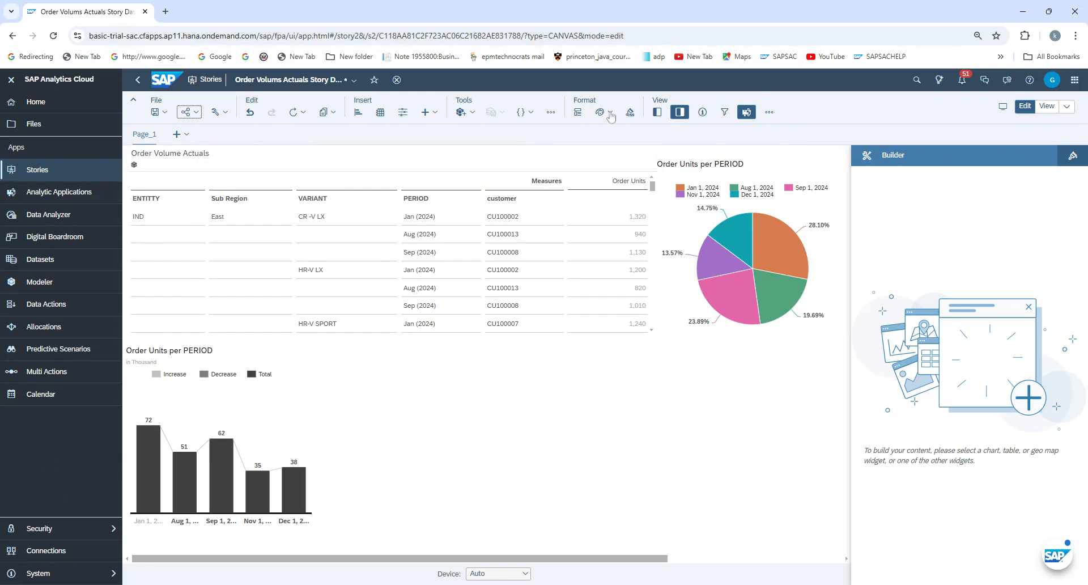
- Show the story's assets and look through the widgets available for the canvas
click(657, 112)
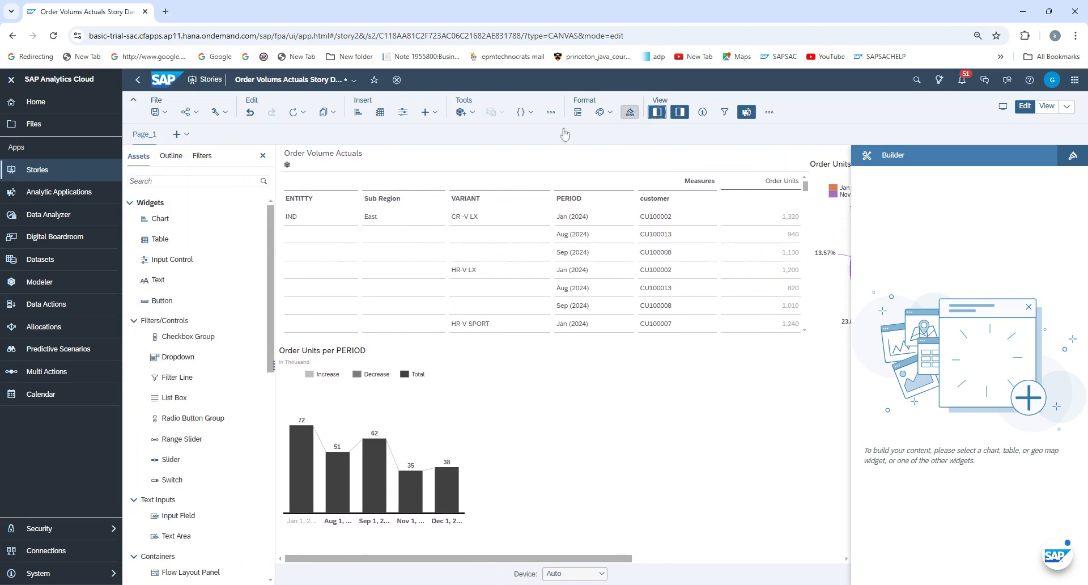
scroll(185, 339, down, 3)
scroll(185, 339, down, 1)
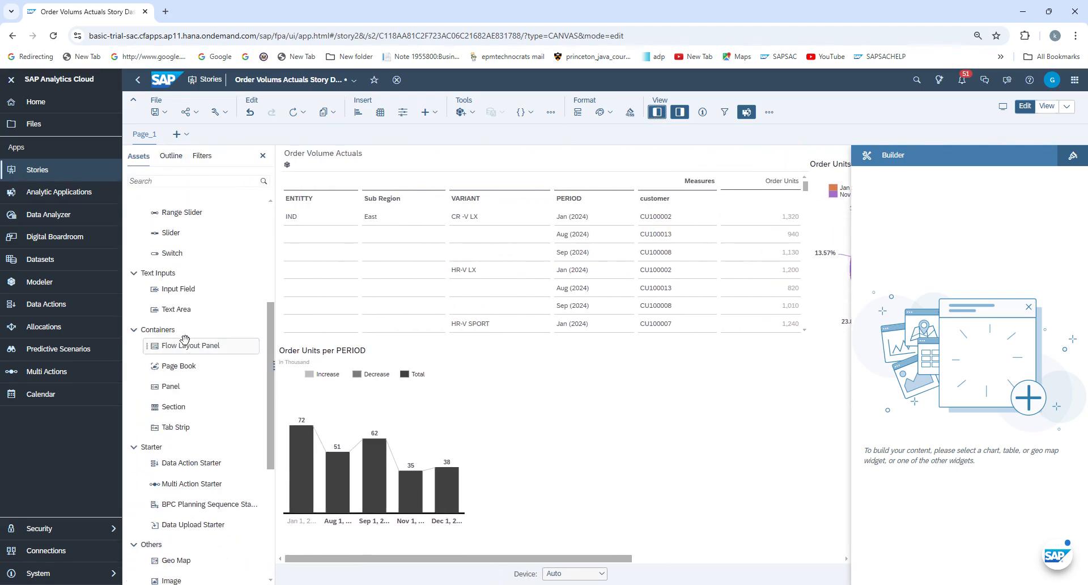
scroll(182, 345, up, 5)
- Examine the story outline and the scripting objects that can be added, and hide the Builder
click(183, 157)
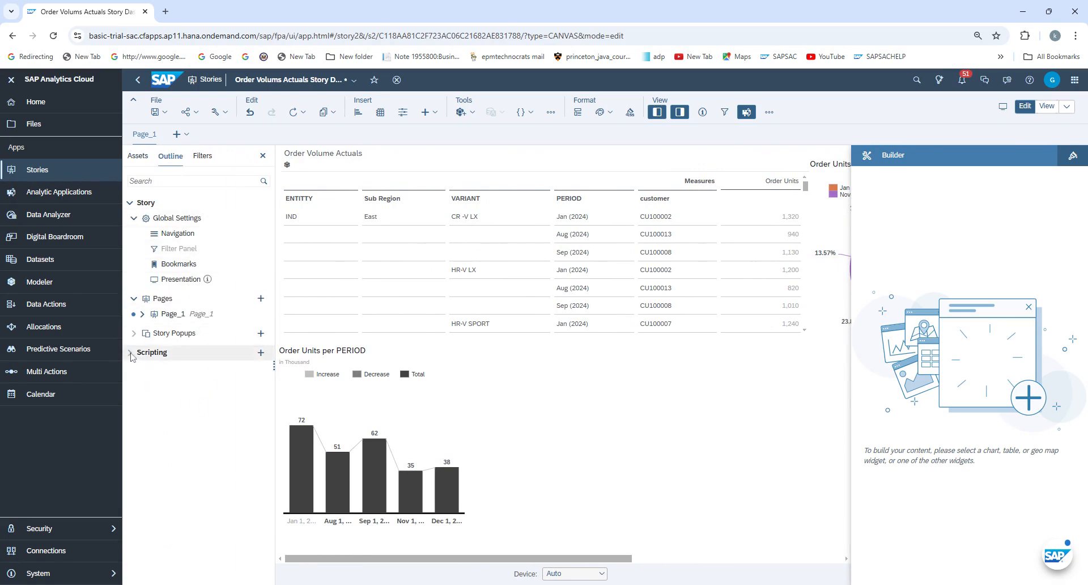
click(262, 353)
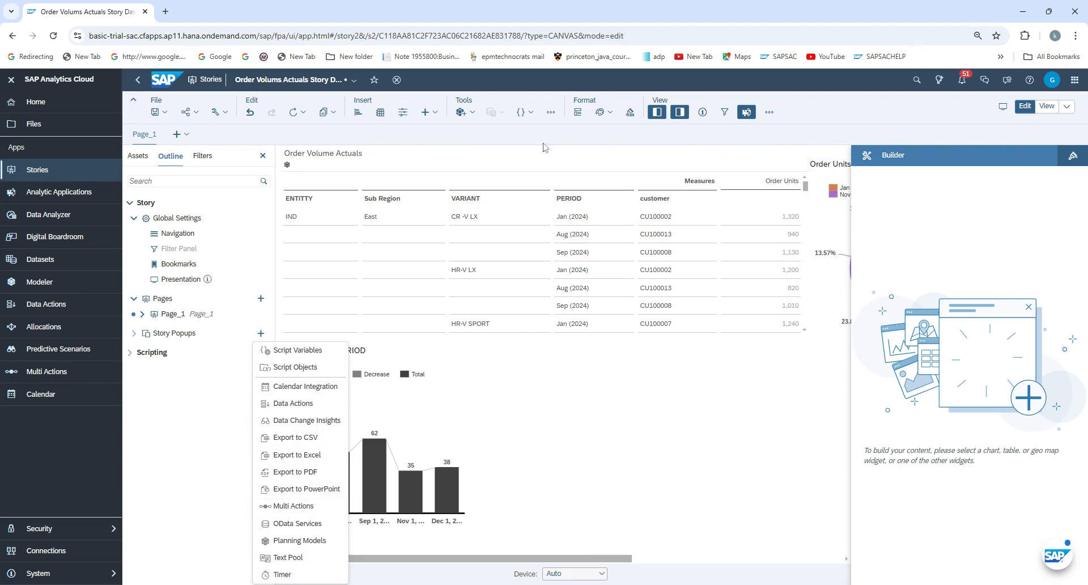
click(601, 386)
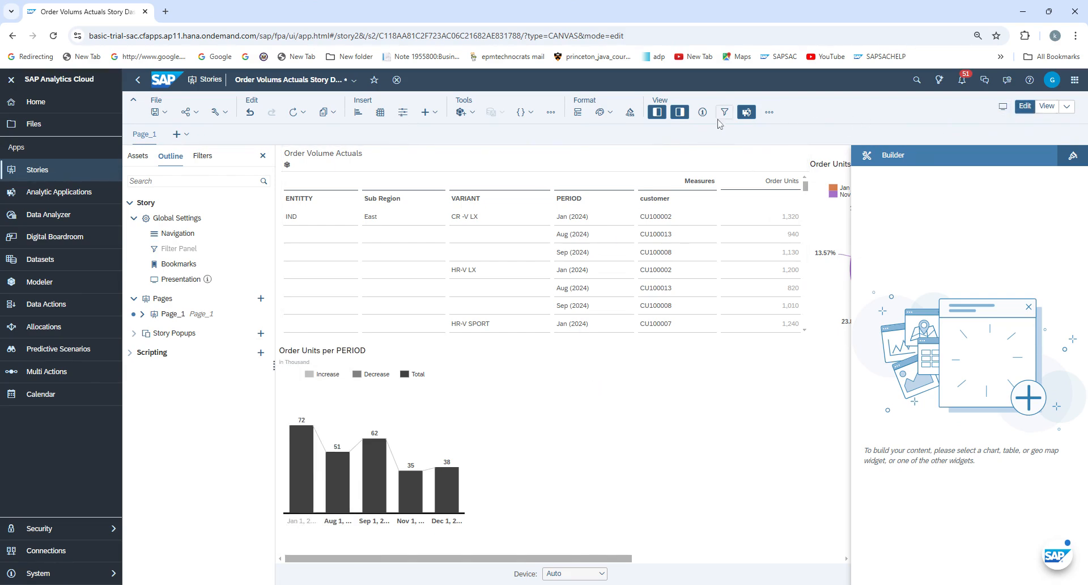
click(679, 112)
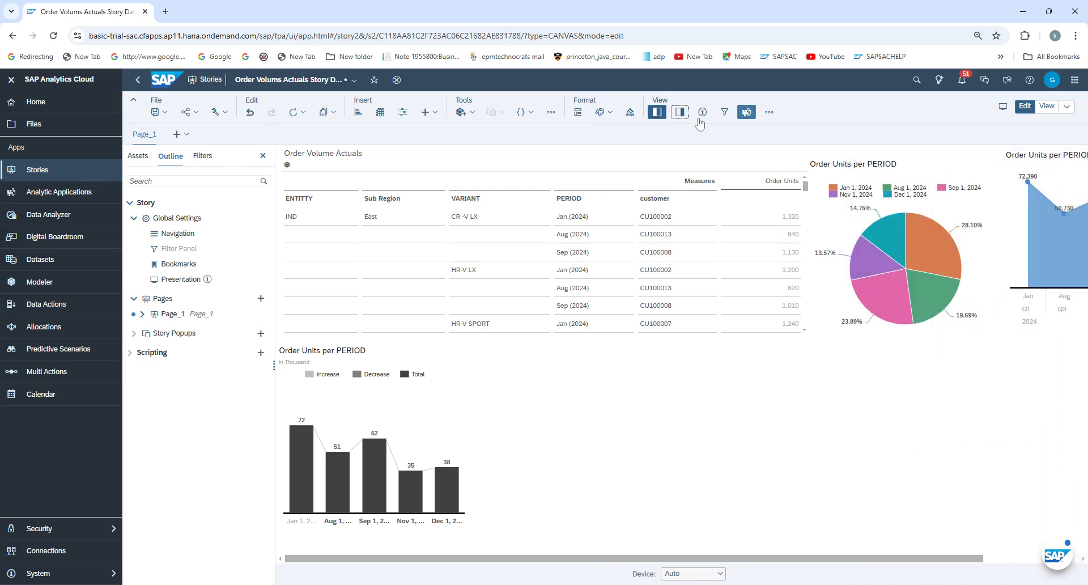